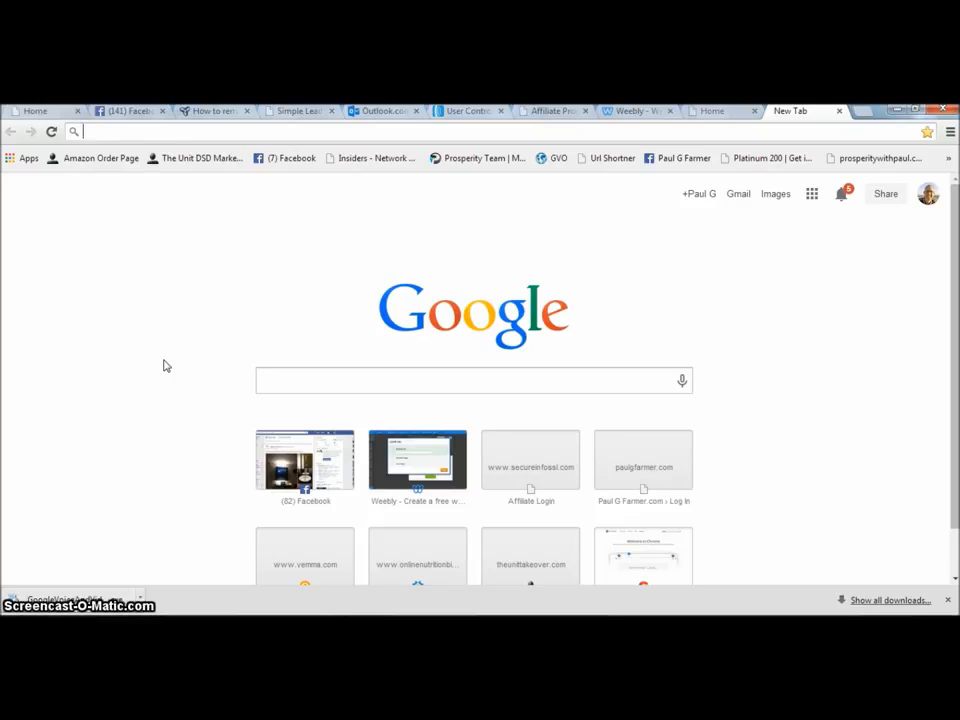
View the existing example landing page with its headline and name and email opt-in form.
{"action": "left_click", "coordinate": [165, 347]}
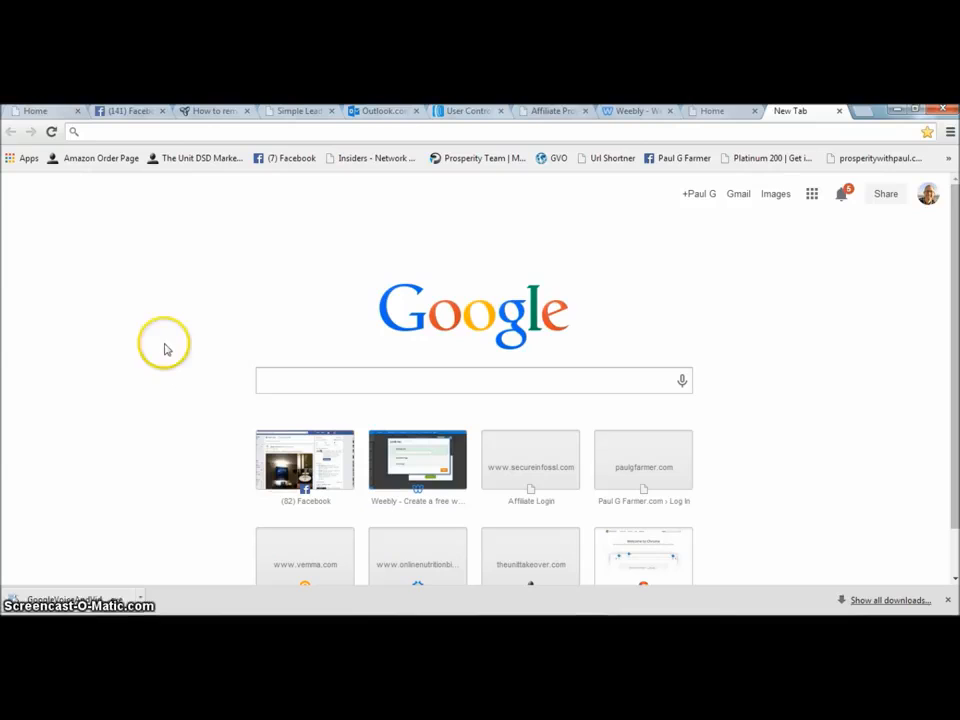
{"action": "left_click", "coordinate": [715, 114]}
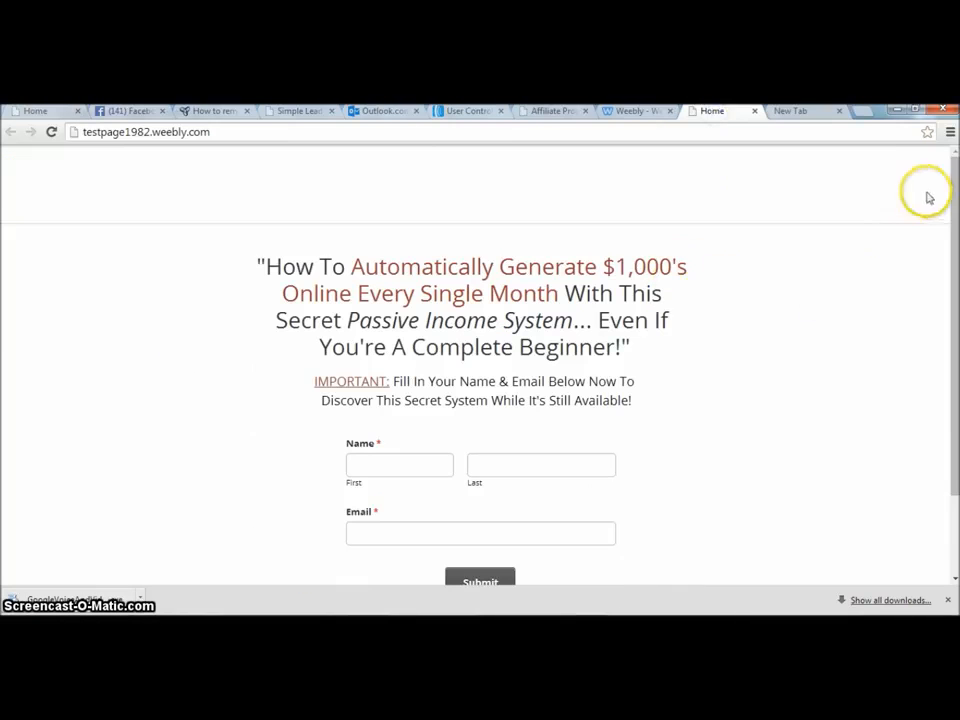
{"action": "mouse_move", "coordinate": [954, 197]}
{"action": "left_mouse_down"}
{"action": "mouse_move", "coordinate": [955, 293]}
{"action": "mouse_move", "coordinate": [945, 190]}
{"action": "left_mouse_up"}
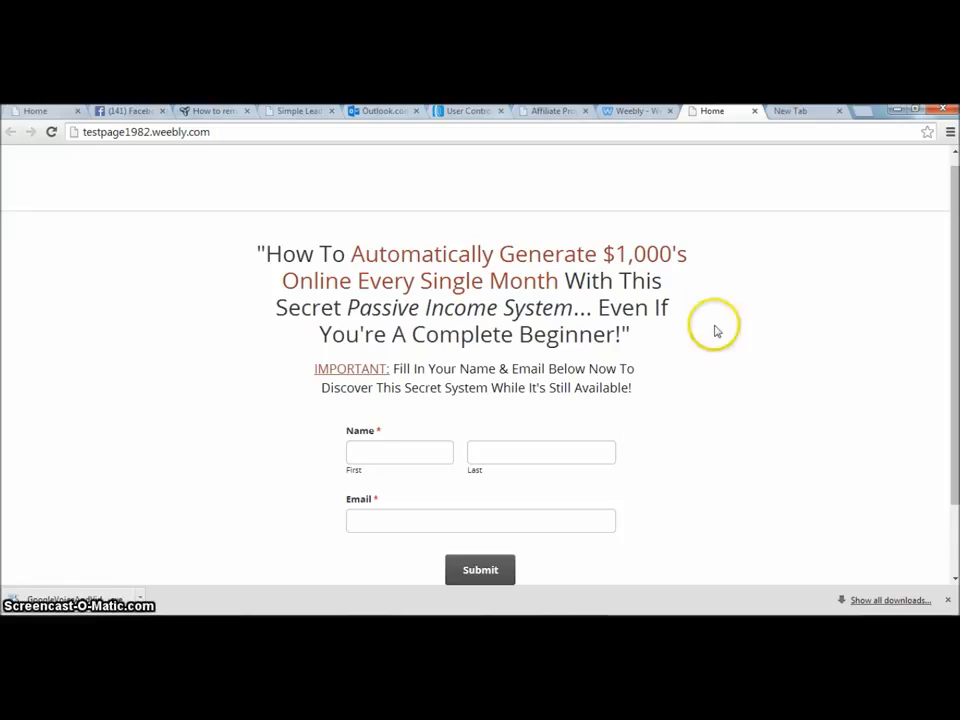
Open weebly.com in the new browser tab.
{"action": "left_click", "coordinate": [790, 113]}
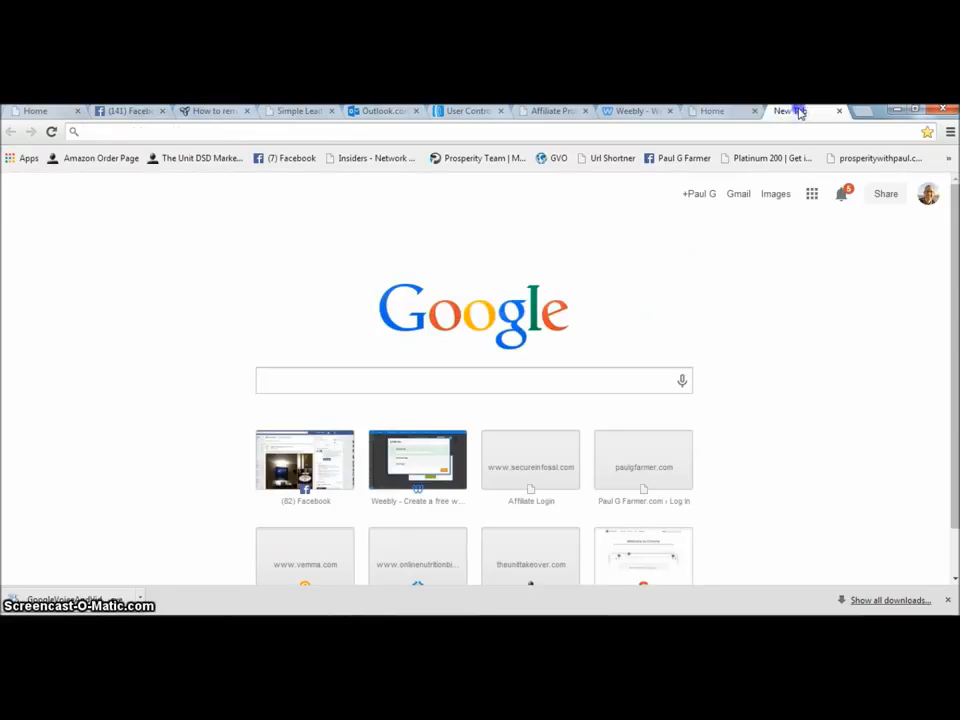
{"action": "type", "text": "weebly.com"}
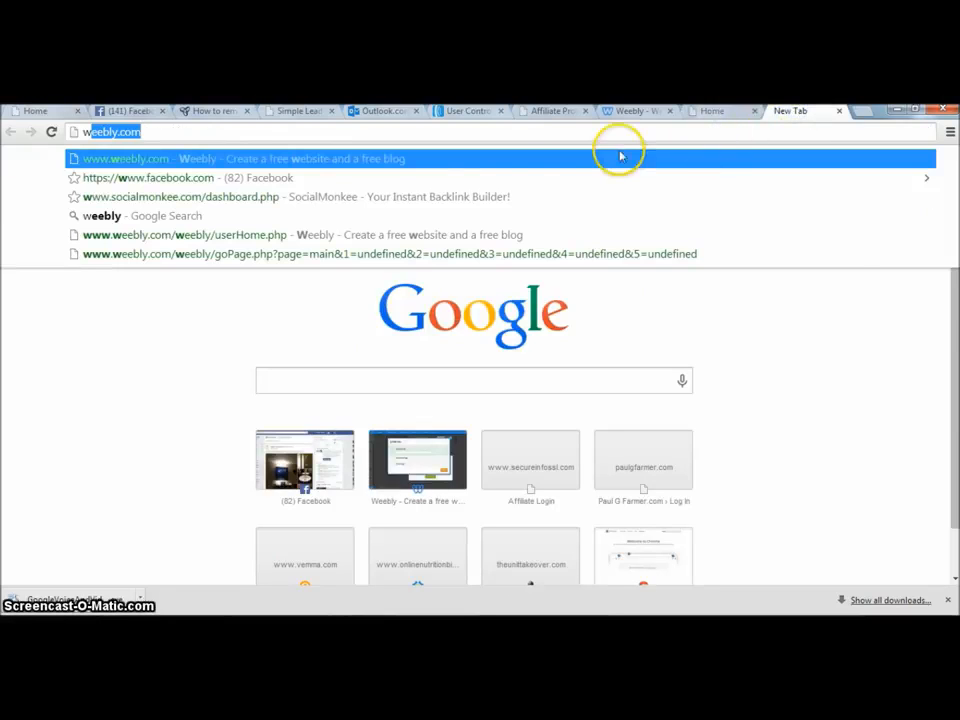
{"action": "left_click", "coordinate": [449, 162]}
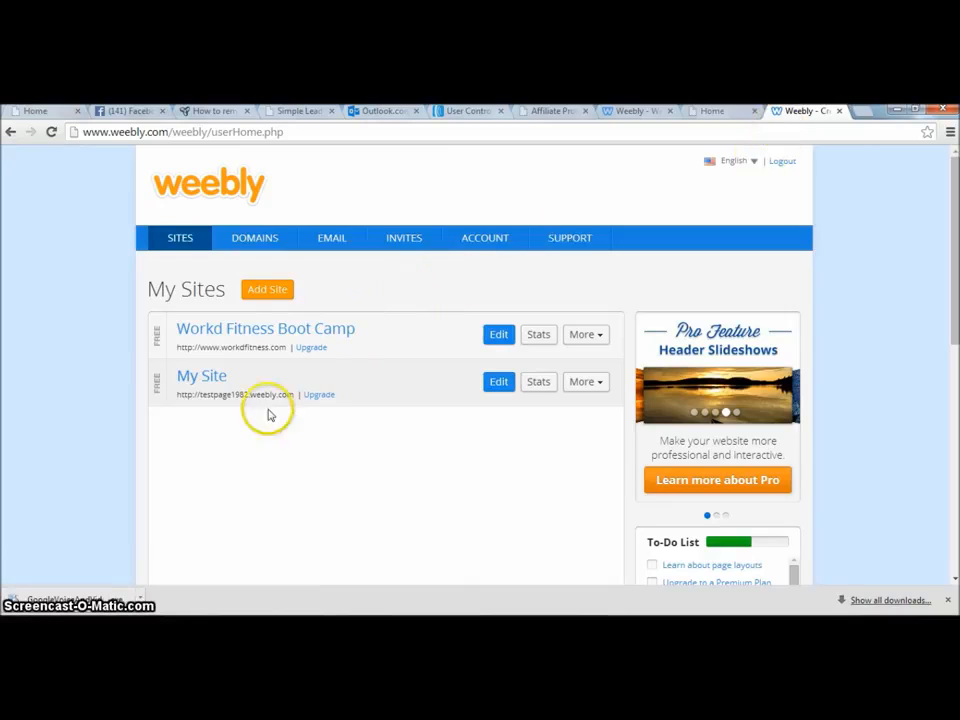
Add a new site and choose Site as its focus.
{"action": "left_click", "coordinate": [268, 290]}
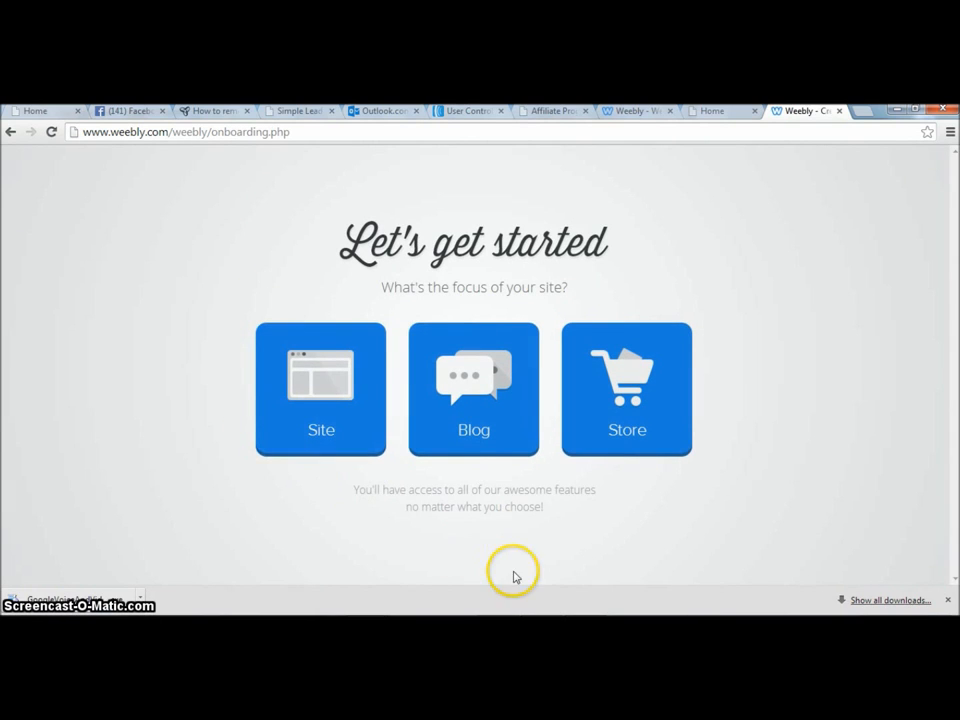
{"action": "left_click", "coordinate": [947, 600]}
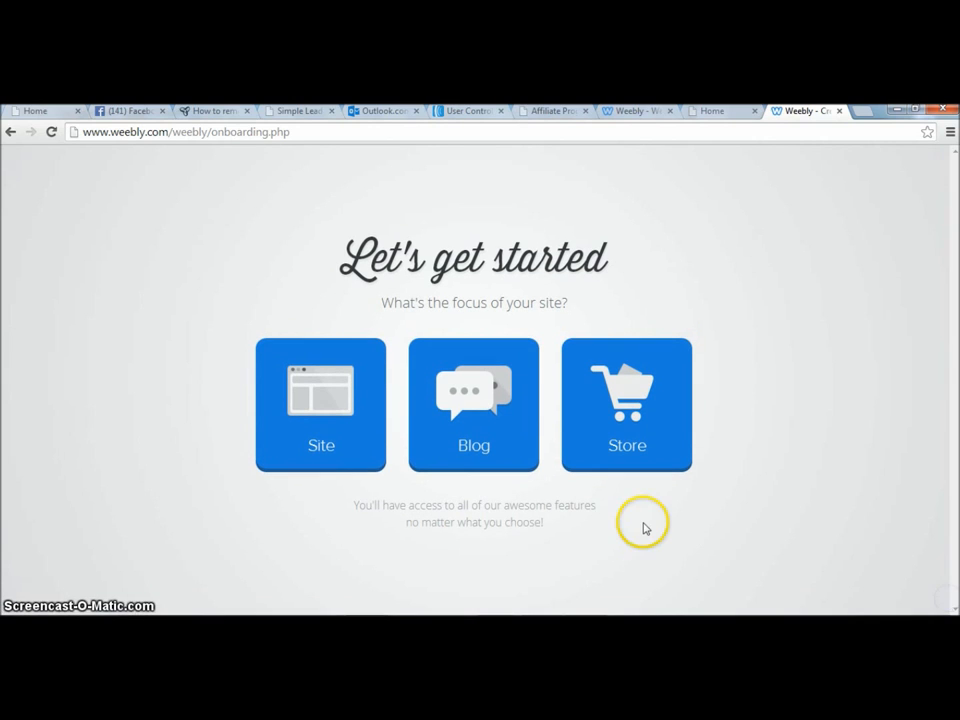
{"action": "left_click", "coordinate": [313, 397]}
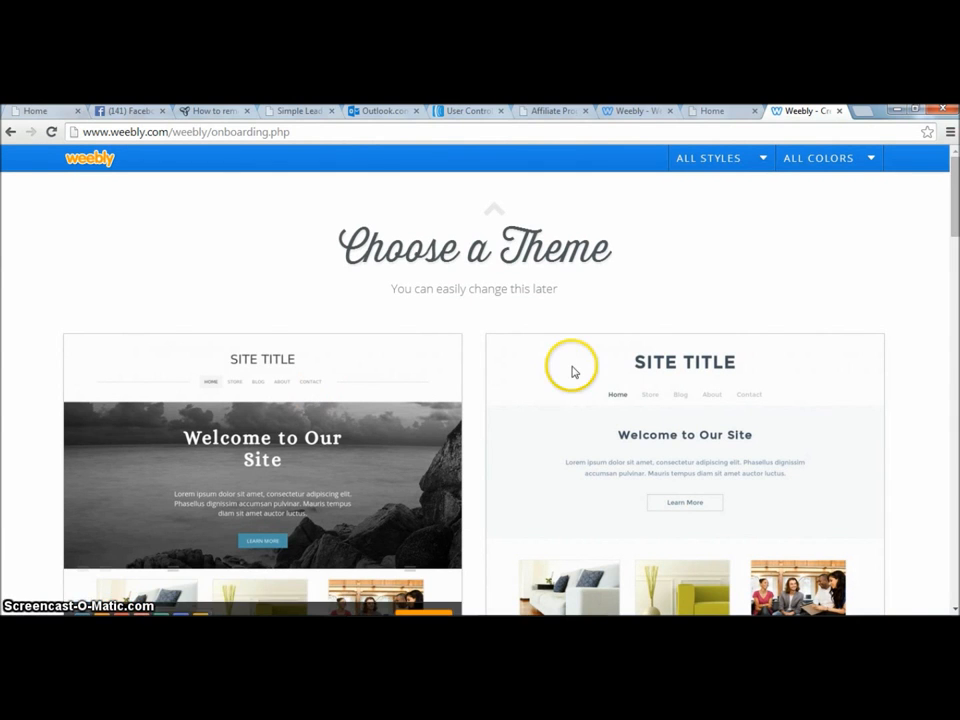
Choose the solar-panel theme with the orange colour scheme.
{"action": "left_click_drag", "start_coordinate": [955, 211], "coordinate": [953, 375]}
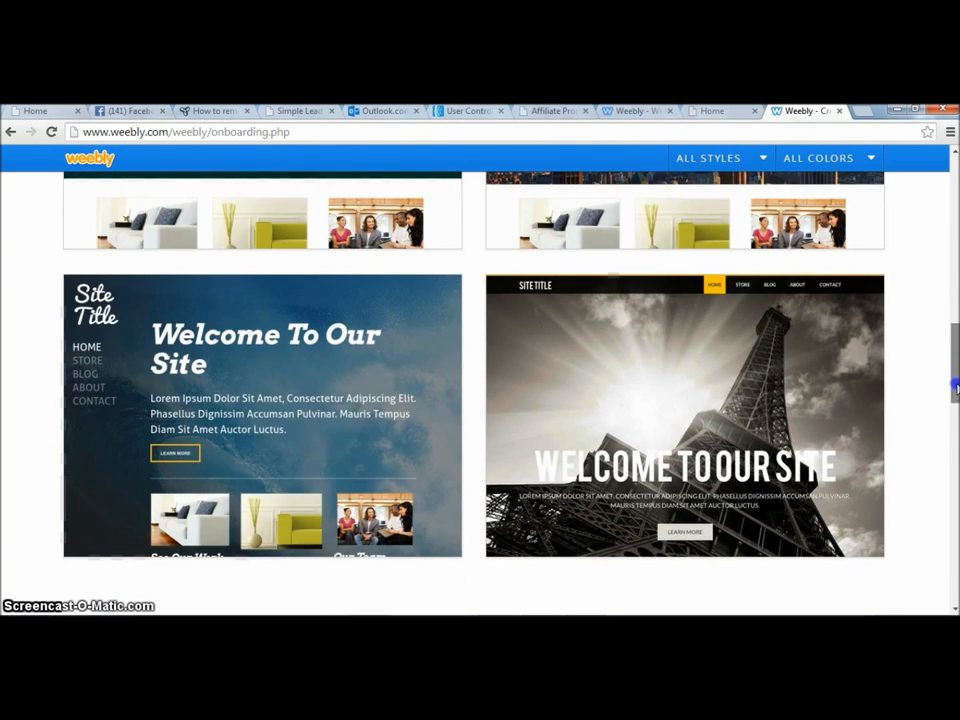
{"action": "left_click_drag", "start_coordinate": [955, 411], "coordinate": [955, 295]}
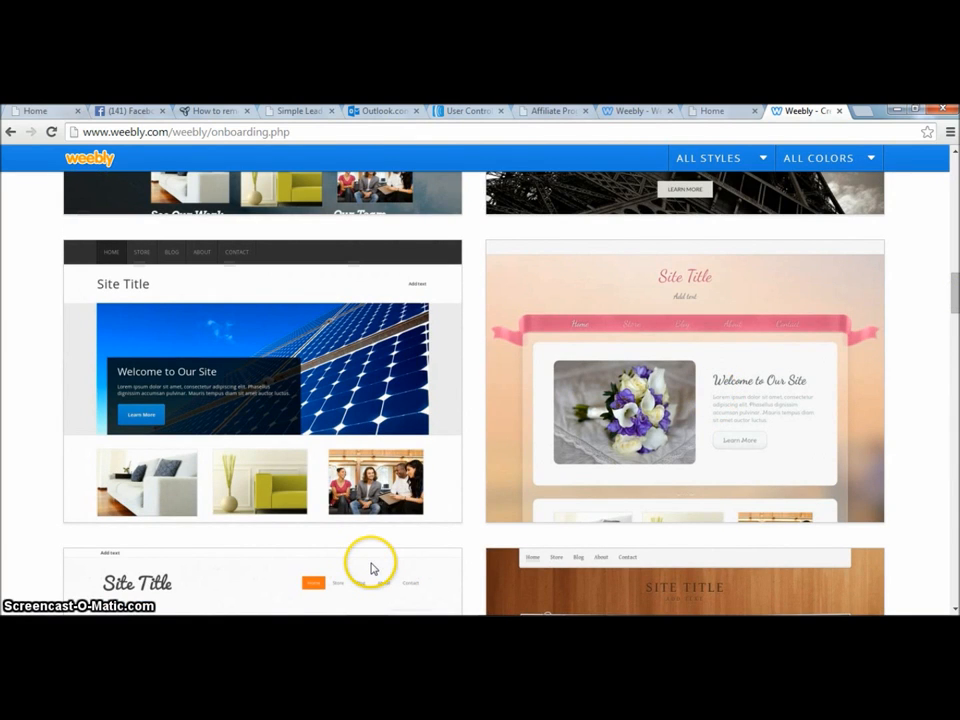
{"action": "left_click_drag", "start_coordinate": [955, 284], "coordinate": [955, 318]}
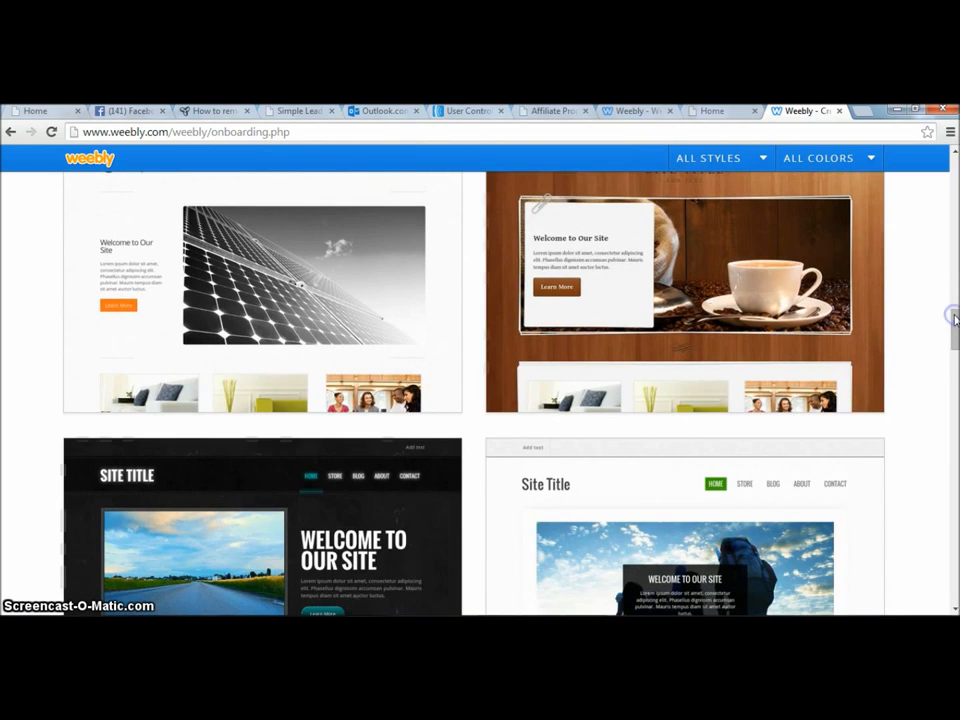
{"action": "mouse_move", "coordinate": [231, 351]}
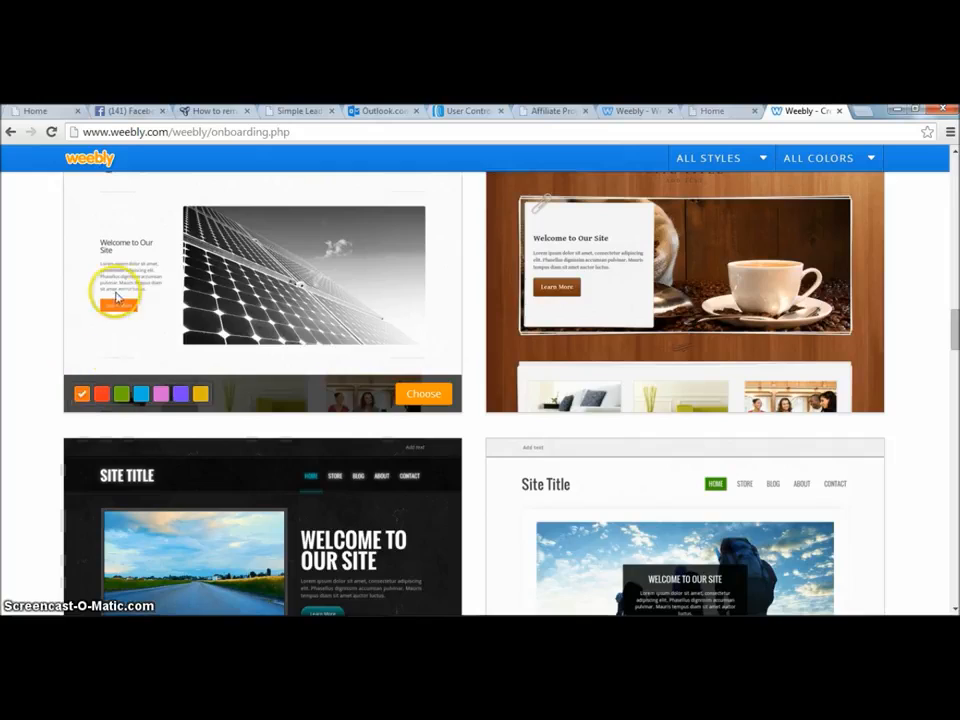
{"action": "left_click", "coordinate": [180, 396]}
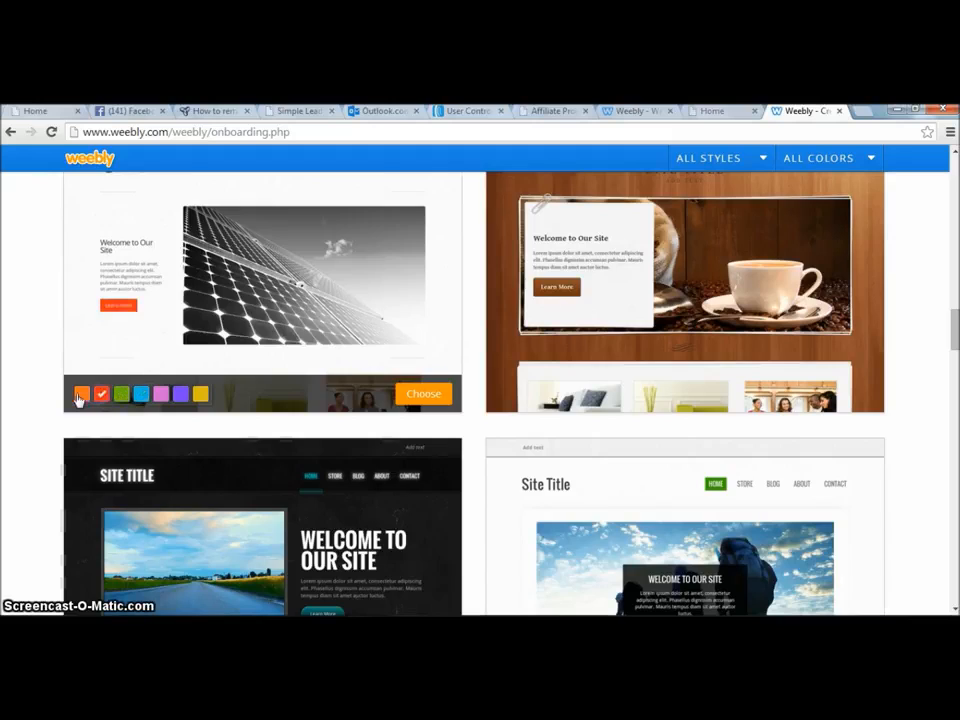
{"action": "left_click", "coordinate": [418, 396]}
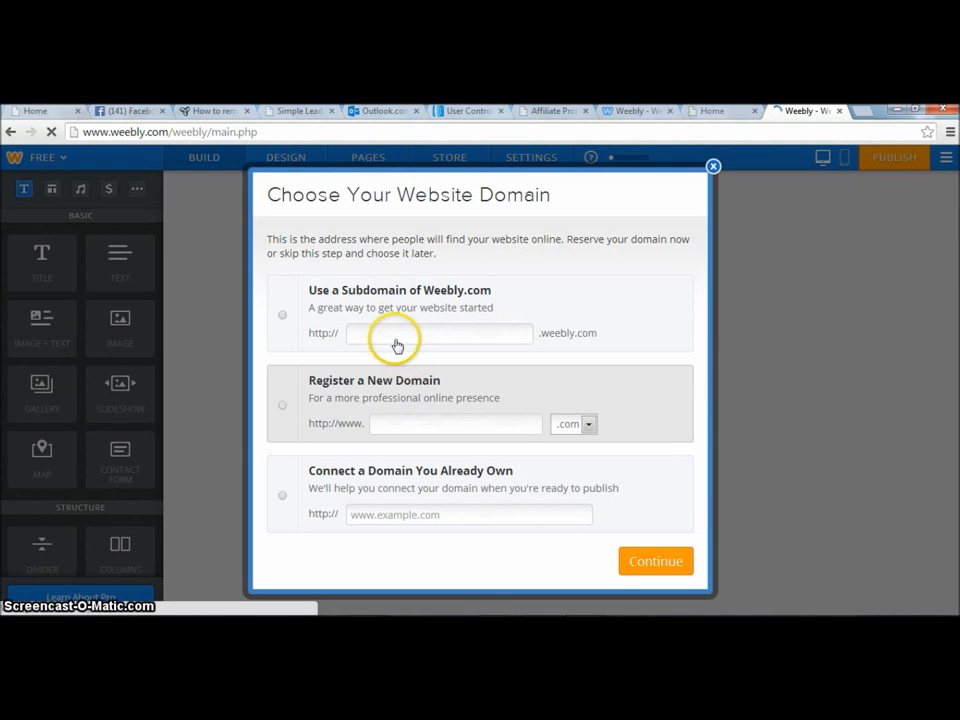
Set the Weebly subdomain to makeyourmoneyfast and continue.
{"action": "left_click", "coordinate": [388, 332]}
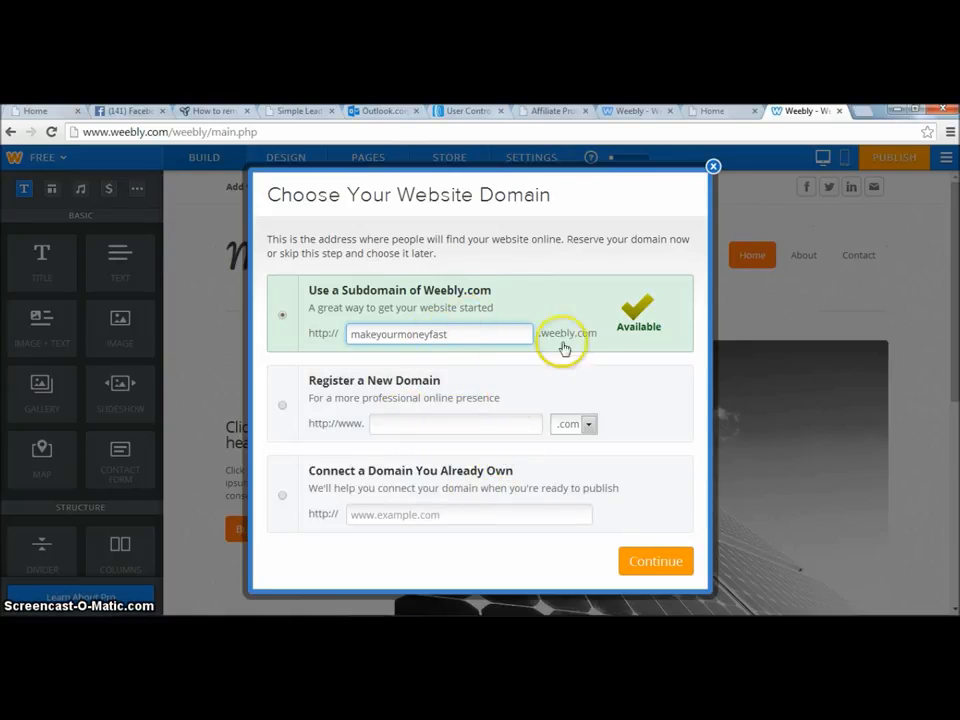
{"action": "left_click", "coordinate": [486, 334]}
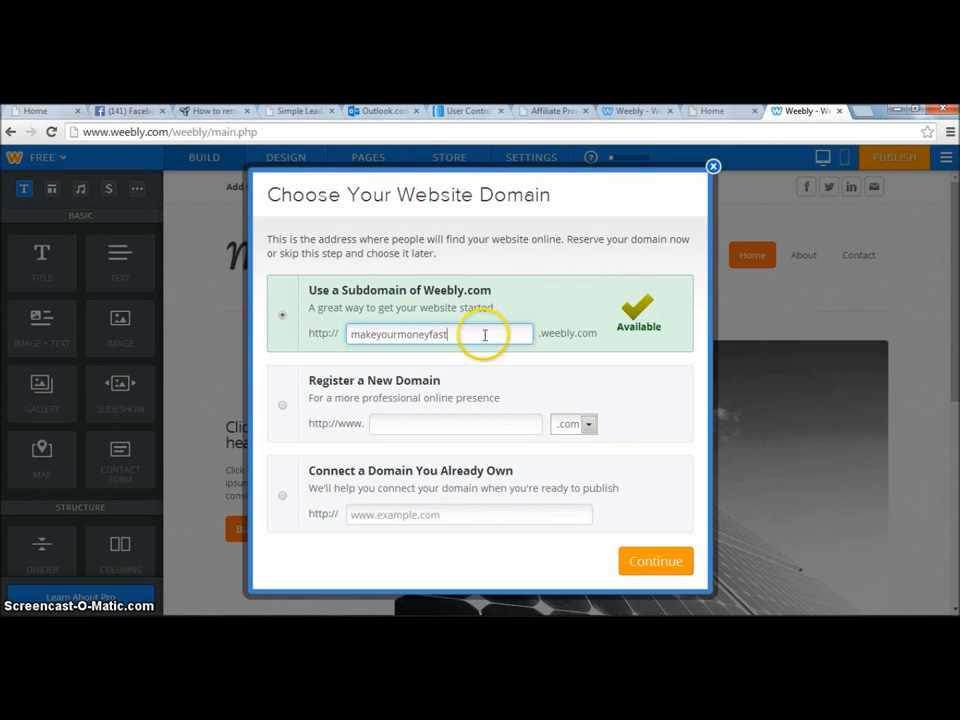
{"action": "left_click", "coordinate": [645, 563]}
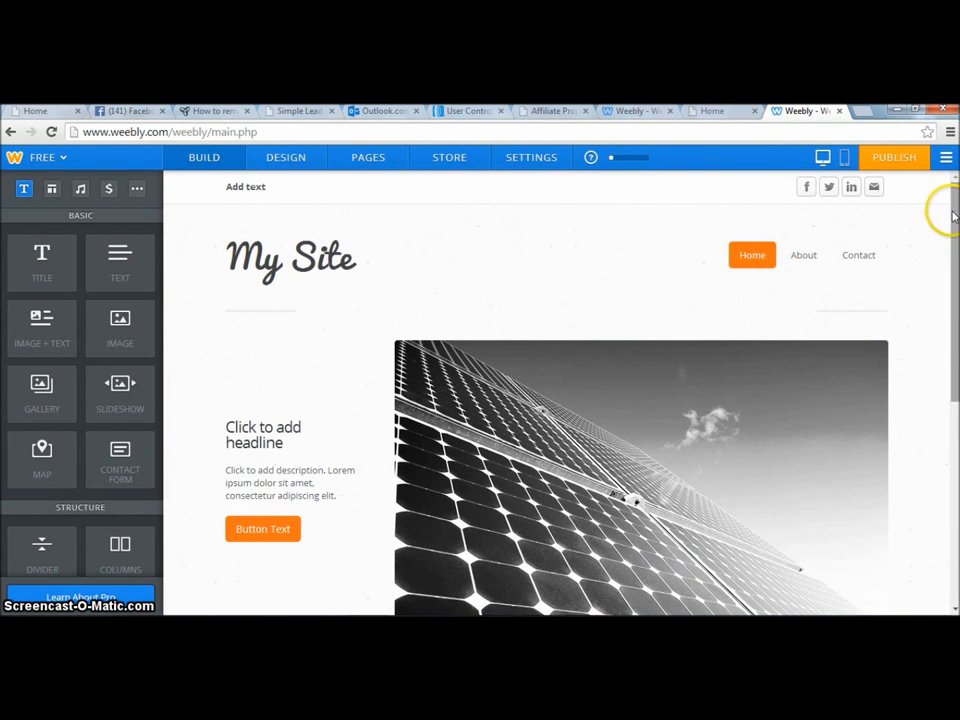
Turn off the site title in the page header.
{"action": "mouse_move", "coordinate": [951, 215]}
{"action": "left_mouse_down"}
{"action": "mouse_move", "coordinate": [956, 329]}
{"action": "mouse_move", "coordinate": [956, 206]}
{"action": "left_mouse_up"}
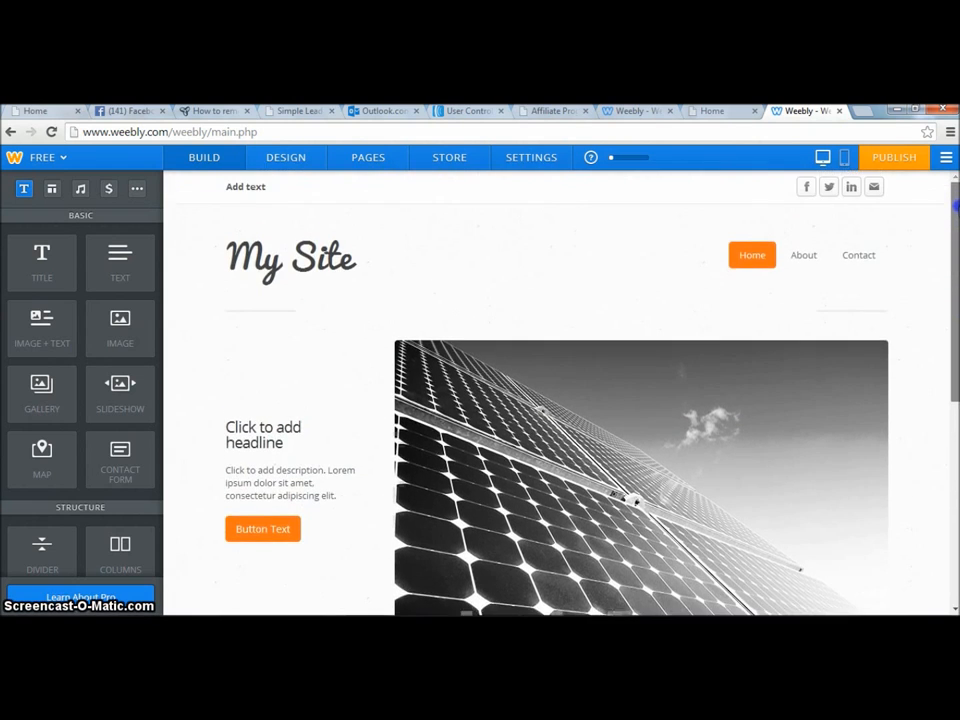
{"action": "mouse_move", "coordinate": [274, 295]}
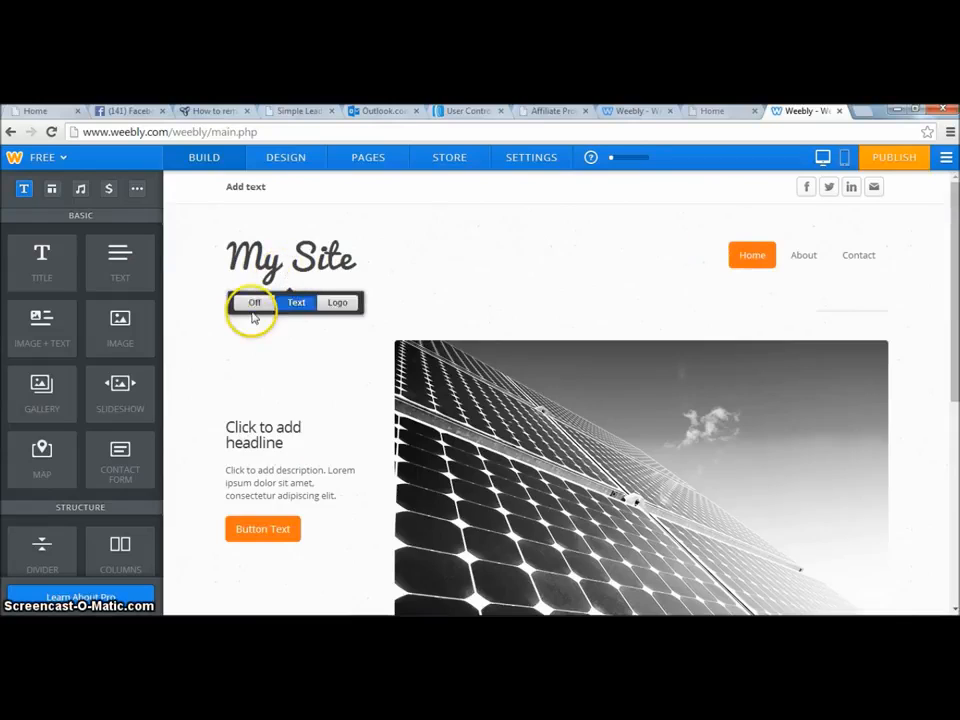
{"action": "left_click", "coordinate": [253, 305]}
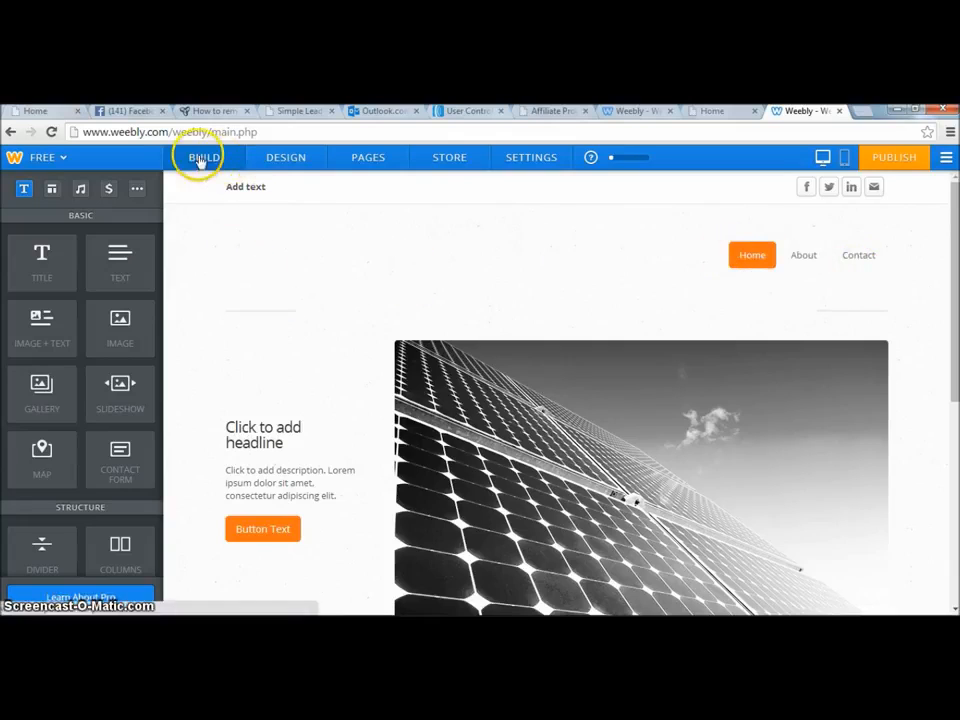
Set the Home page layout to No Header.
{"action": "left_click", "coordinate": [370, 156]}
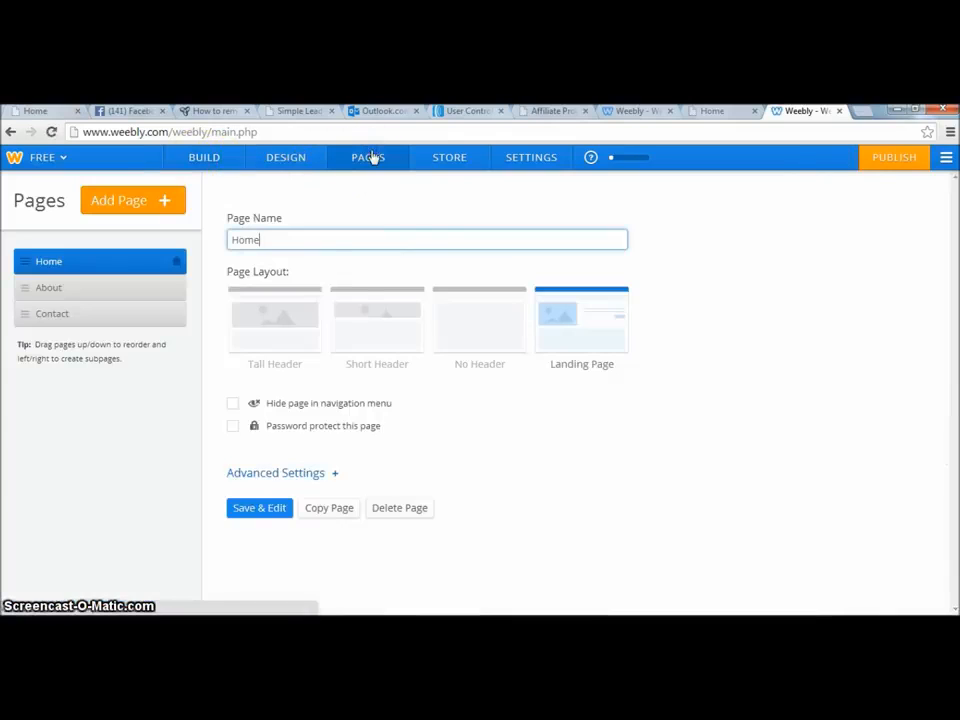
{"action": "left_click", "coordinate": [458, 330]}
{"action": "left_click", "coordinate": [131, 275]}
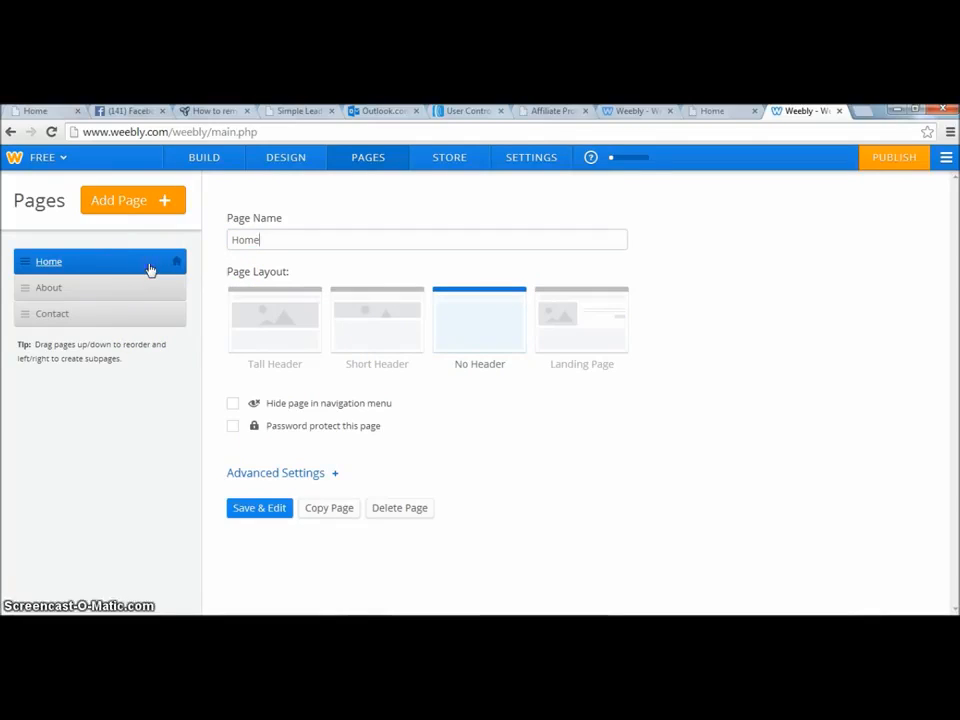
Hide the Home, About and Contact pages from the navigation menu and save the pages.
{"action": "left_click", "coordinate": [233, 403]}
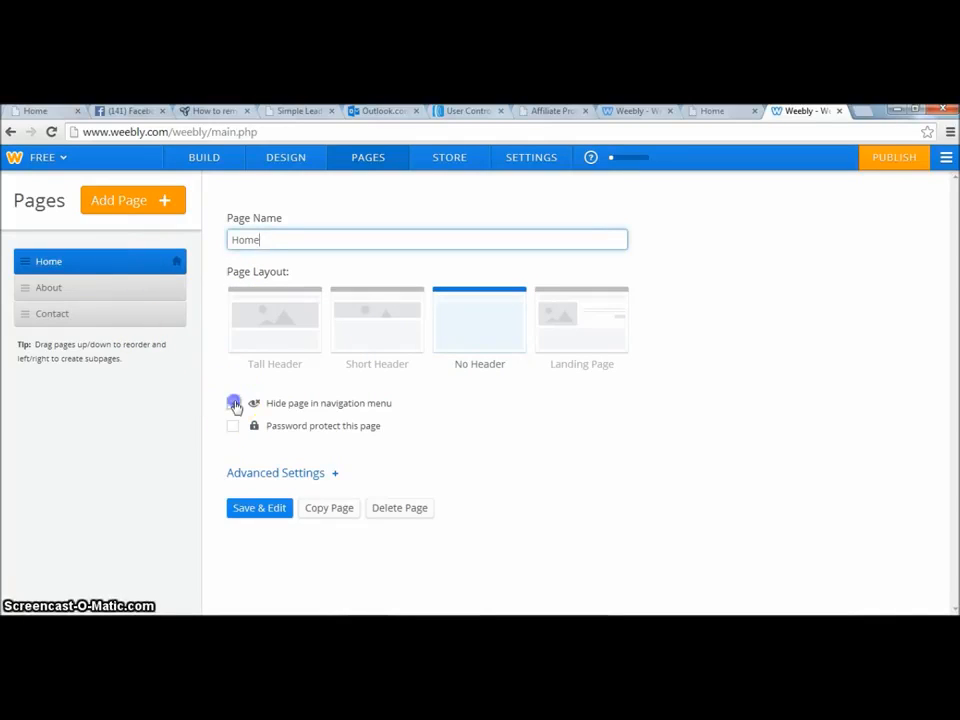
{"action": "left_click", "coordinate": [137, 289]}
{"action": "left_click", "coordinate": [235, 403]}
{"action": "left_click", "coordinate": [156, 316]}
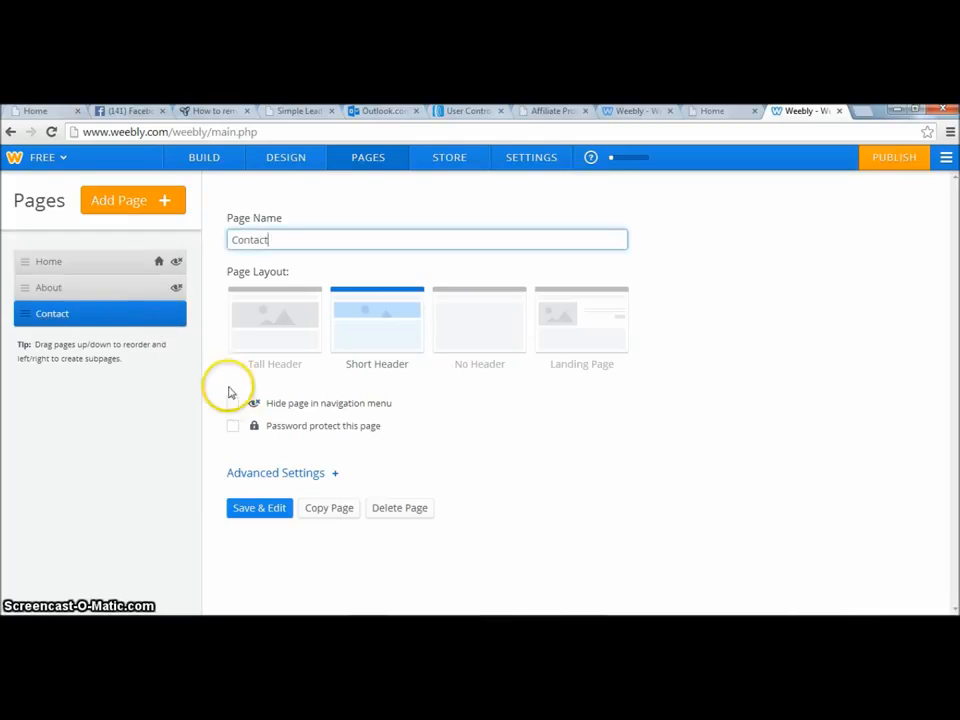
{"action": "left_click", "coordinate": [232, 404]}
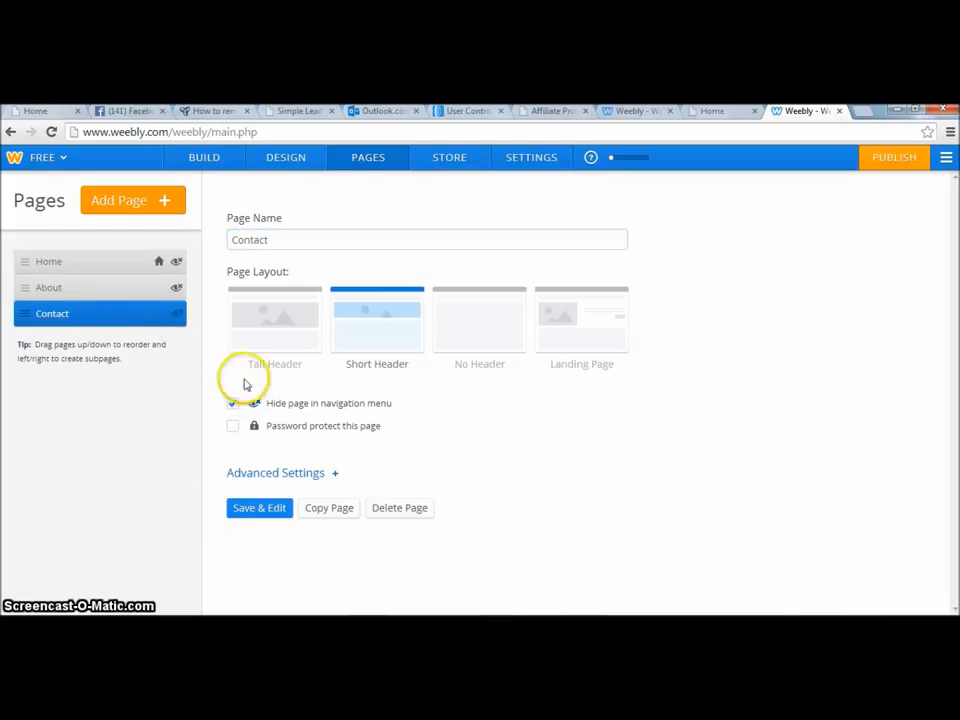
{"action": "left_click", "coordinate": [257, 508]}
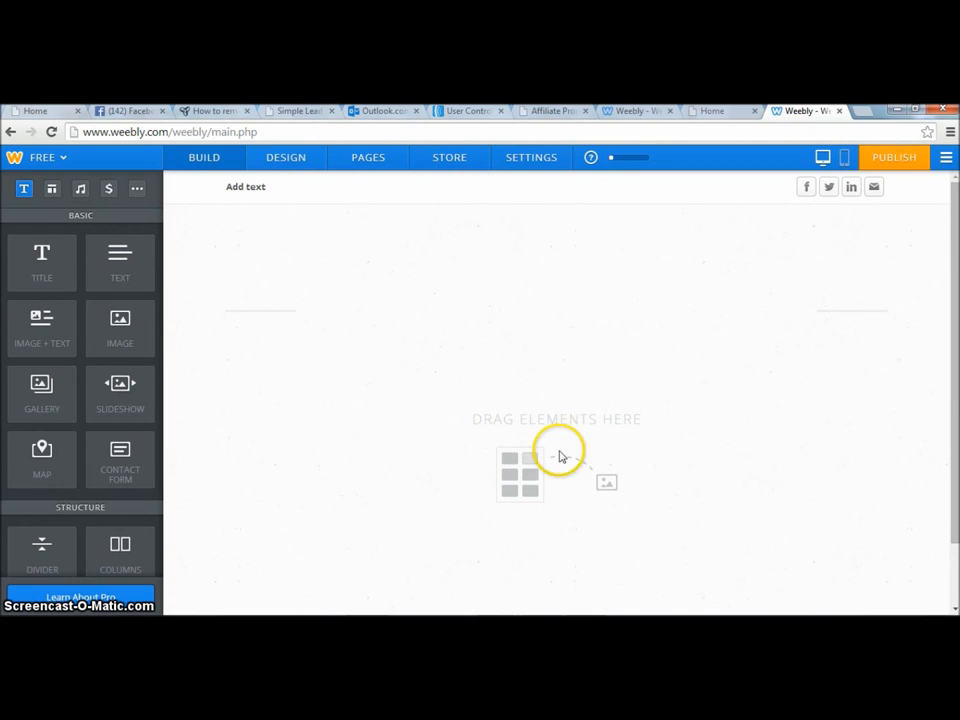
Remove the email and LinkedIn icons from the header's social links.
{"action": "left_click_drag", "start_coordinate": [956, 240], "coordinate": [957, 342]}
{"action": "left_click_drag", "start_coordinate": [955, 333], "coordinate": [950, 234]}
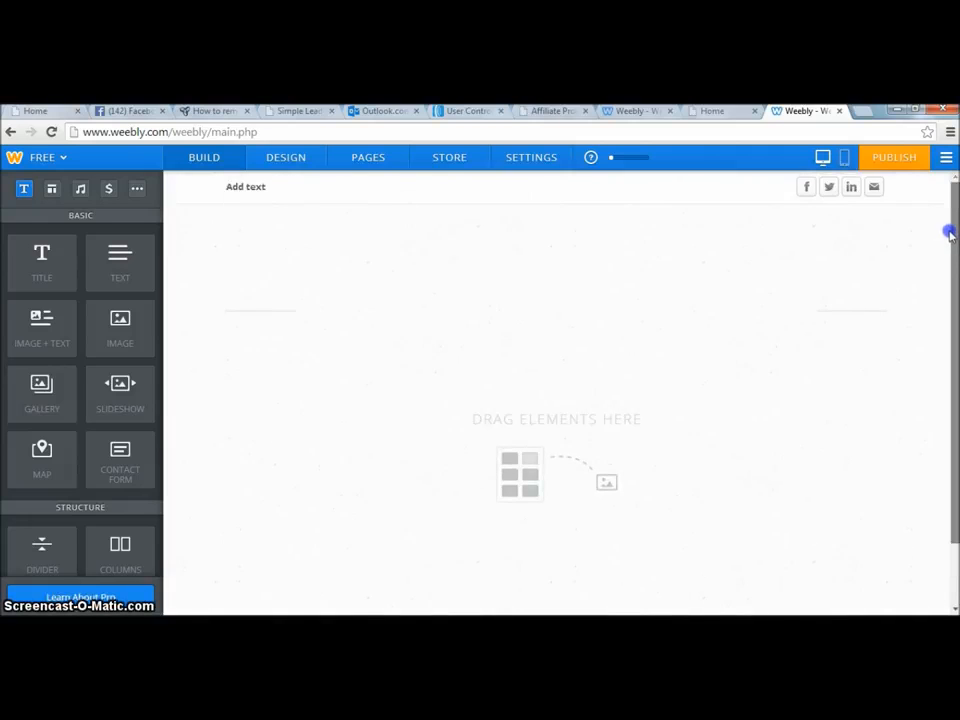
{"action": "left_click", "coordinate": [800, 188]}
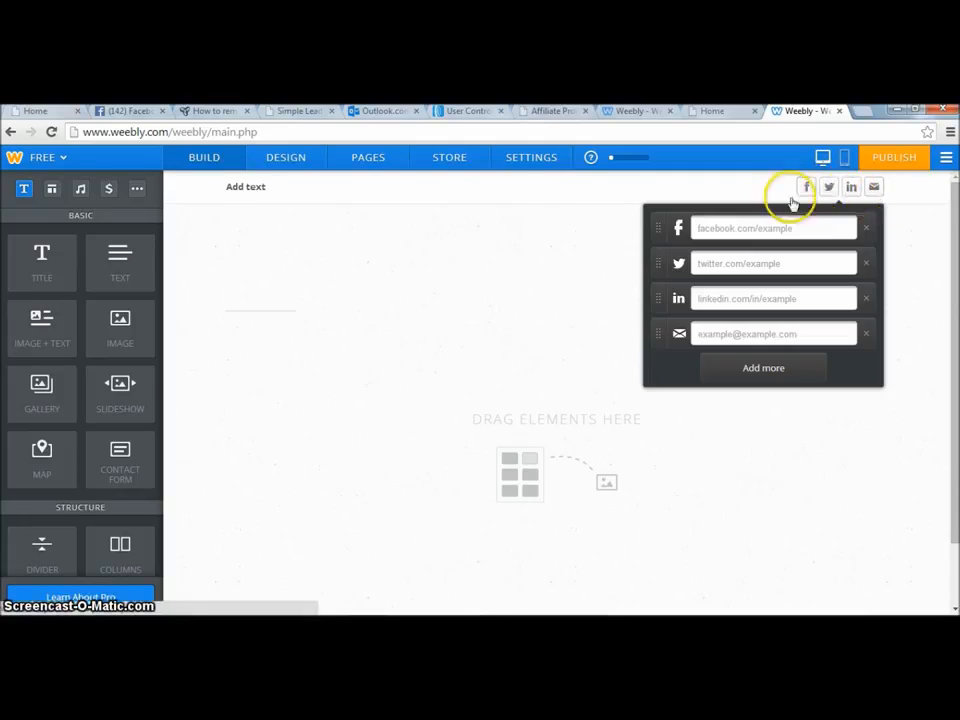
{"action": "left_click", "coordinate": [866, 334]}
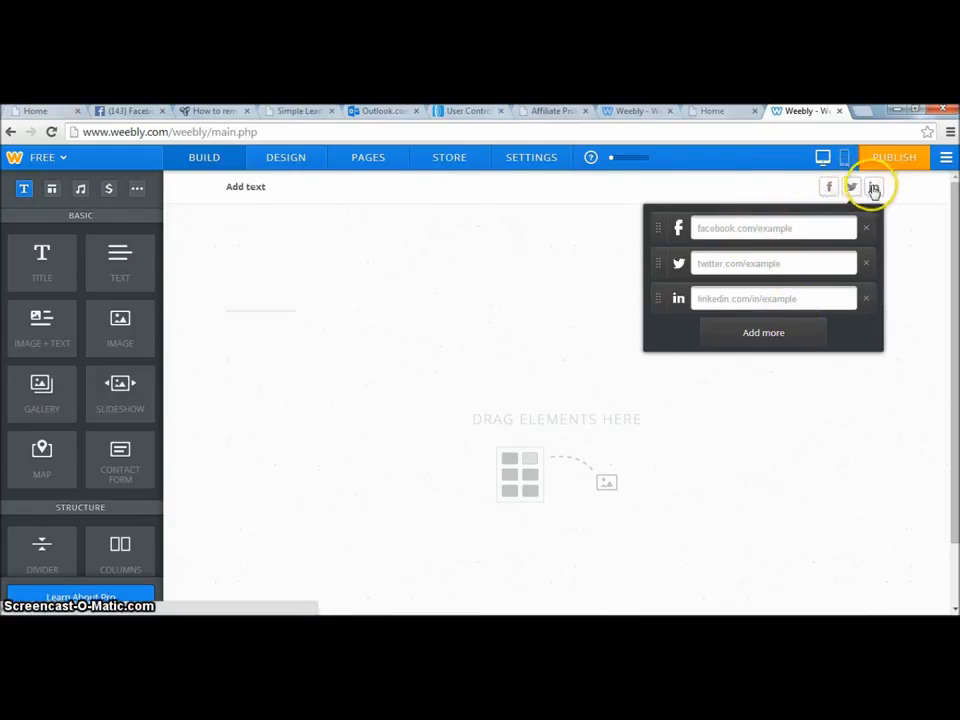
{"action": "left_click", "coordinate": [867, 300]}
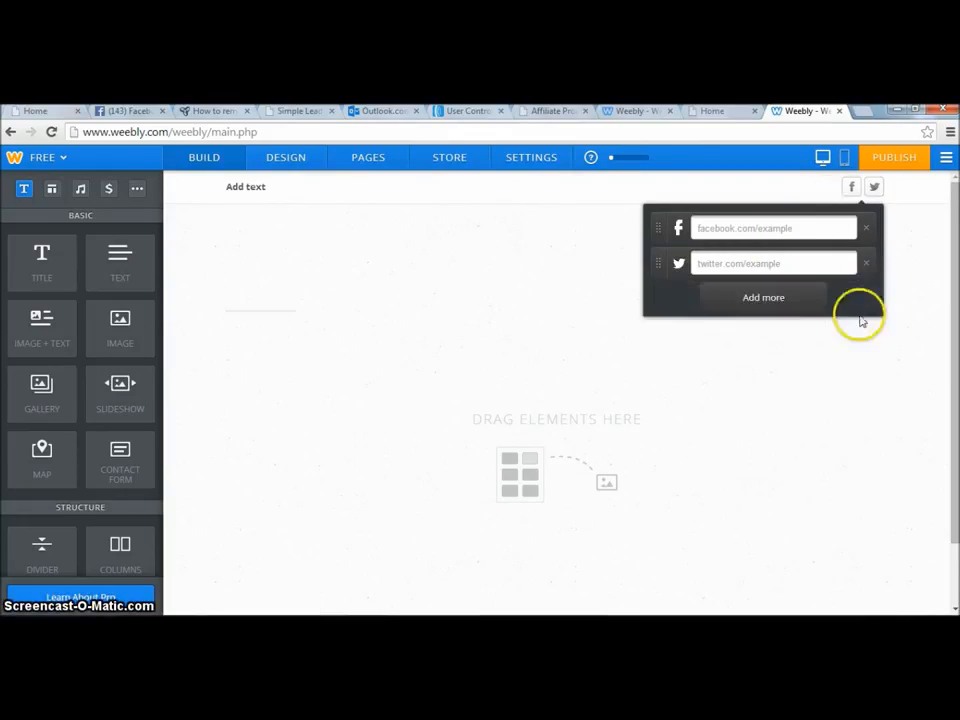
{"action": "left_click", "coordinate": [830, 385]}
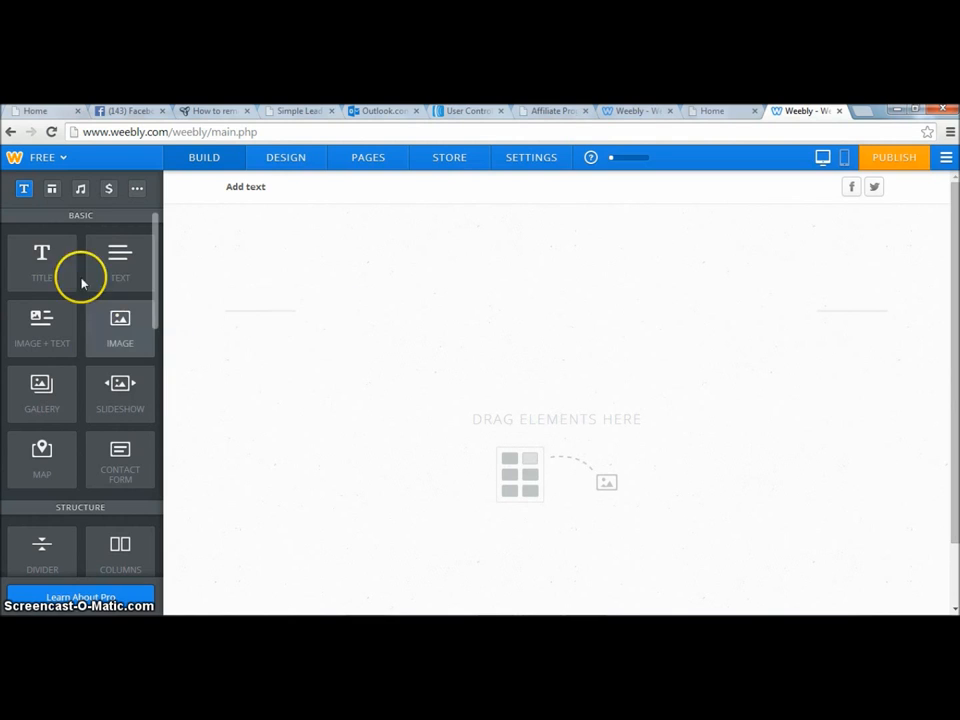
Add a Title element to the empty page and place the cursor in it.
{"action": "left_click_drag", "start_coordinate": [40, 257], "coordinate": [499, 403]}
{"action": "left_click", "coordinate": [345, 351]}
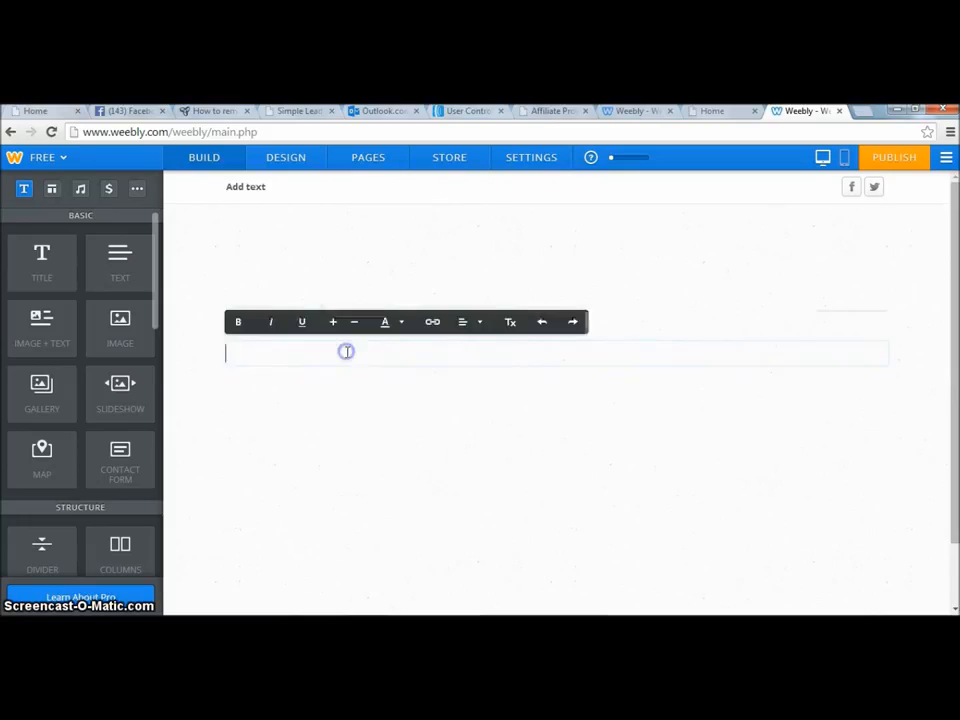
Copy the headline text from Notepad and paste it into the Title element.
{"action": "key", "text": "alt+Tab"}
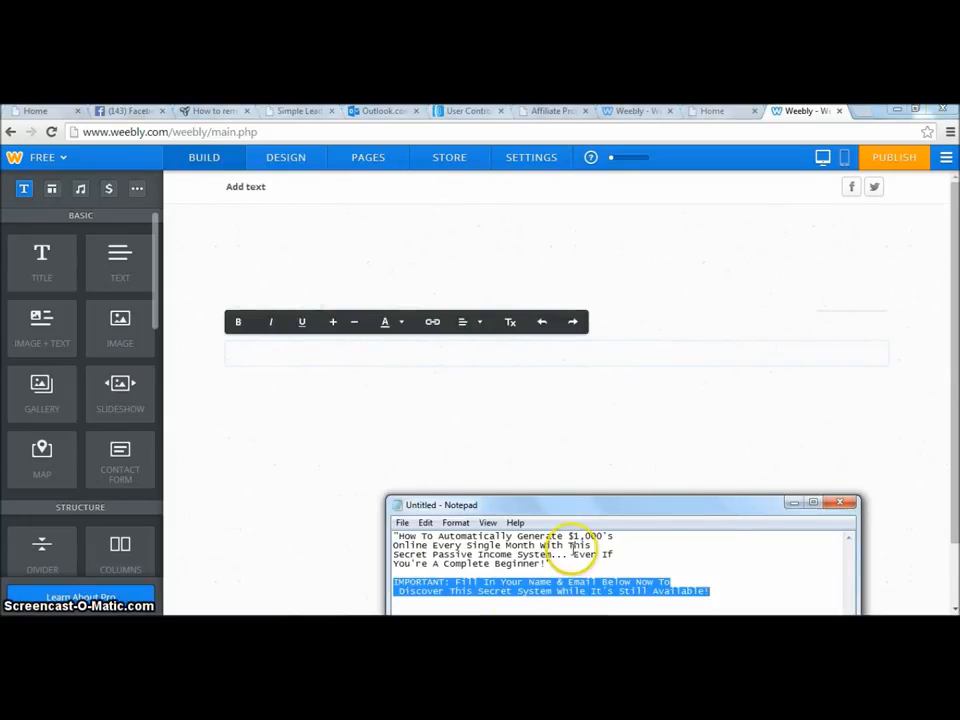
{"action": "left_click_drag", "start_coordinate": [553, 564], "coordinate": [396, 537]}
{"action": "right_click", "coordinate": [430, 550]}
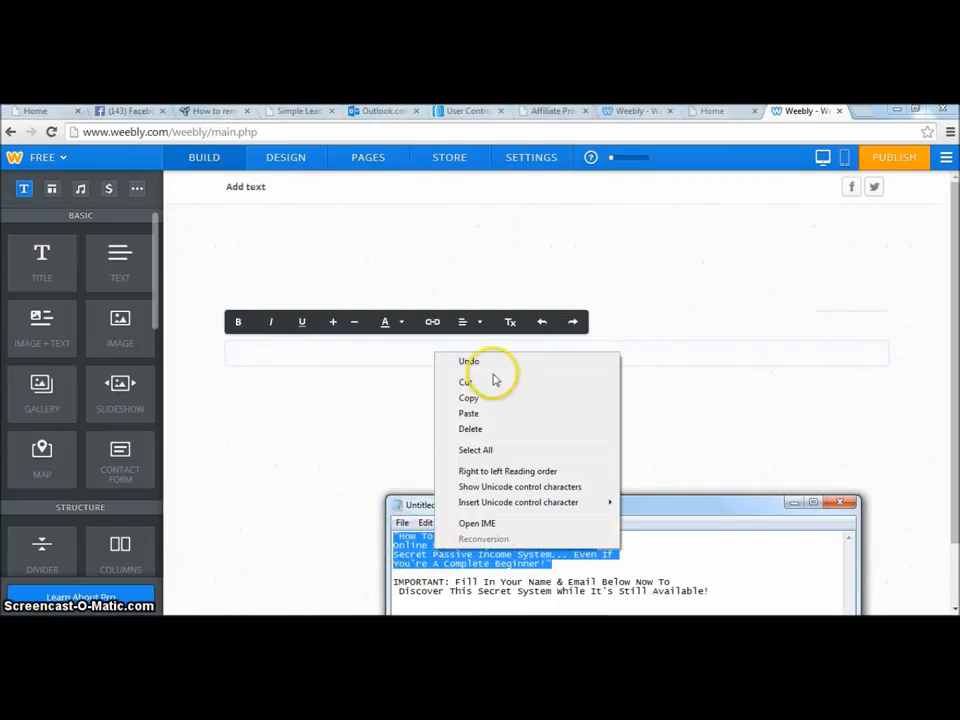
{"action": "left_click", "coordinate": [489, 400]}
{"action": "left_click", "coordinate": [318, 354]}
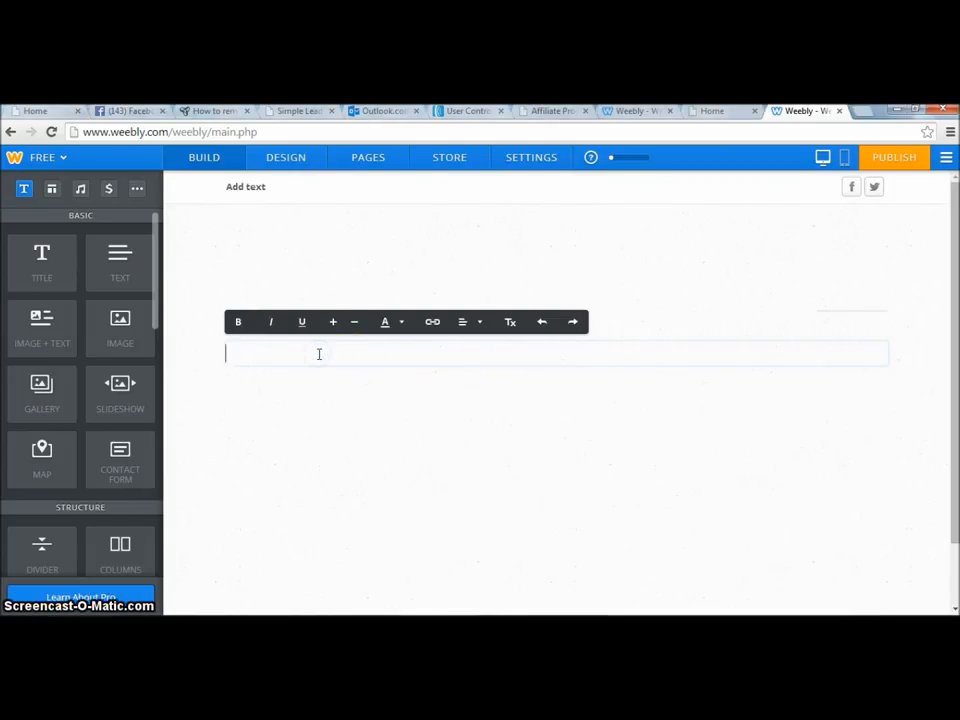
{"action": "key", "text": "ctrl+v"}
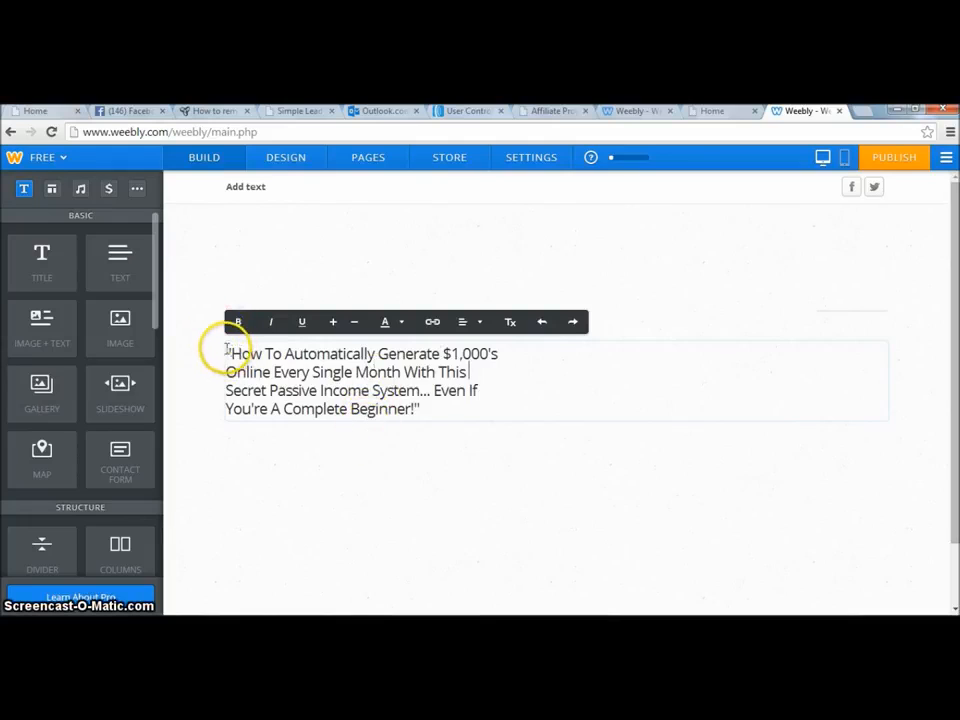
Enlarge the headline's font size and center-align it.
{"action": "left_click_drag", "start_coordinate": [229, 351], "coordinate": [437, 410]}
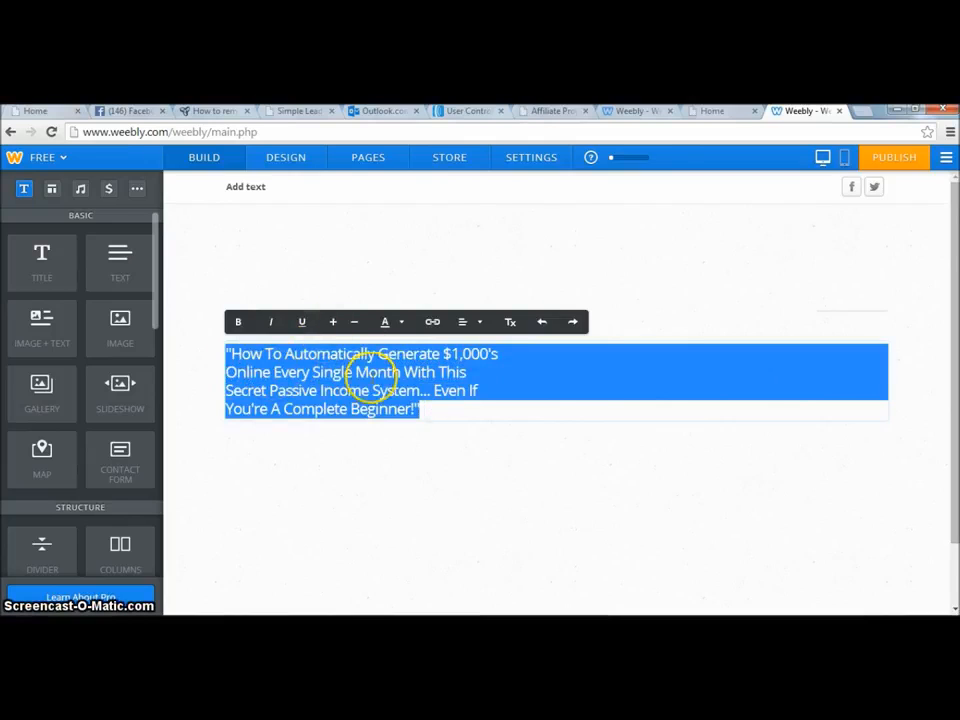
{"action": "left_click", "coordinate": [333, 322]}
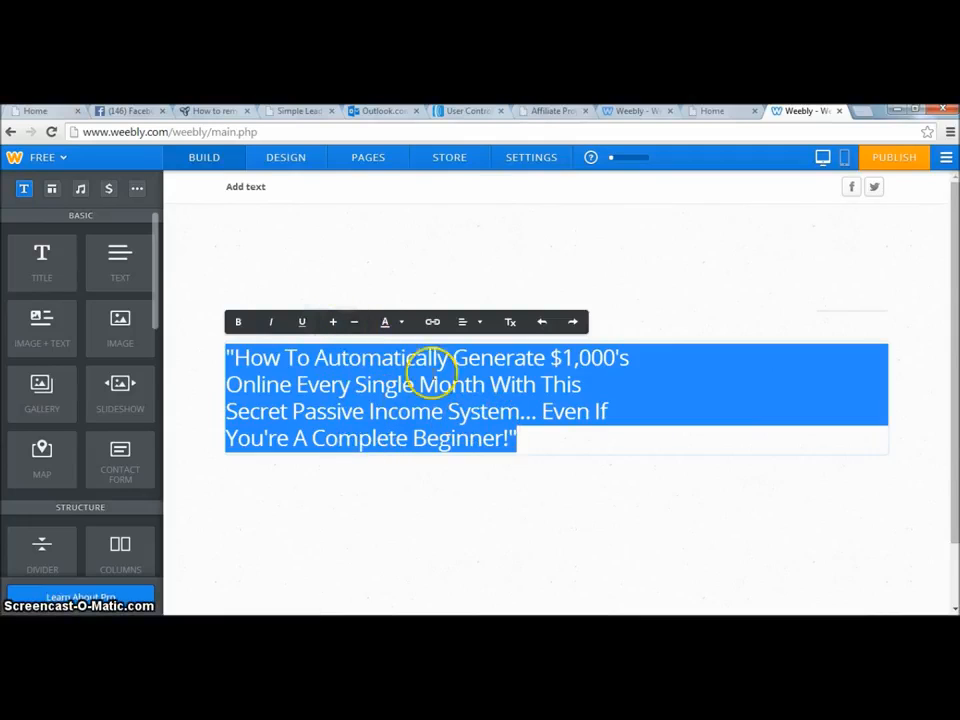
{"action": "left_click", "coordinate": [463, 322]}
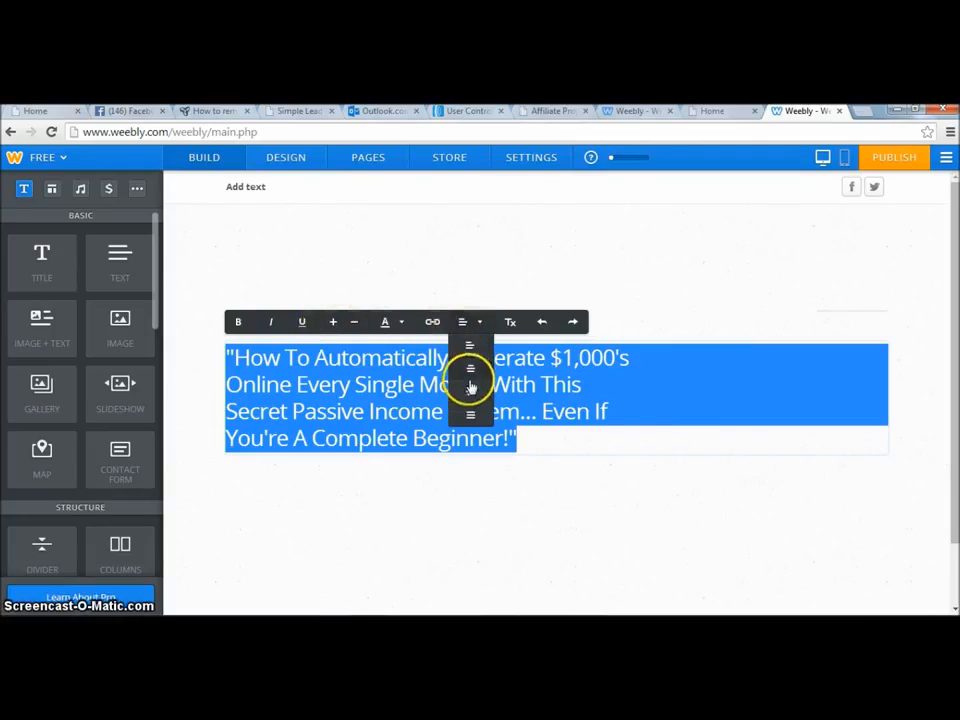
{"action": "left_click", "coordinate": [471, 372]}
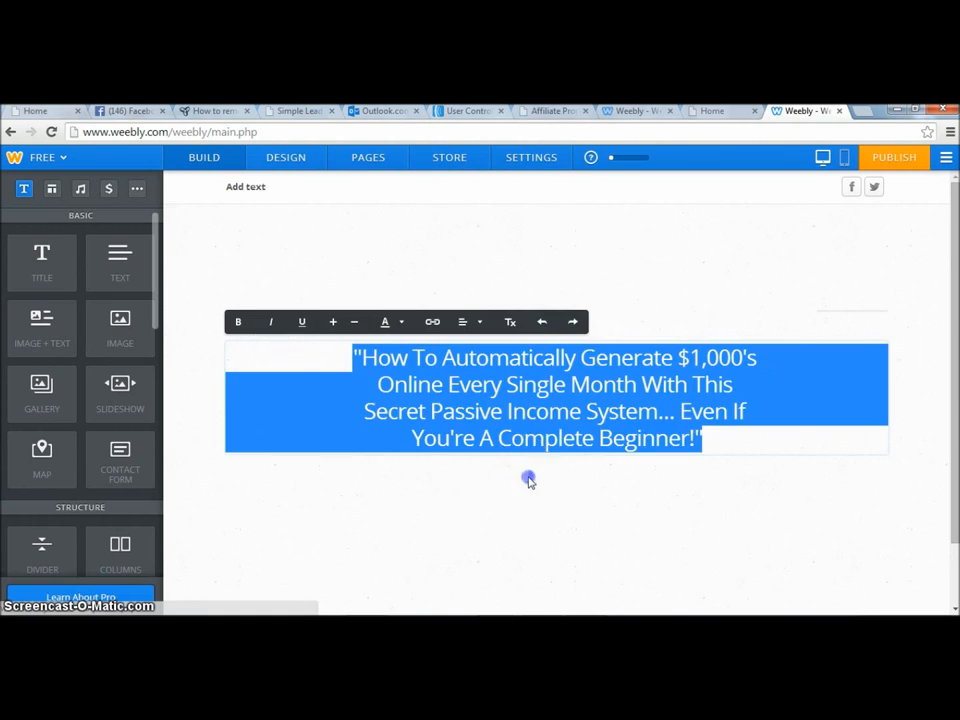
{"action": "left_click", "coordinate": [529, 480]}
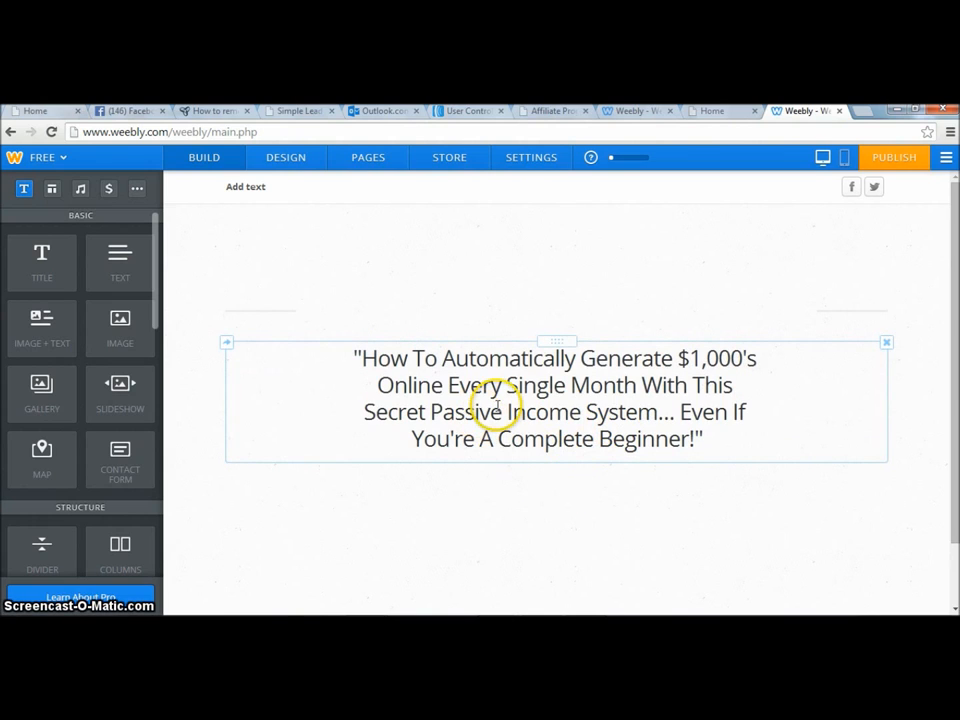
Add a Text element below the headline and paste the "IMPORTANT: Fill In Your Name & Email…" line from Notepad into it.
{"action": "left_click_drag", "start_coordinate": [122, 257], "coordinate": [467, 505]}
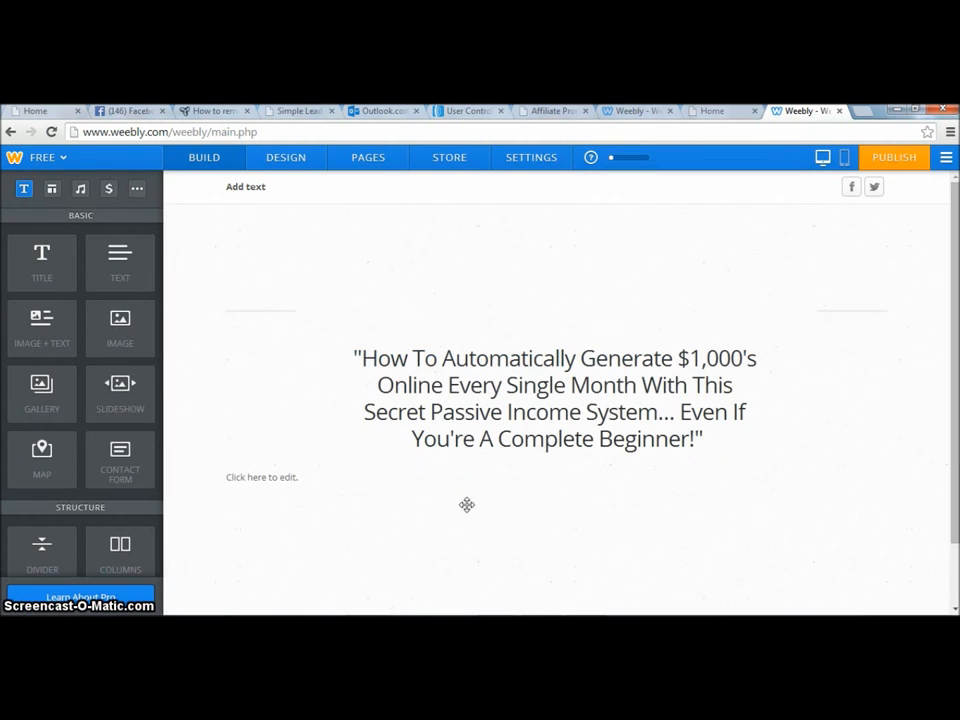
{"action": "left_click", "coordinate": [298, 483]}
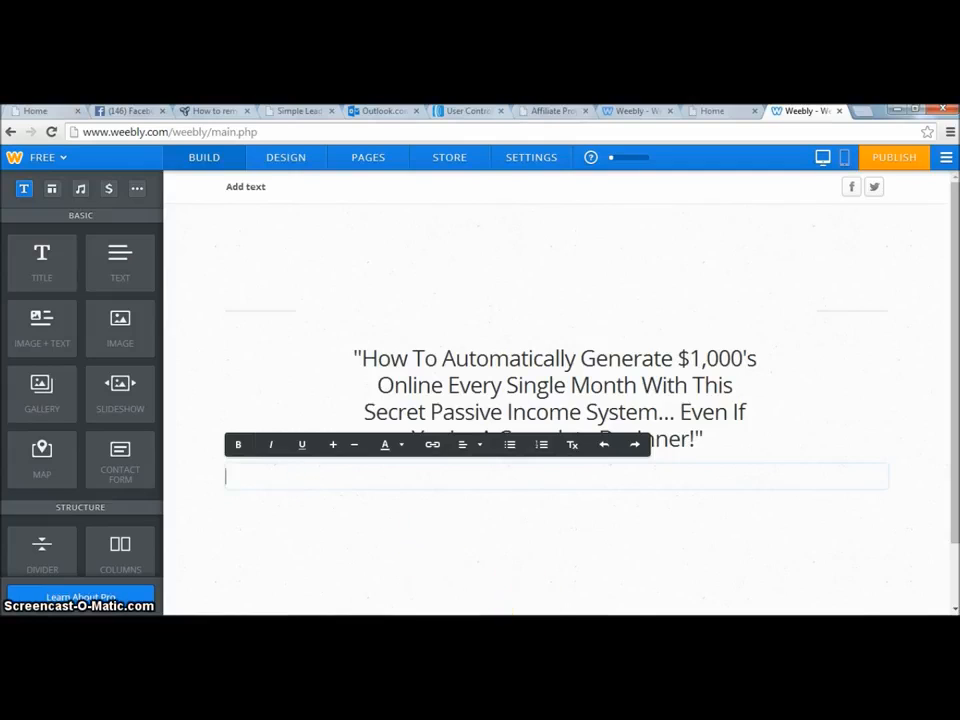
{"action": "key", "text": "alt+Tab"}
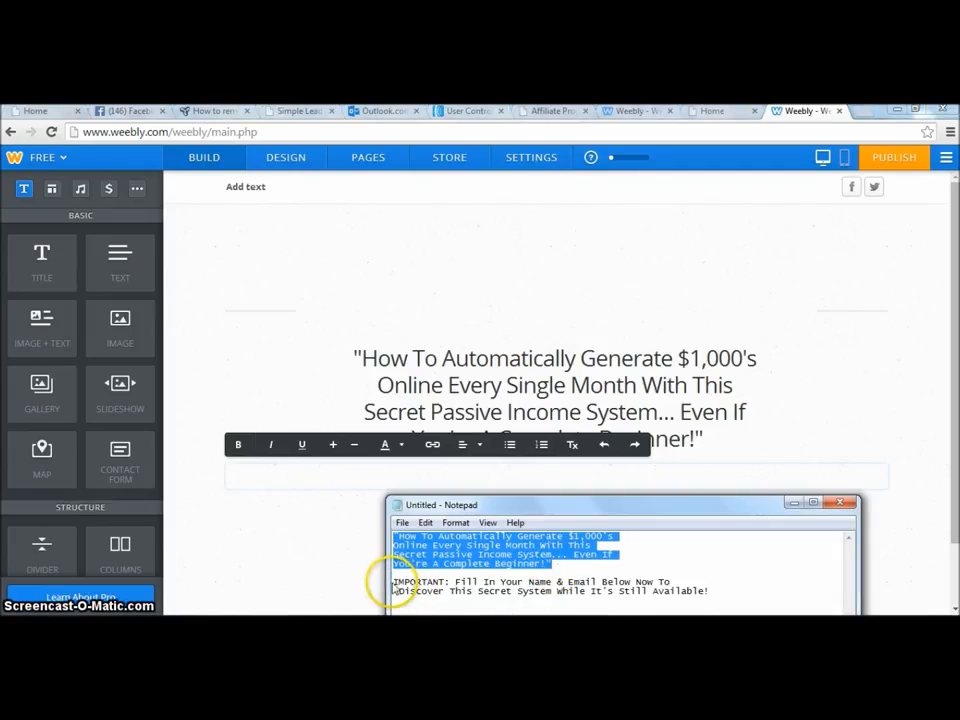
{"action": "left_click_drag", "start_coordinate": [395, 581], "coordinate": [703, 591]}
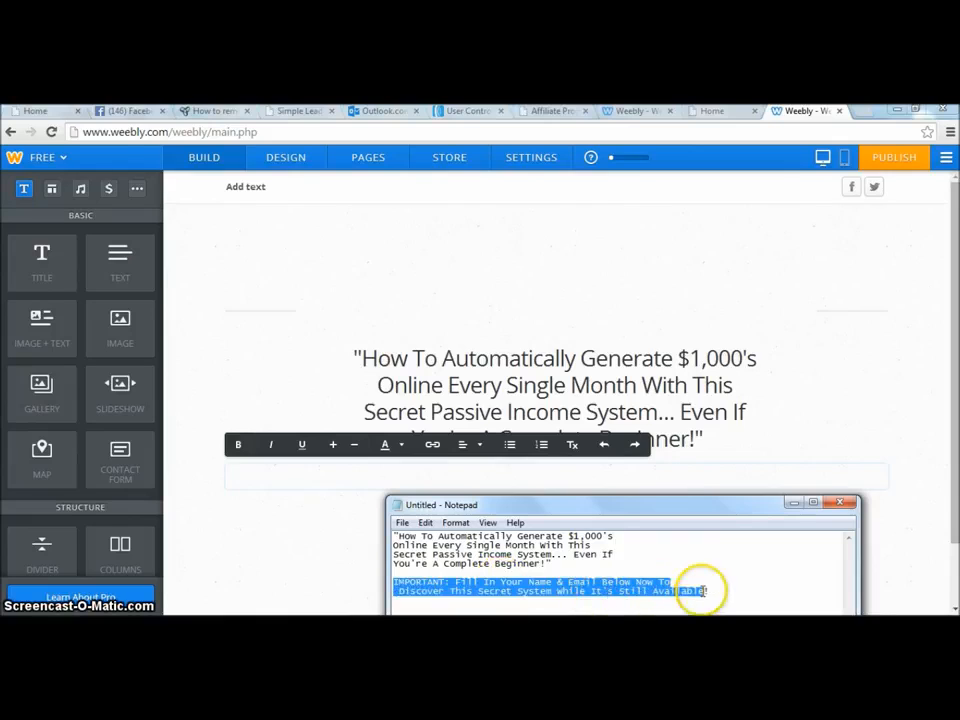
{"action": "right_click", "coordinate": [627, 589]}
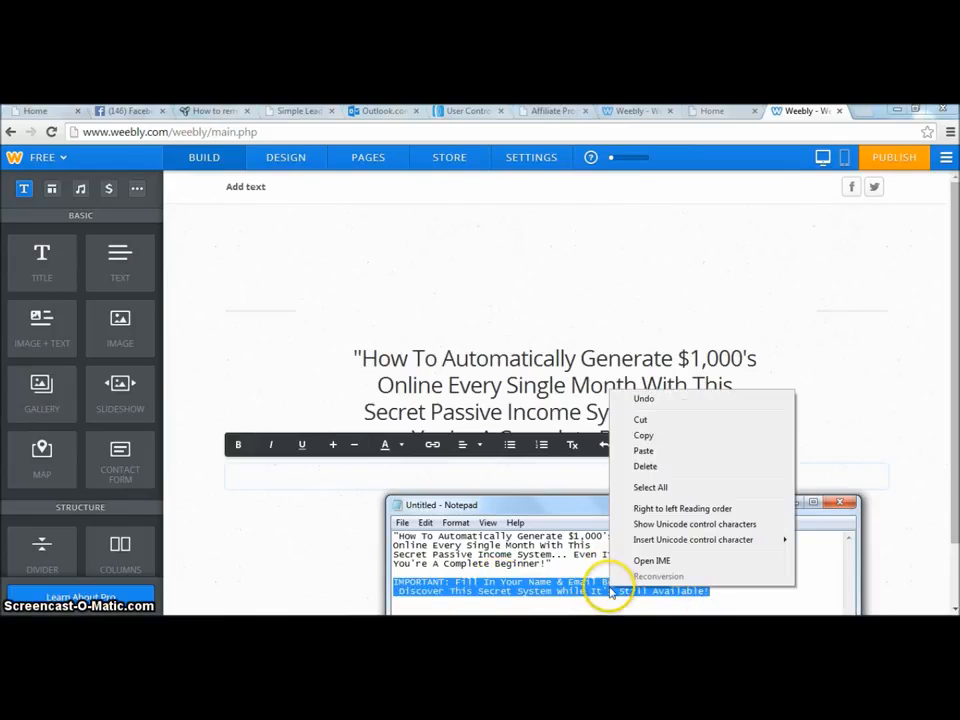
{"action": "left_click", "coordinate": [655, 436]}
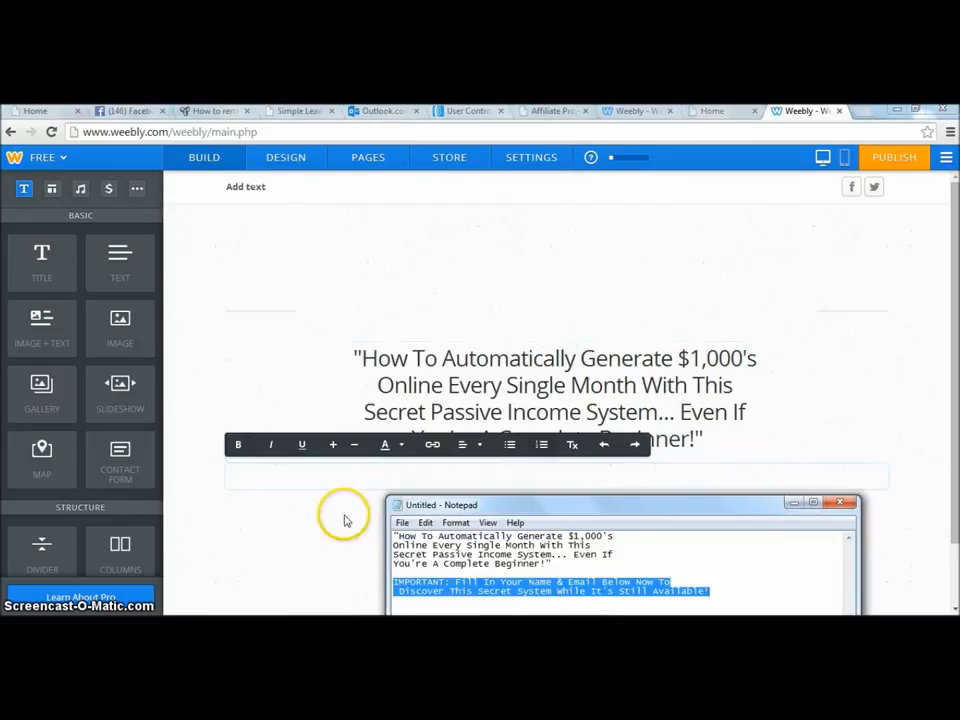
{"action": "left_click", "coordinate": [290, 480]}
{"action": "key", "text": "ctrl+v"}
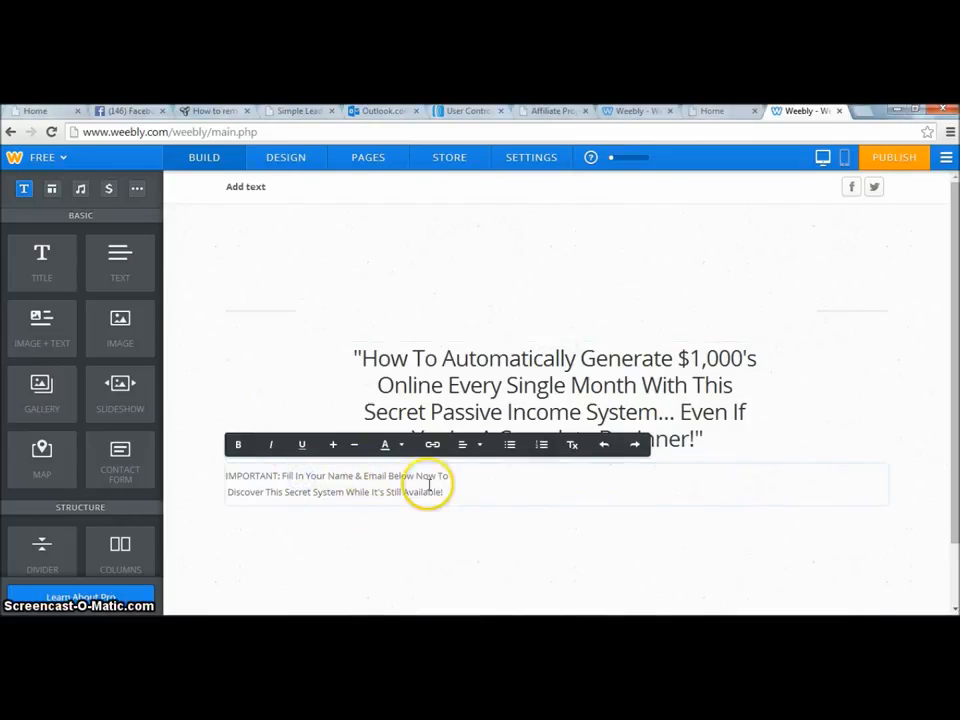
Center-align the IMPORTANT text and enlarge its font size.
{"action": "left_click_drag", "start_coordinate": [454, 491], "coordinate": [258, 477]}
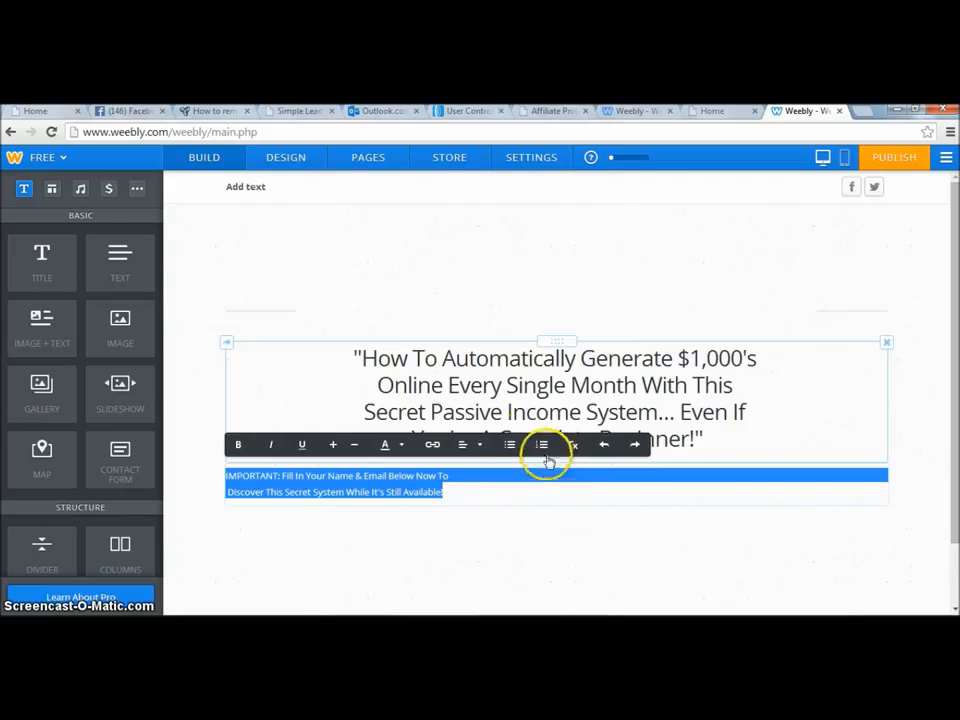
{"action": "left_click", "coordinate": [471, 446]}
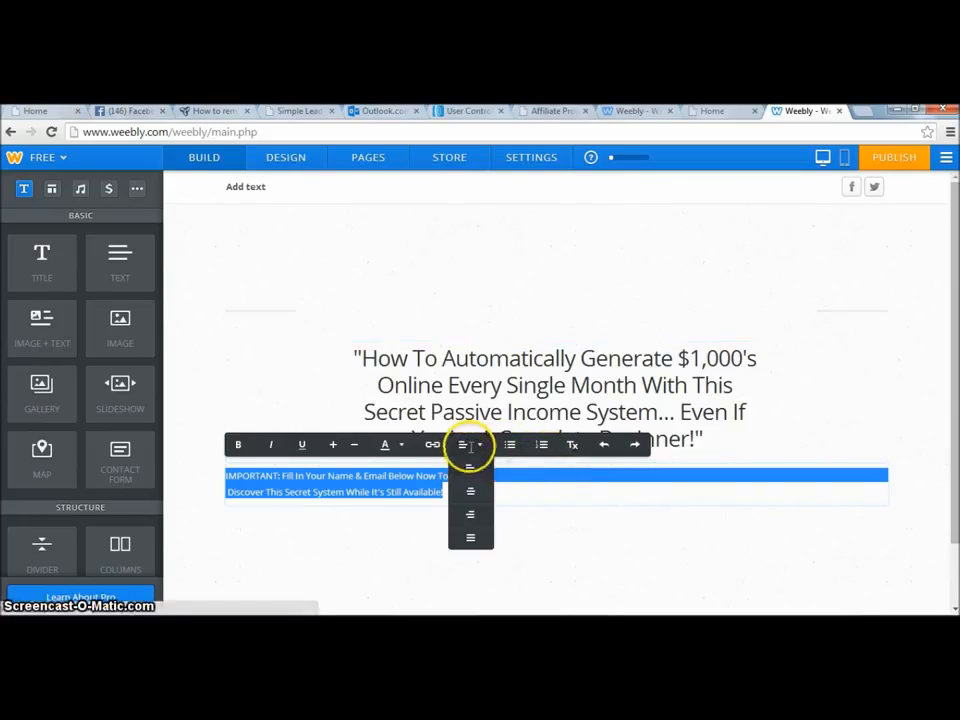
{"action": "left_click", "coordinate": [480, 495]}
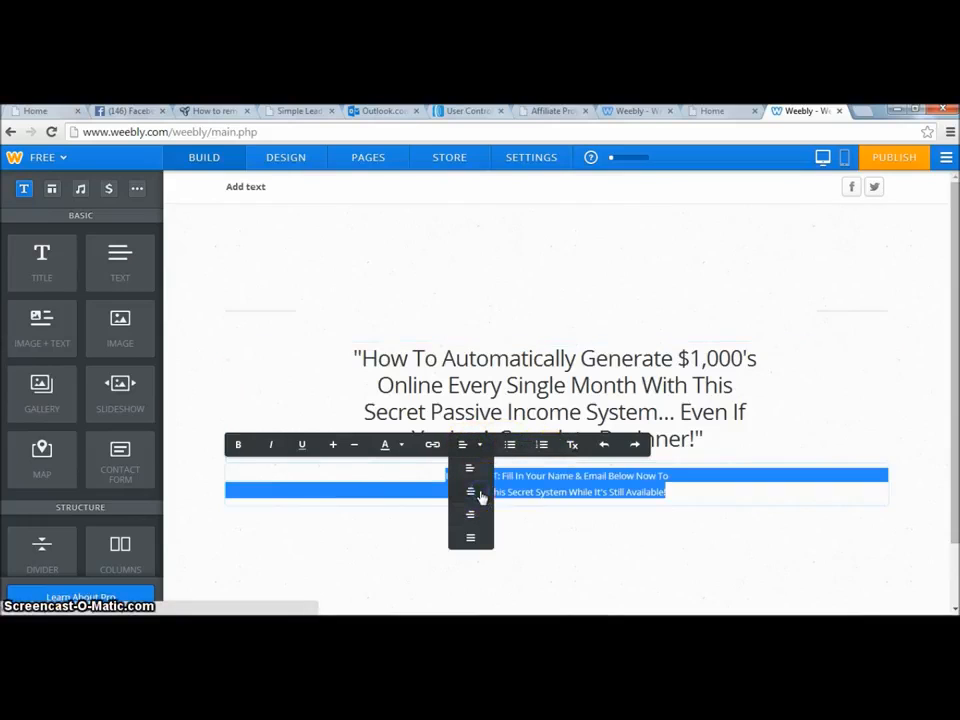
{"action": "left_click", "coordinate": [333, 447]}
{"action": "left_click", "coordinate": [333, 447]}
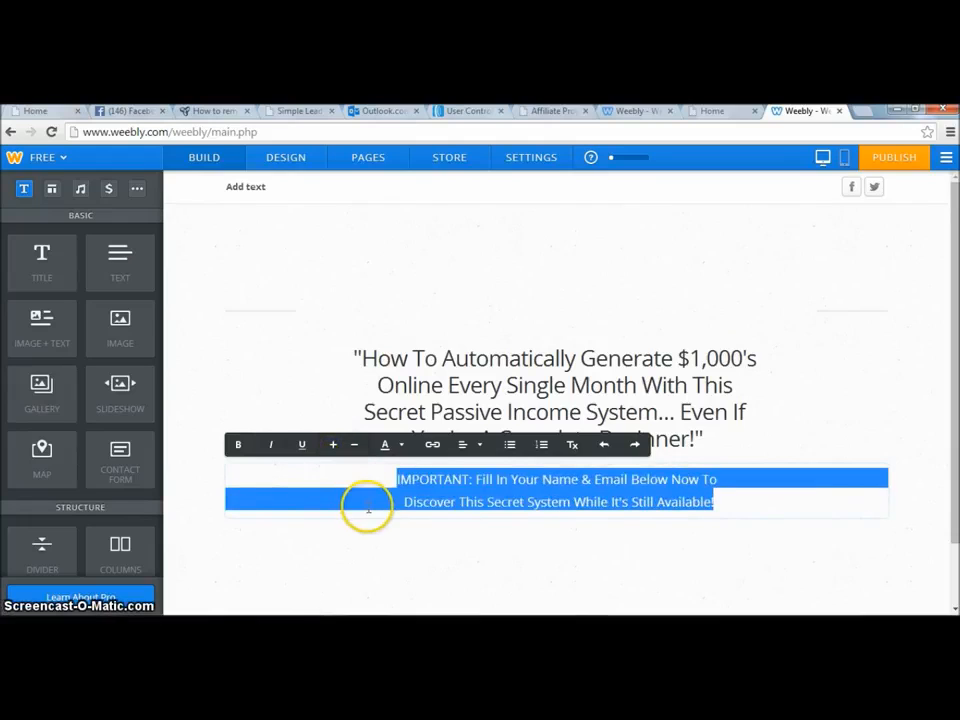
{"action": "left_click", "coordinate": [333, 446]}
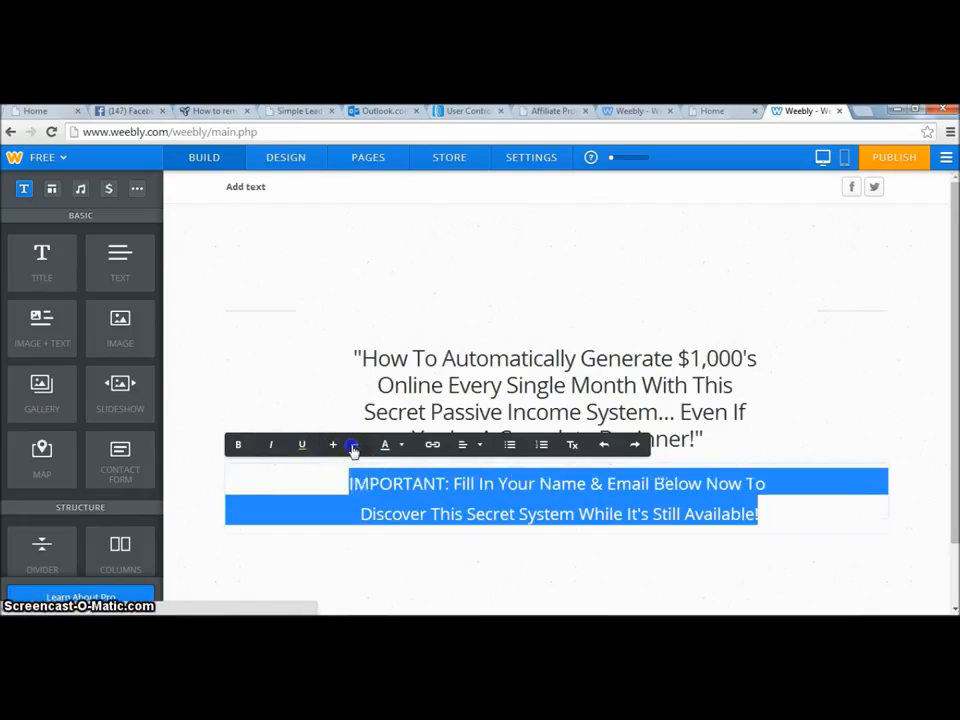
{"action": "left_click", "coordinate": [353, 445]}
{"action": "left_click", "coordinate": [381, 497]}
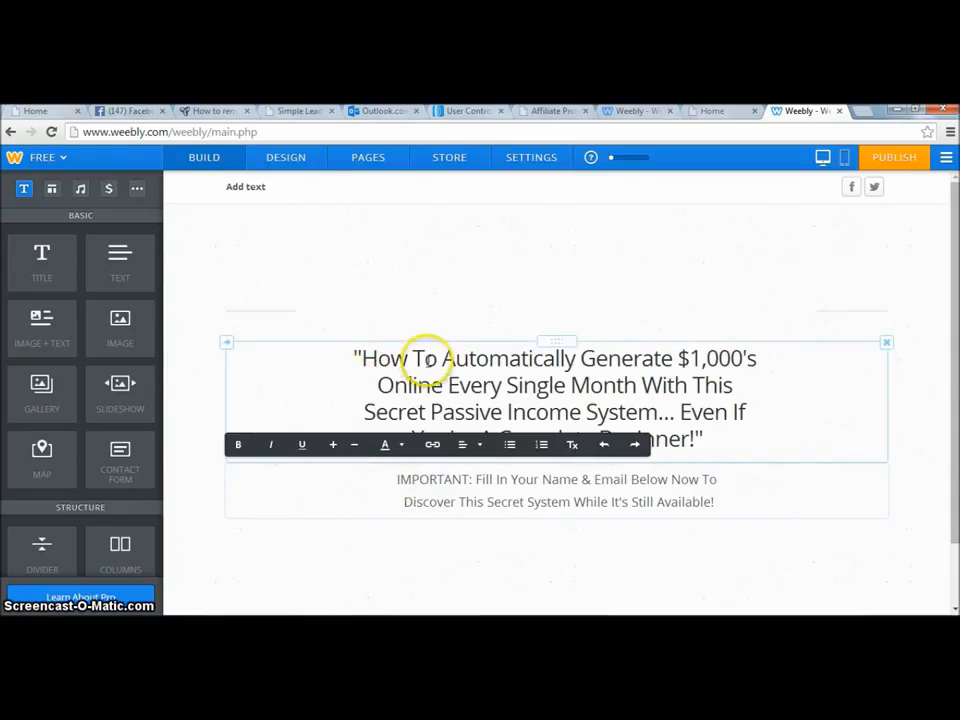
Color "Automatically Generate $1,000's Online Every Single Month" in the headline red and make it bold.
{"action": "left_click_drag", "start_coordinate": [441, 358], "coordinate": [566, 370]}
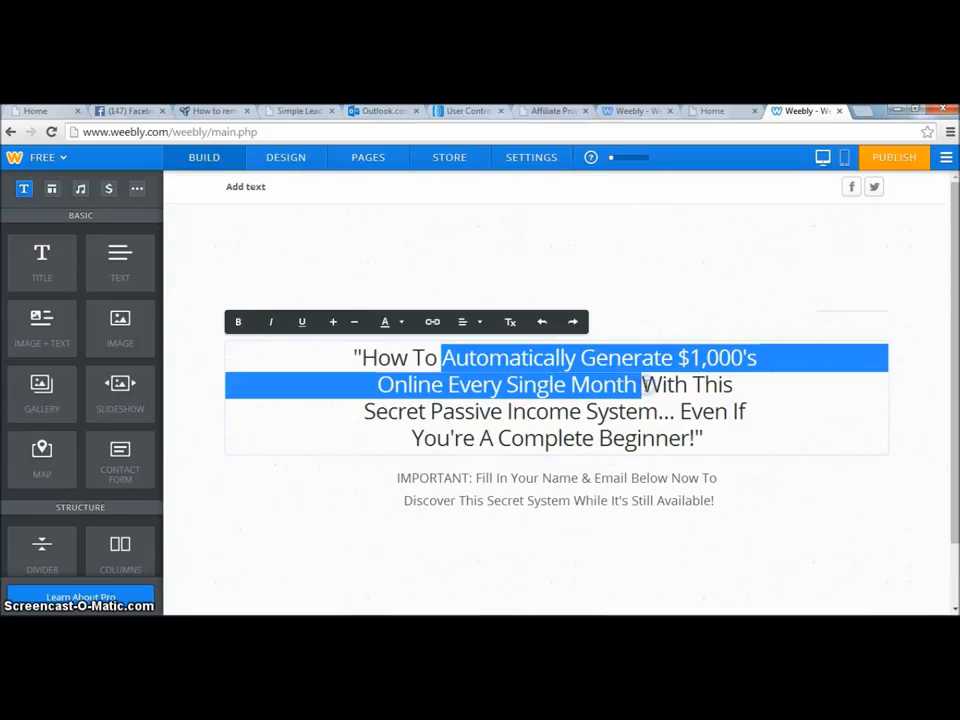
{"action": "left_click", "coordinate": [403, 325]}
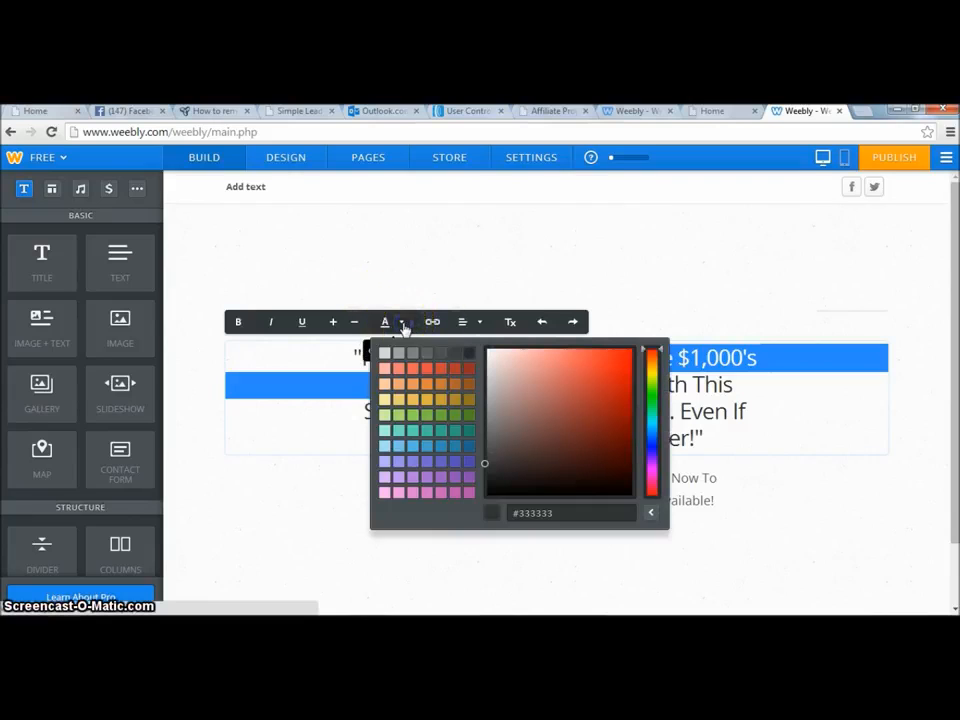
{"action": "left_click", "coordinate": [455, 376]}
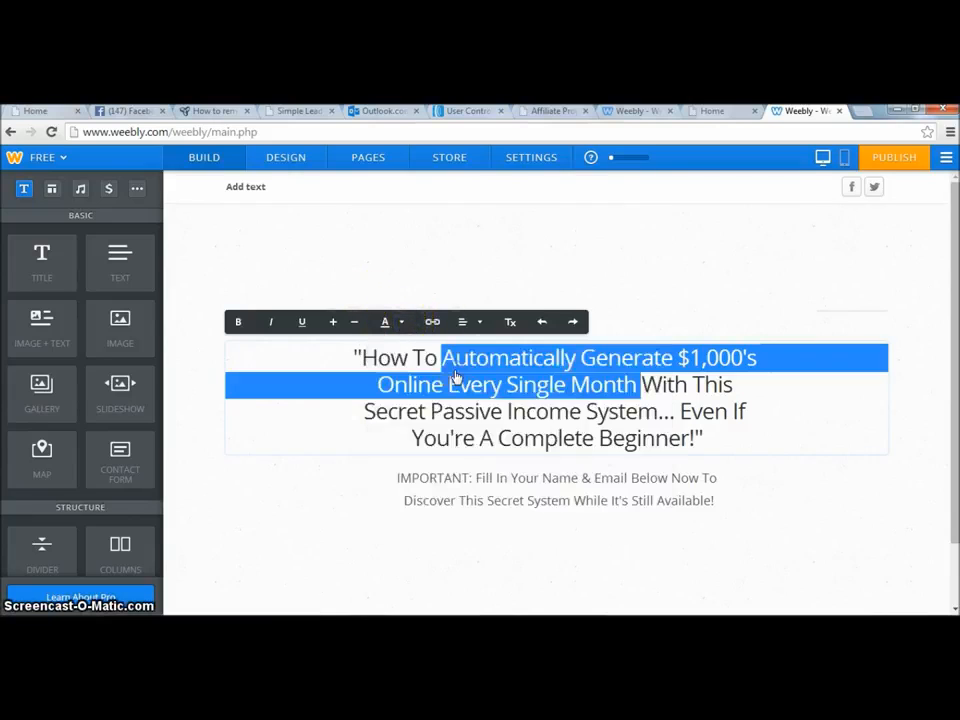
{"action": "left_click", "coordinate": [240, 321]}
{"action": "left_click", "coordinate": [293, 411]}
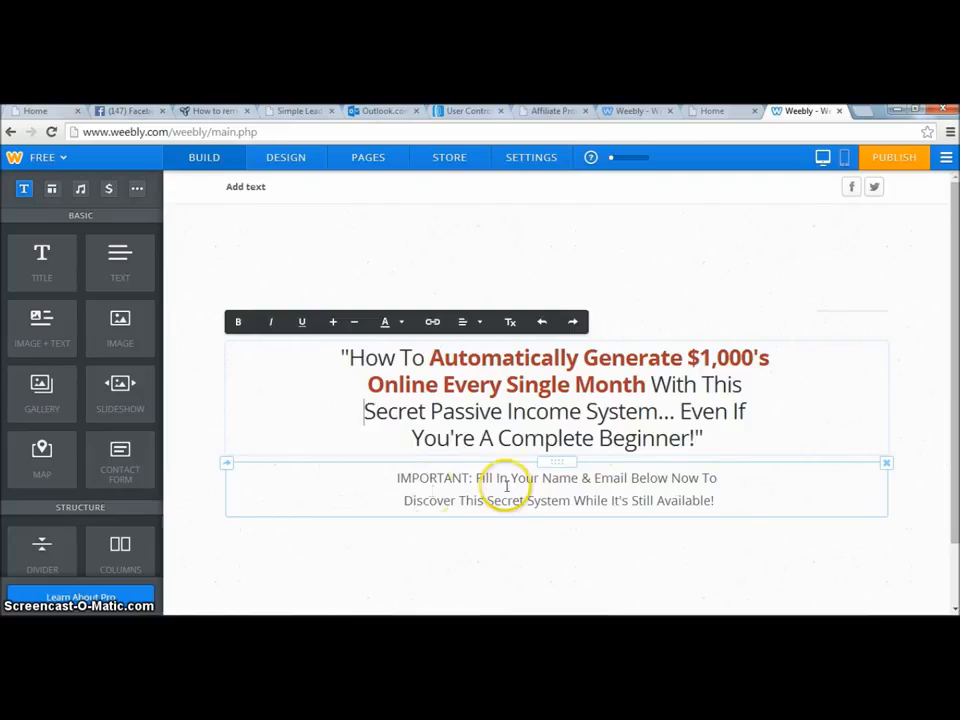
Color the word "IMPORTANT:" red and underline it.
{"action": "left_click_drag", "start_coordinate": [397, 478], "coordinate": [445, 479]}
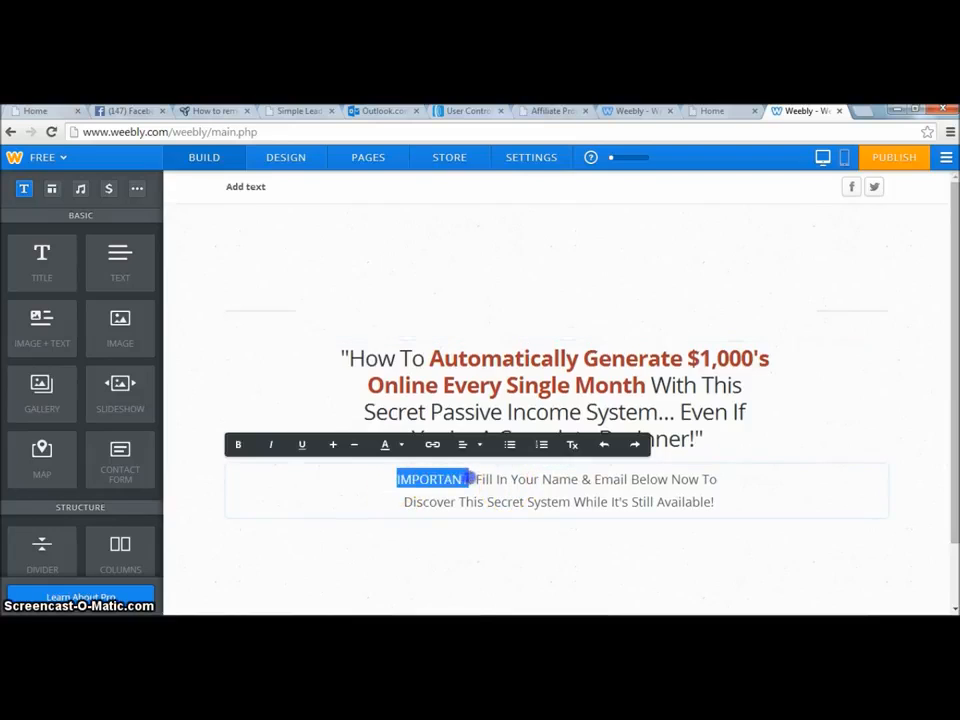
{"action": "left_click", "coordinate": [397, 452]}
{"action": "left_click", "coordinate": [398, 452]}
{"action": "left_click", "coordinate": [398, 452]}
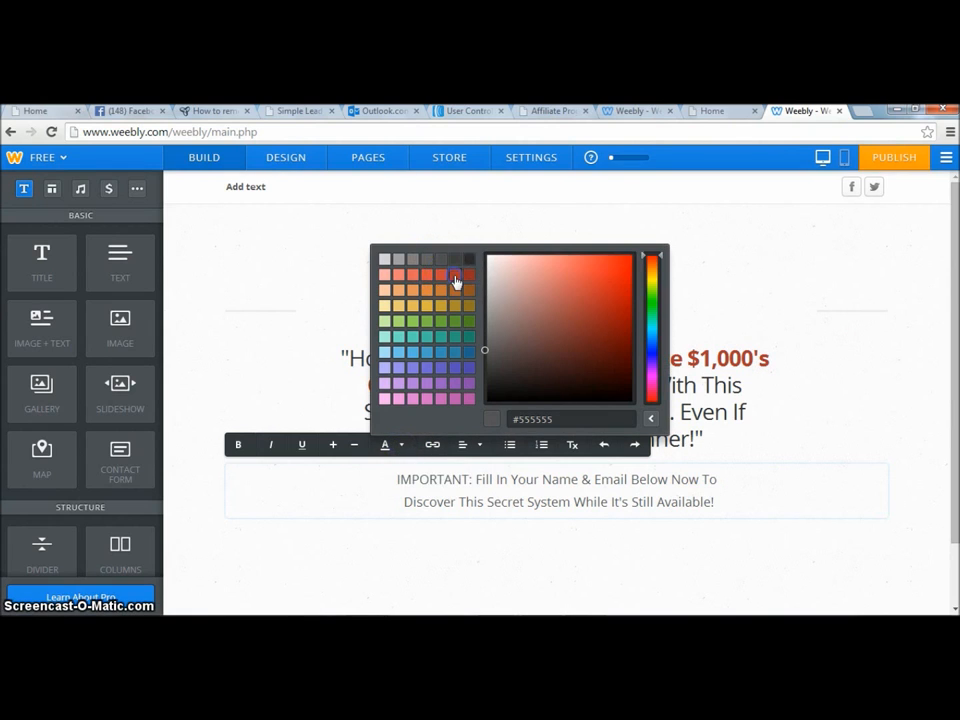
{"action": "left_click", "coordinate": [455, 280]}
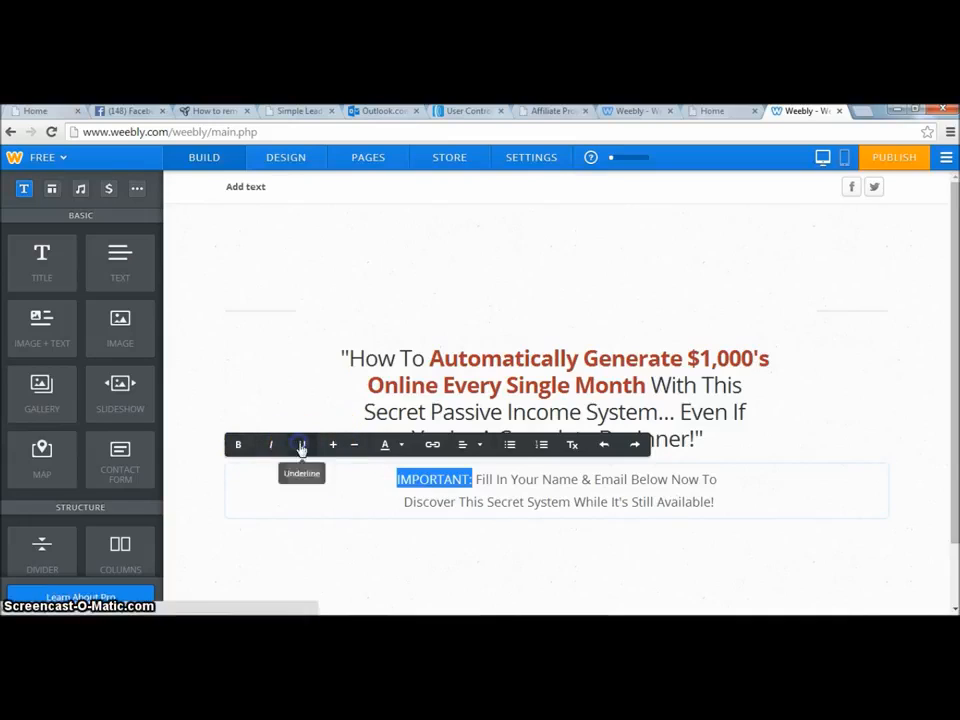
{"action": "left_click", "coordinate": [467, 551]}
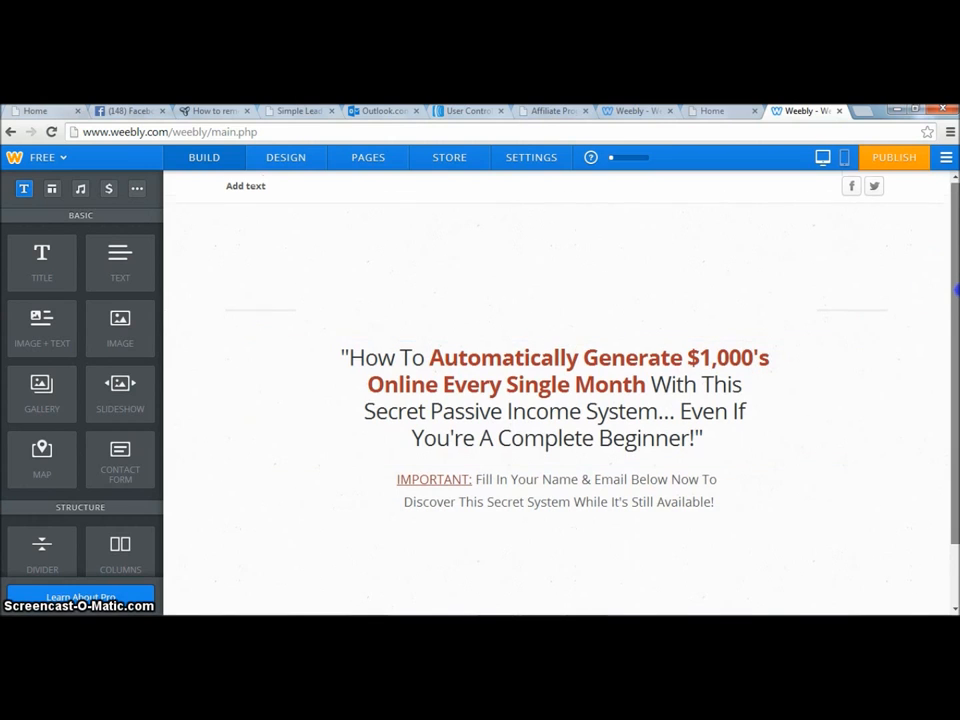
Add a Contact Form element below the IMPORTANT text.
{"action": "scroll", "coordinate": [957, 298], "scroll_direction": "down", "scroll_amount": 1}
{"action": "left_click_drag", "start_coordinate": [957, 298], "coordinate": [957, 342]}
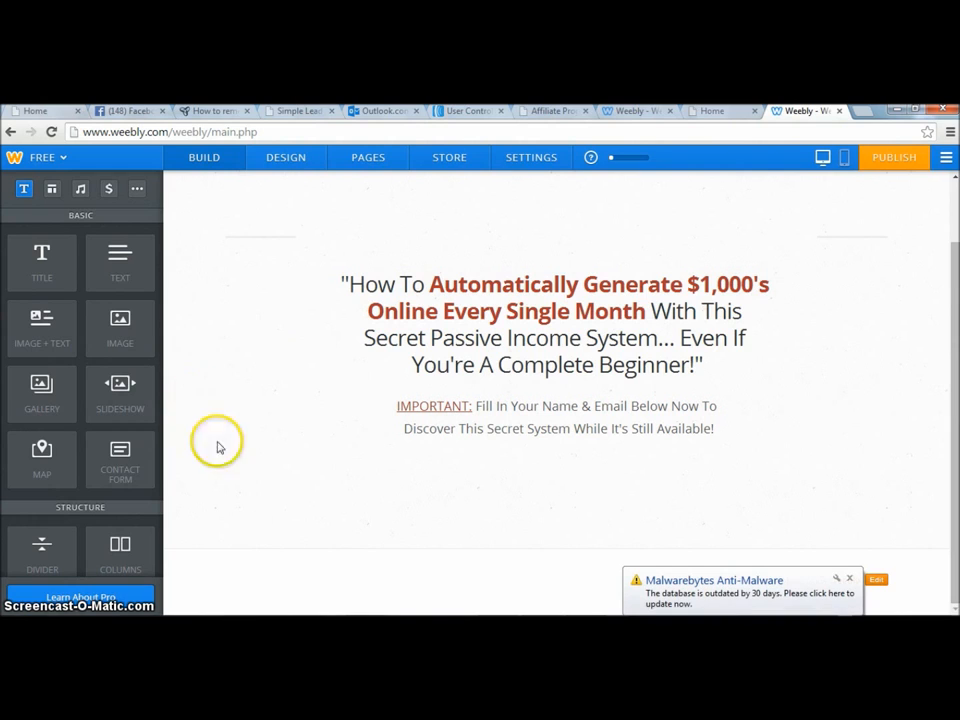
{"action": "left_click_drag", "start_coordinate": [120, 452], "coordinate": [579, 503]}
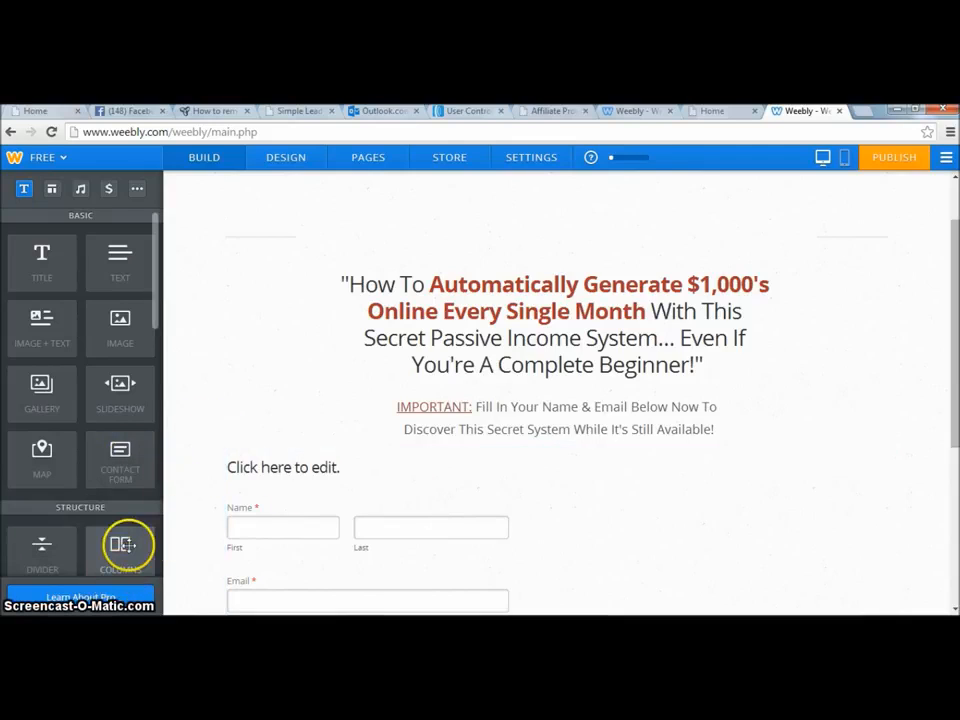
Insert a Columns element between the IMPORTANT text and the contact form.
{"action": "left_click_drag", "start_coordinate": [128, 544], "coordinate": [510, 471]}
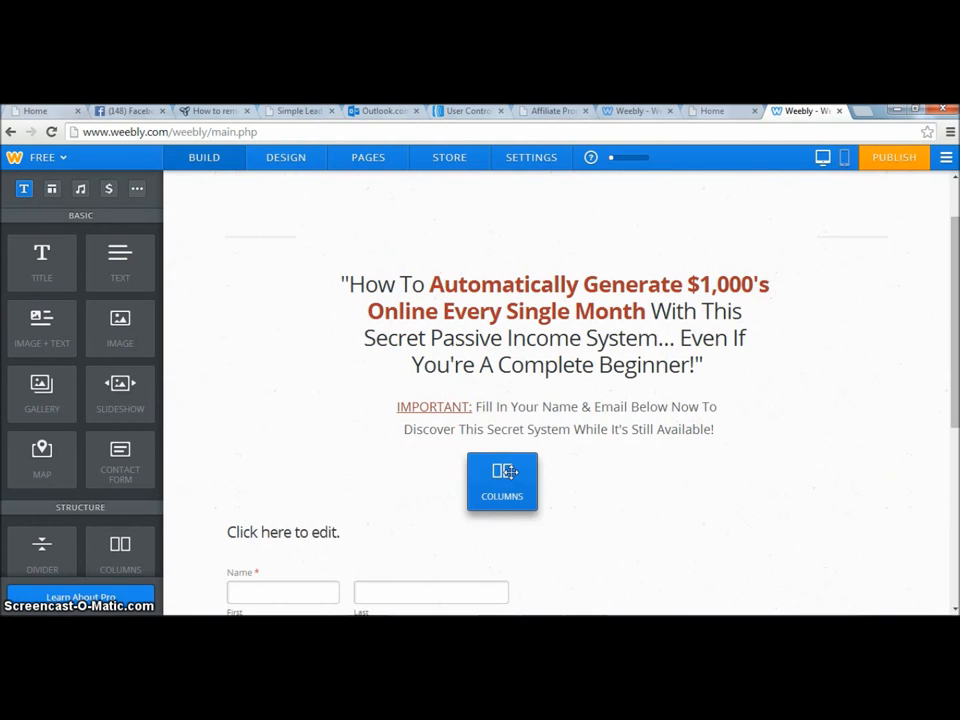
{"action": "left_click", "coordinate": [324, 429]}
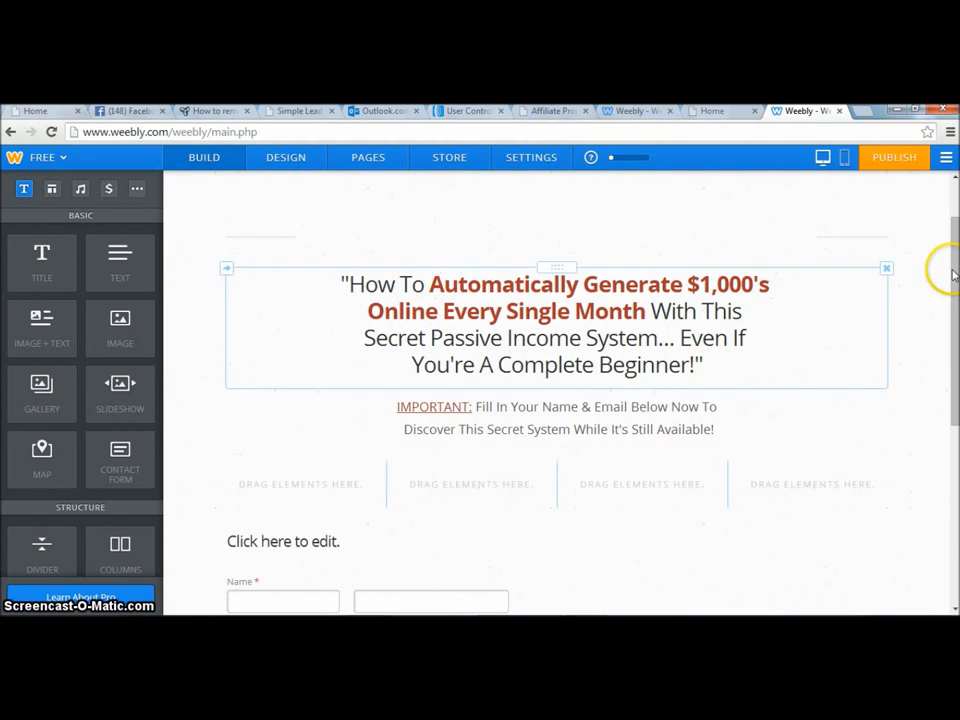
{"action": "left_click_drag", "start_coordinate": [950, 268], "coordinate": [956, 362]}
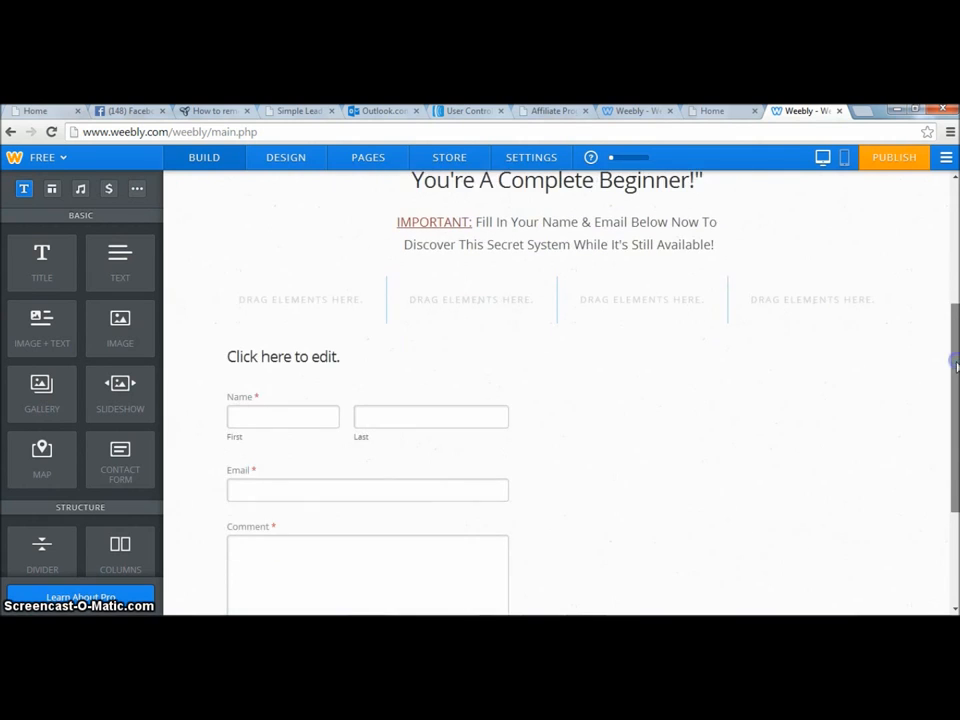
Remove the contact form's title and Comment field, then save the form.
{"action": "left_click", "coordinate": [527, 356]}
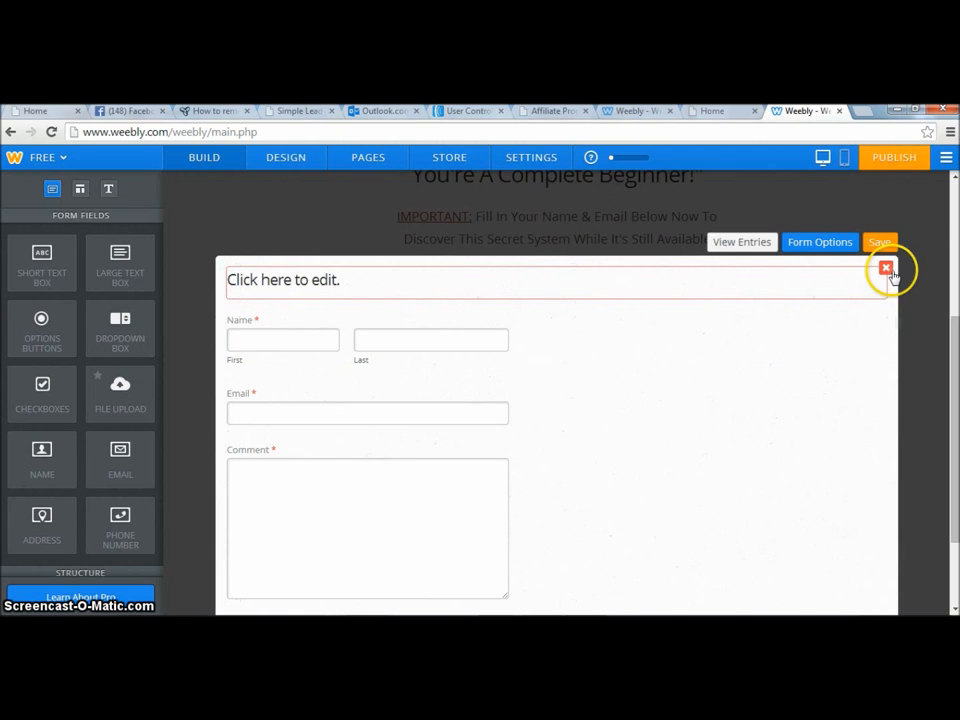
{"action": "left_click", "coordinate": [886, 270]}
{"action": "left_click", "coordinate": [854, 226]}
{"action": "left_click", "coordinate": [771, 467]}
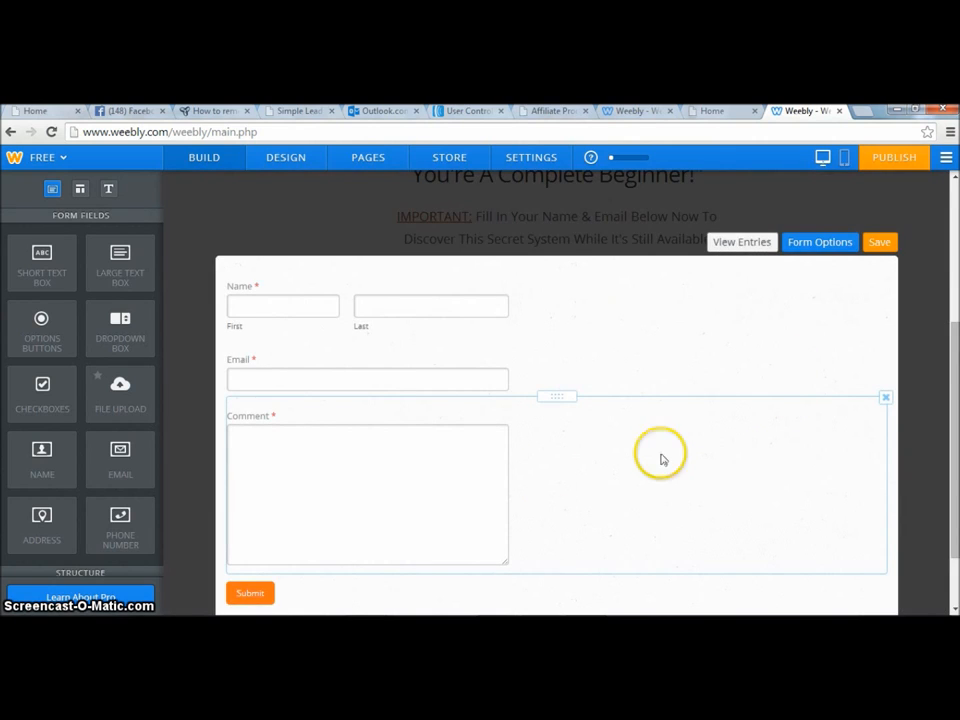
{"action": "left_click", "coordinate": [886, 399]}
{"action": "left_click", "coordinate": [866, 364]}
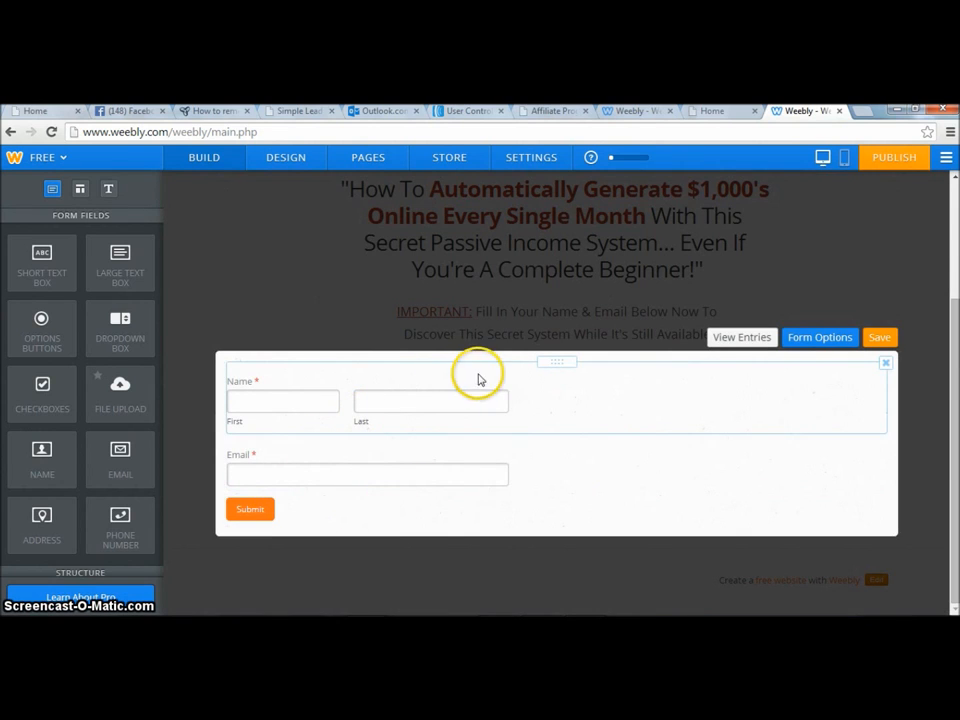
{"action": "left_click", "coordinate": [880, 340]}
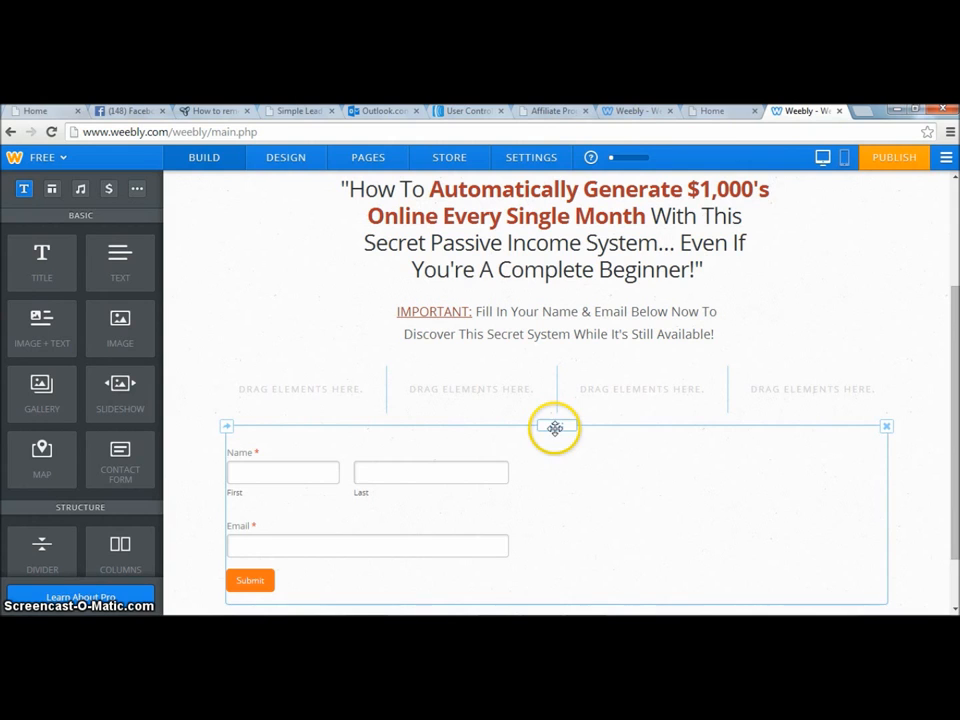
Move the contact form into the third of the four columns.
{"action": "left_click_drag", "start_coordinate": [555, 426], "coordinate": [909, 360]}
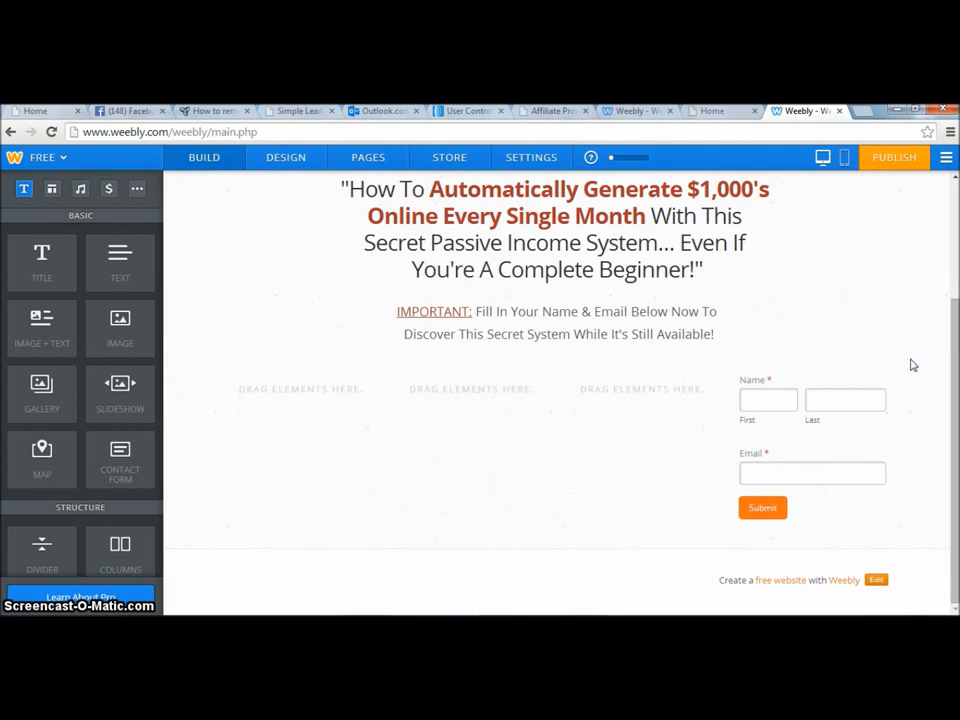
{"action": "left_click_drag", "start_coordinate": [813, 354], "coordinate": [634, 371]}
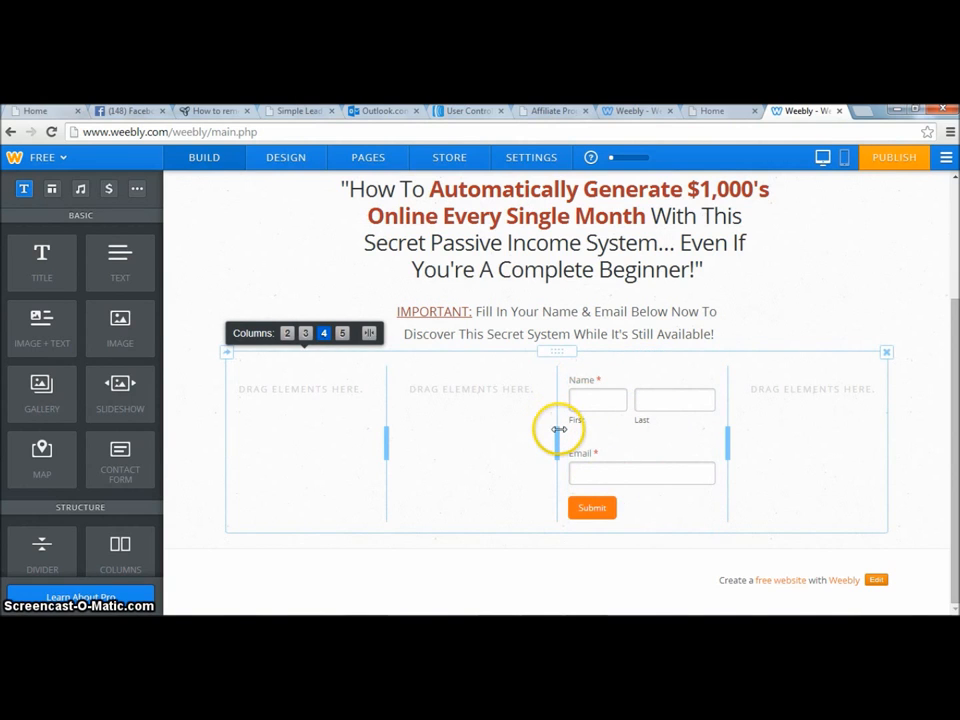
Center the form's submit button, set its text to "Get Info Now!", and save the form.
{"action": "left_click", "coordinate": [593, 514]}
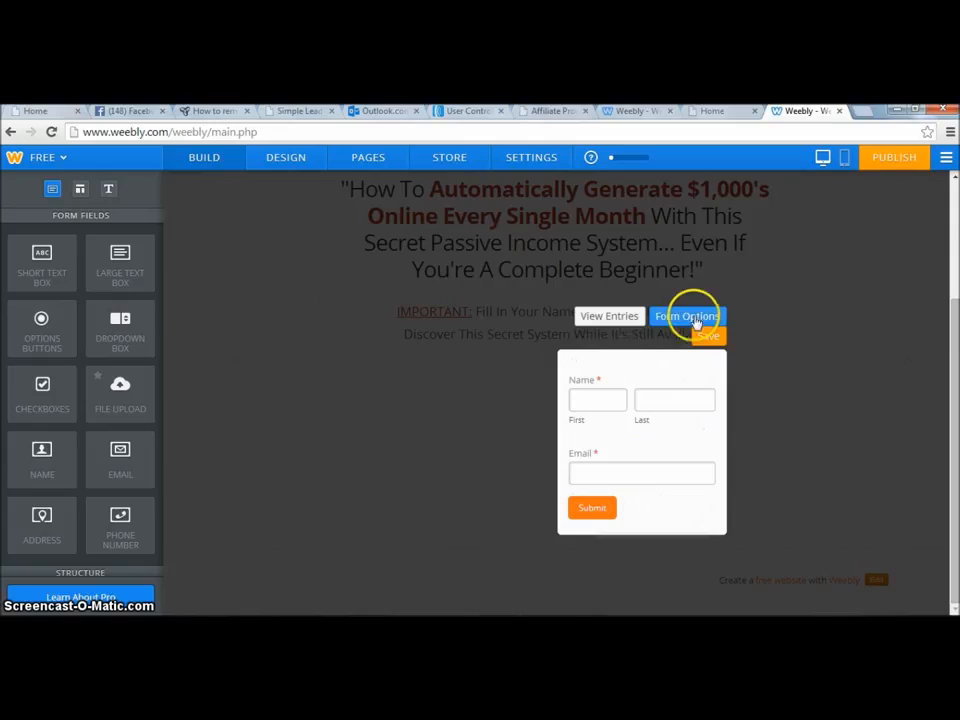
{"action": "left_click", "coordinate": [704, 318]}
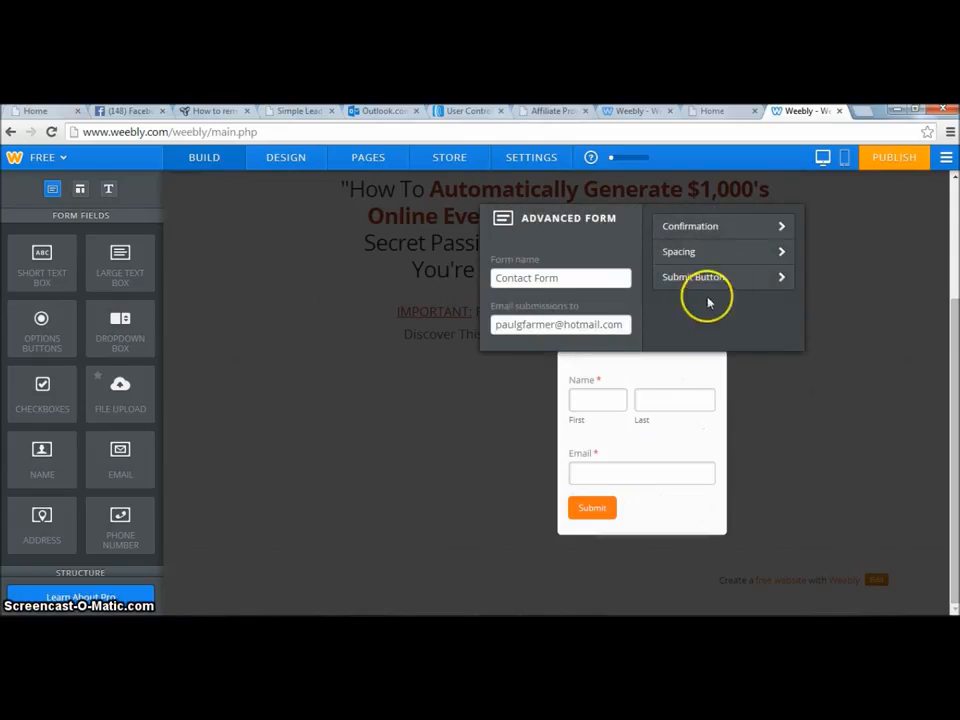
{"action": "left_click", "coordinate": [757, 277]}
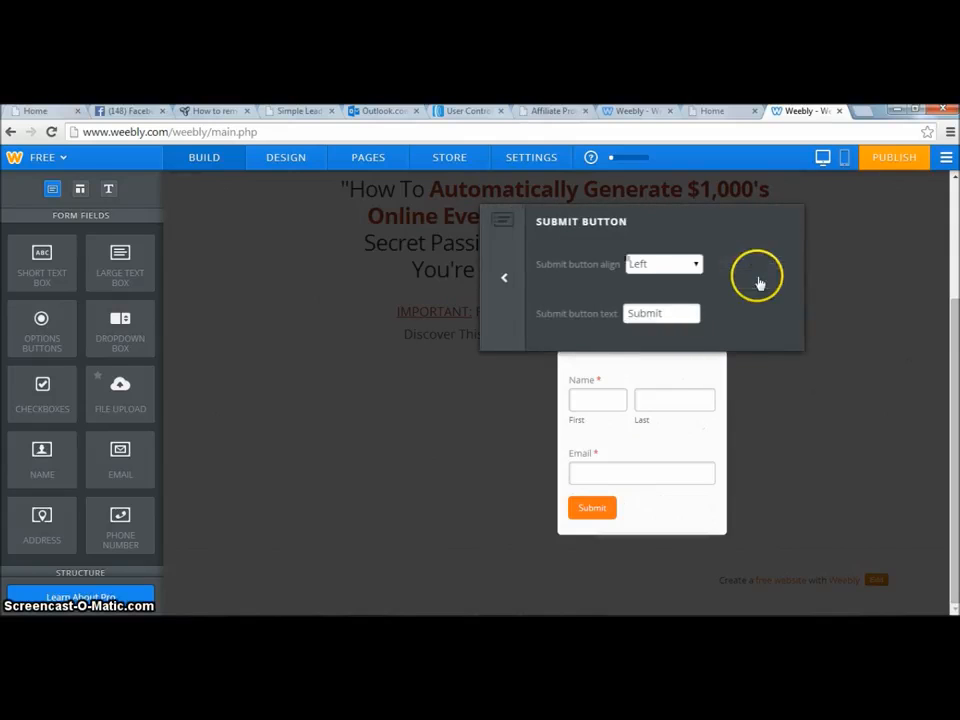
{"action": "left_click", "coordinate": [689, 265]}
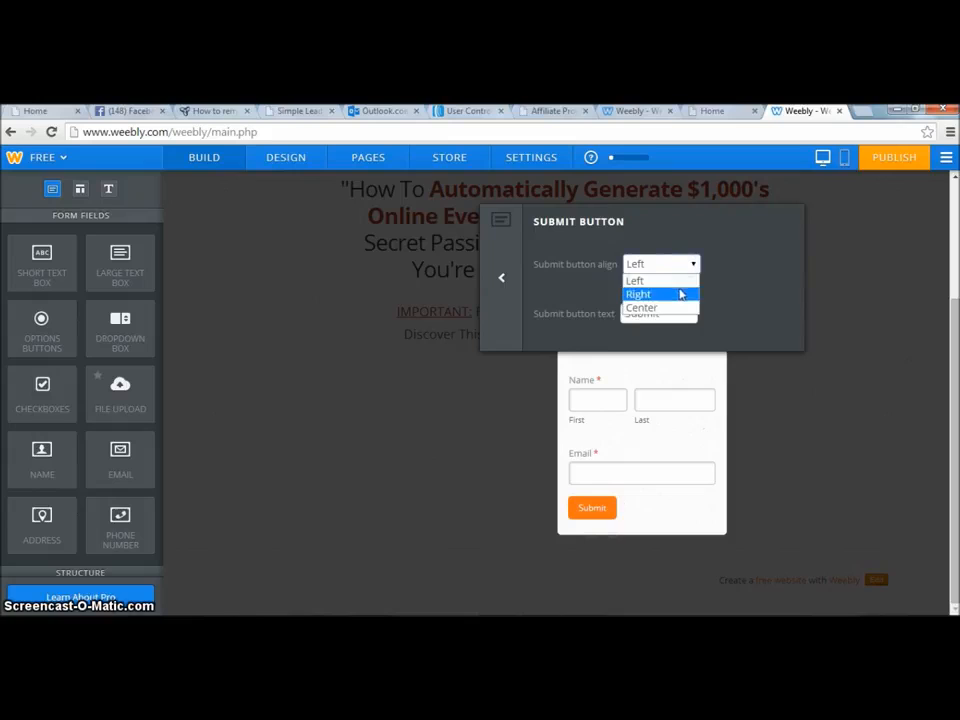
{"action": "left_click", "coordinate": [675, 309]}
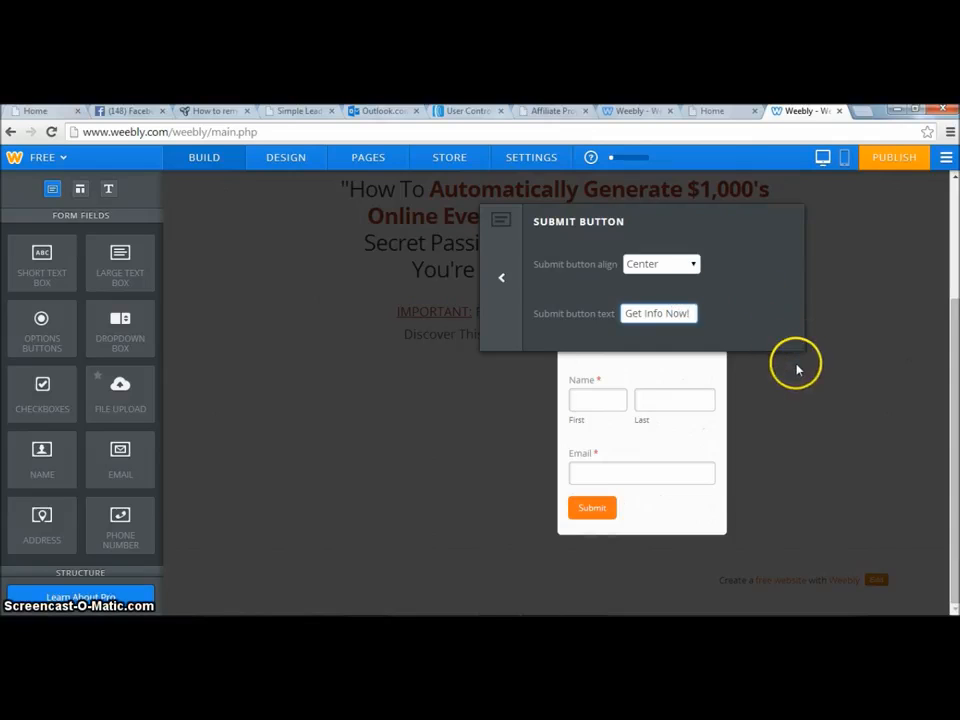
{"action": "left_click", "coordinate": [838, 351]}
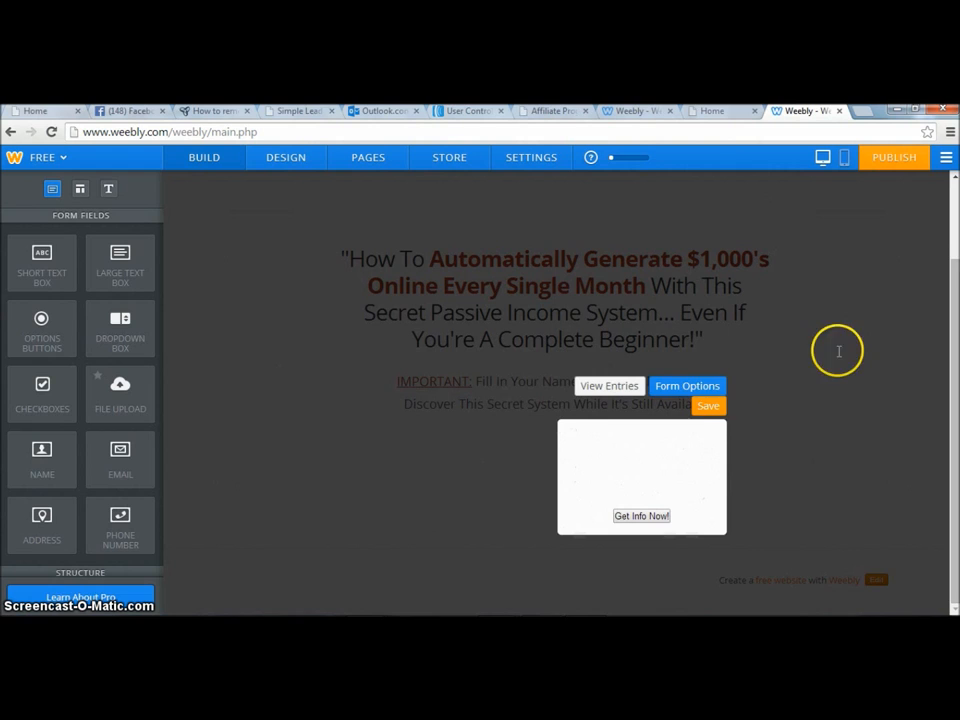
{"action": "left_click", "coordinate": [710, 407]}
Resize the column dividers so the form's column is wider and centred between the empty columns.
{"action": "left_click", "coordinate": [557, 476]}
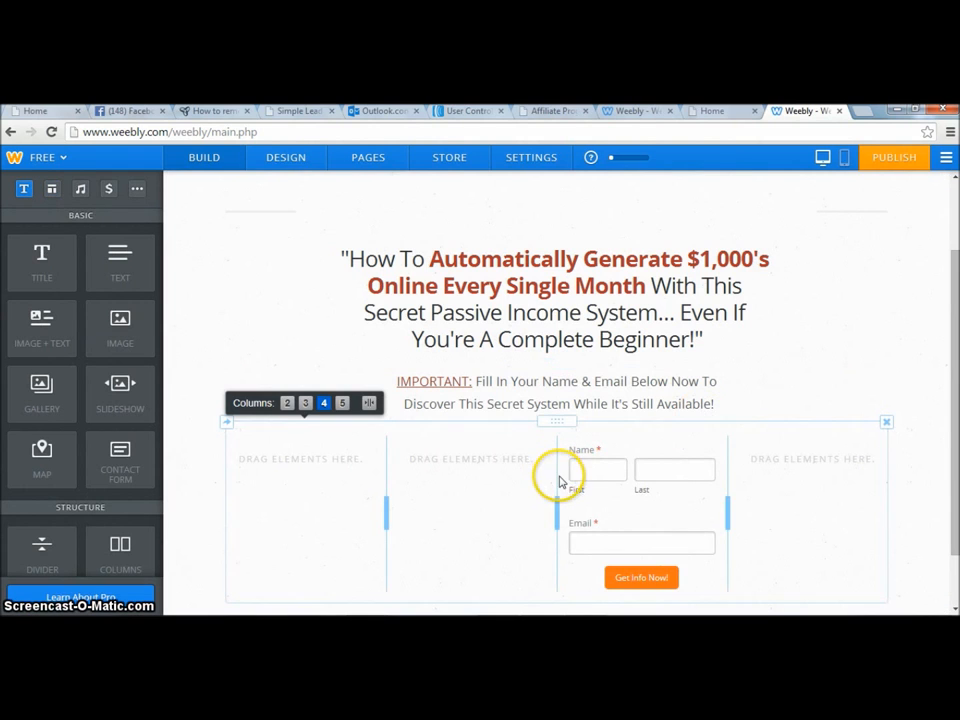
{"action": "left_click_drag", "start_coordinate": [556, 517], "coordinate": [359, 509]}
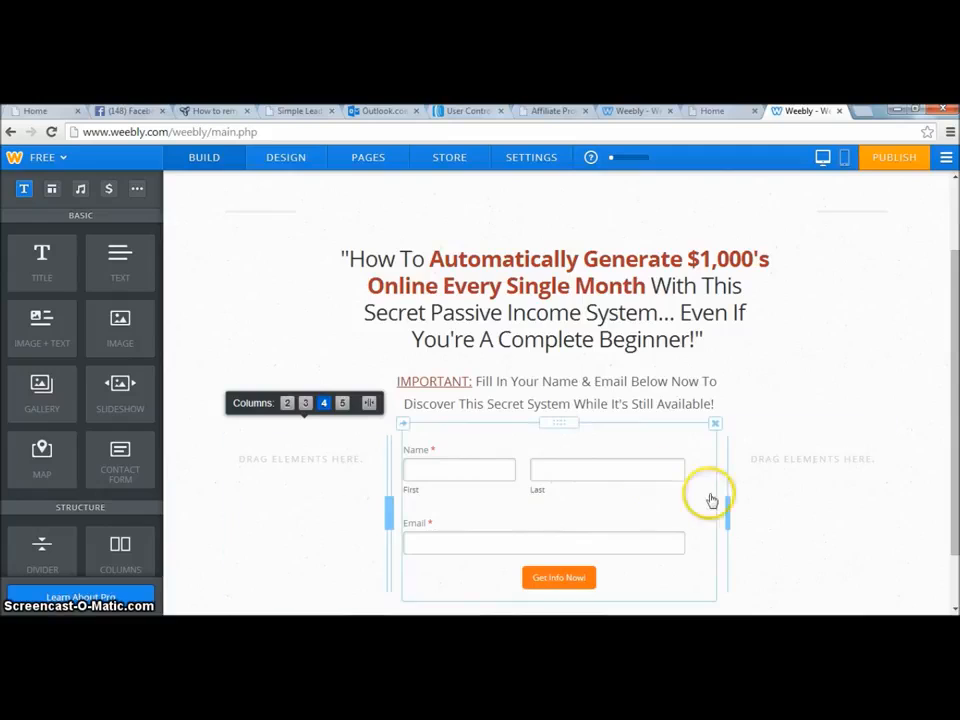
{"action": "left_click_drag", "start_coordinate": [726, 507], "coordinate": [691, 508]}
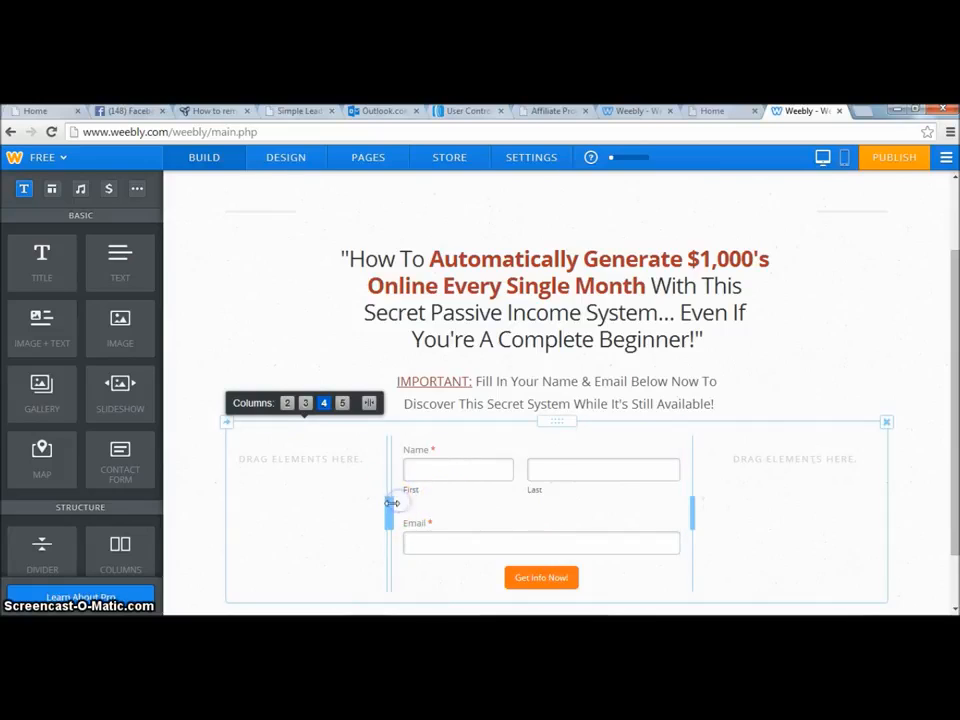
{"action": "left_click_drag", "start_coordinate": [394, 506], "coordinate": [401, 505]}
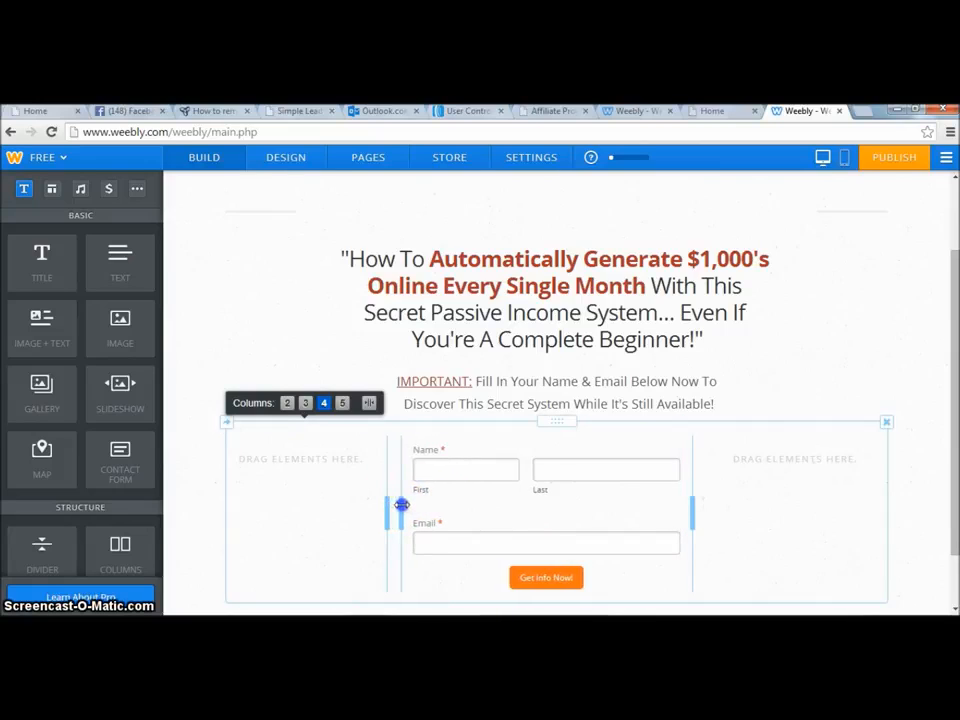
{"action": "left_click_drag", "start_coordinate": [692, 505], "coordinate": [706, 499]}
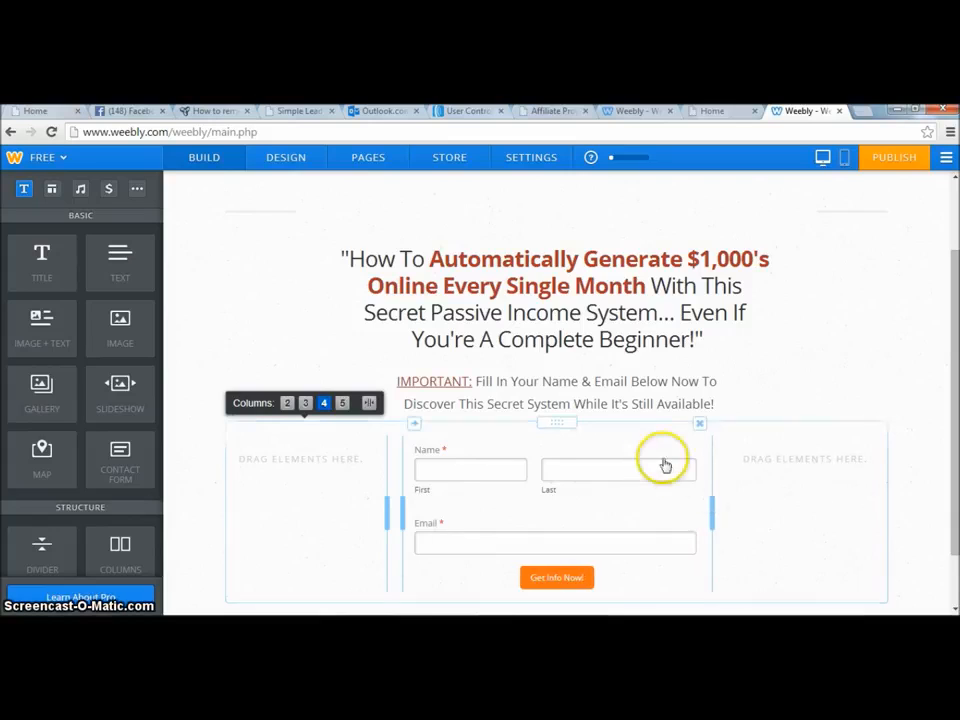
{"action": "left_click", "coordinate": [546, 251]}
{"action": "left_click", "coordinate": [561, 460]}
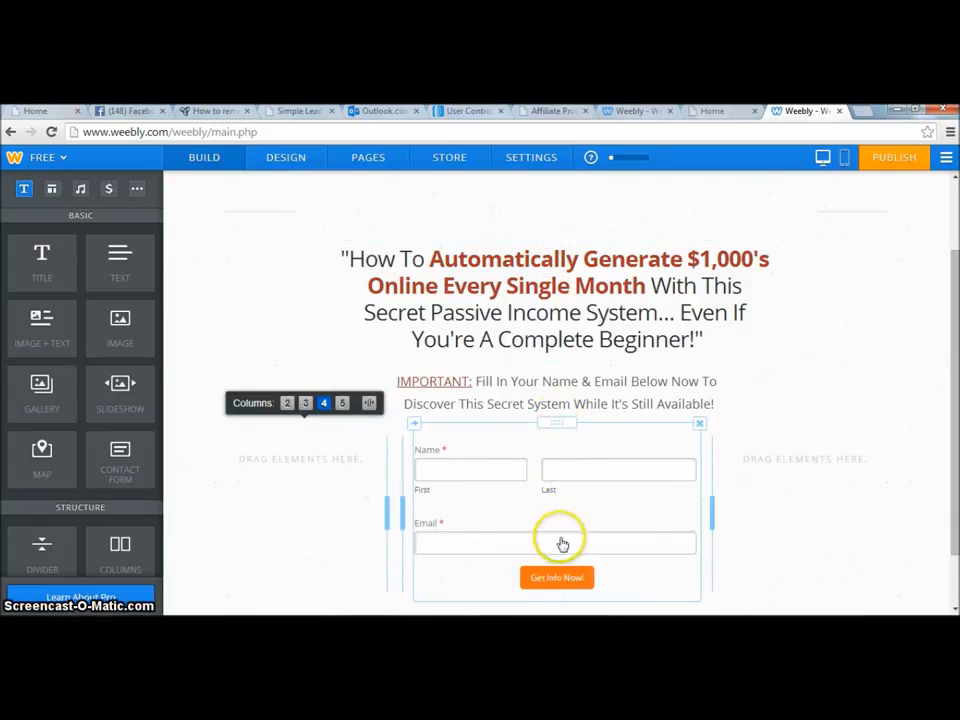
{"action": "left_click", "coordinate": [399, 508]}
{"action": "left_click_drag", "start_coordinate": [401, 506], "coordinate": [399, 506]}
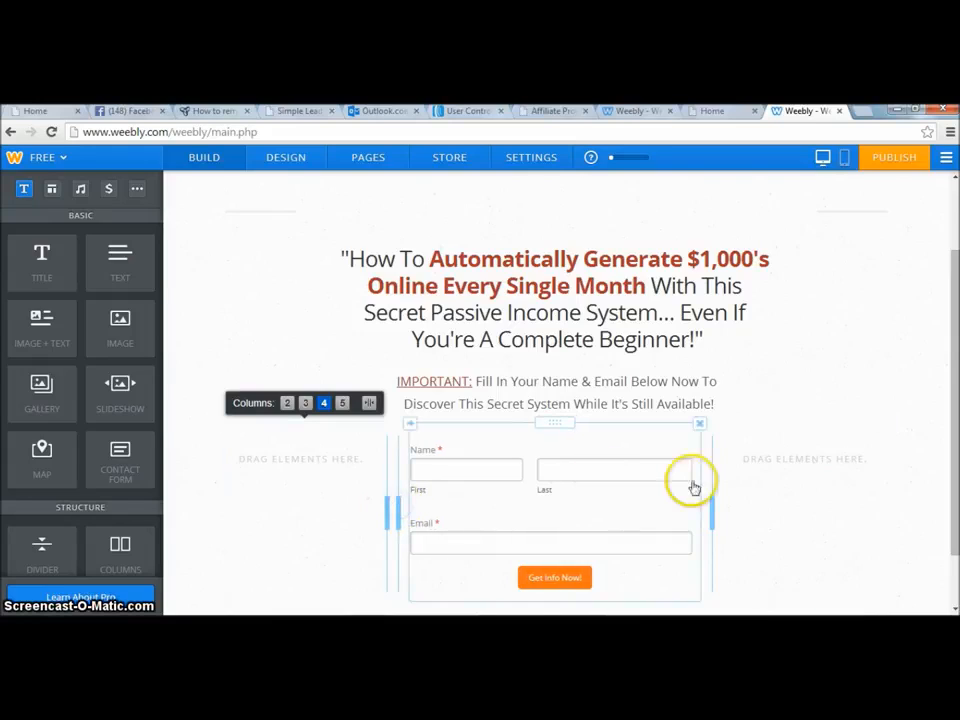
{"action": "left_click_drag", "start_coordinate": [712, 501], "coordinate": [716, 499]}
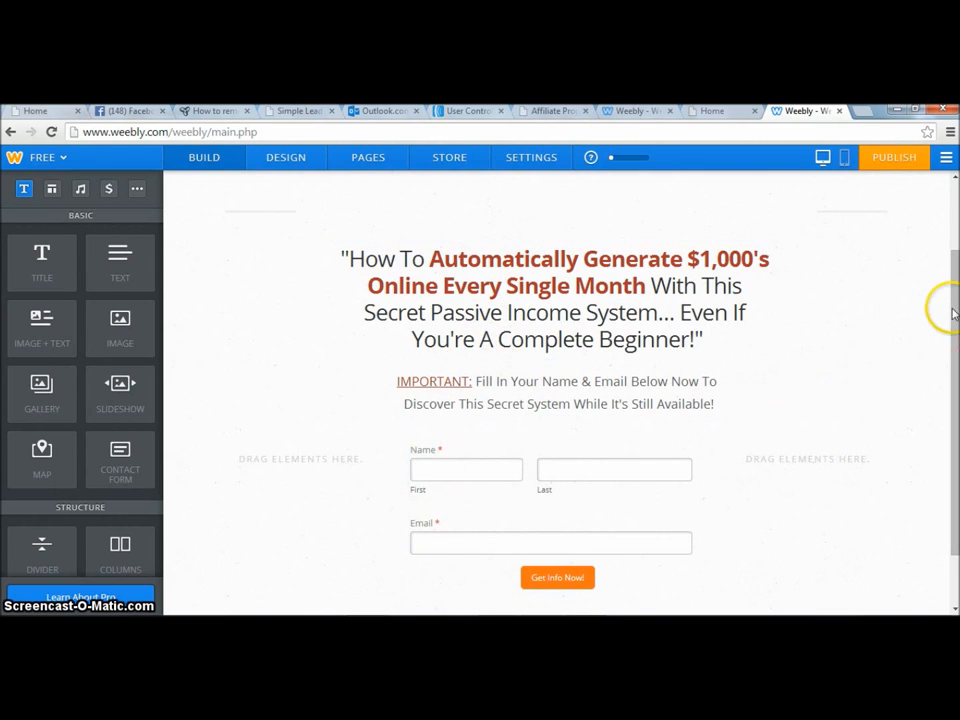
Switch the form's confirmation from text to a link and open the confirmation link settings.
{"action": "left_click_drag", "start_coordinate": [953, 314], "coordinate": [956, 347]}
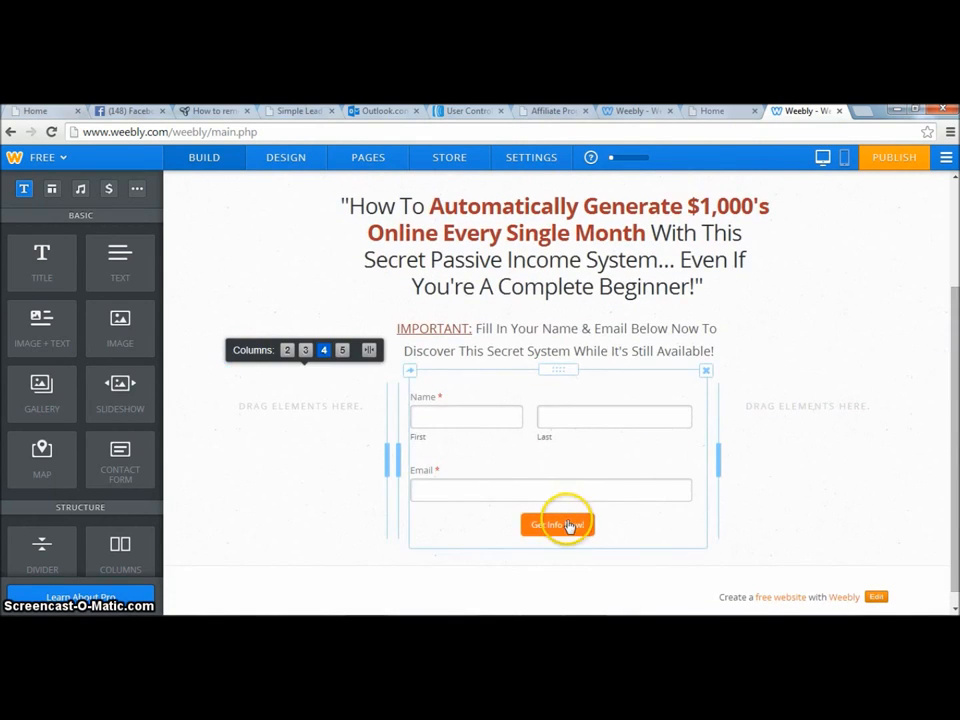
{"action": "left_click", "coordinate": [568, 526]}
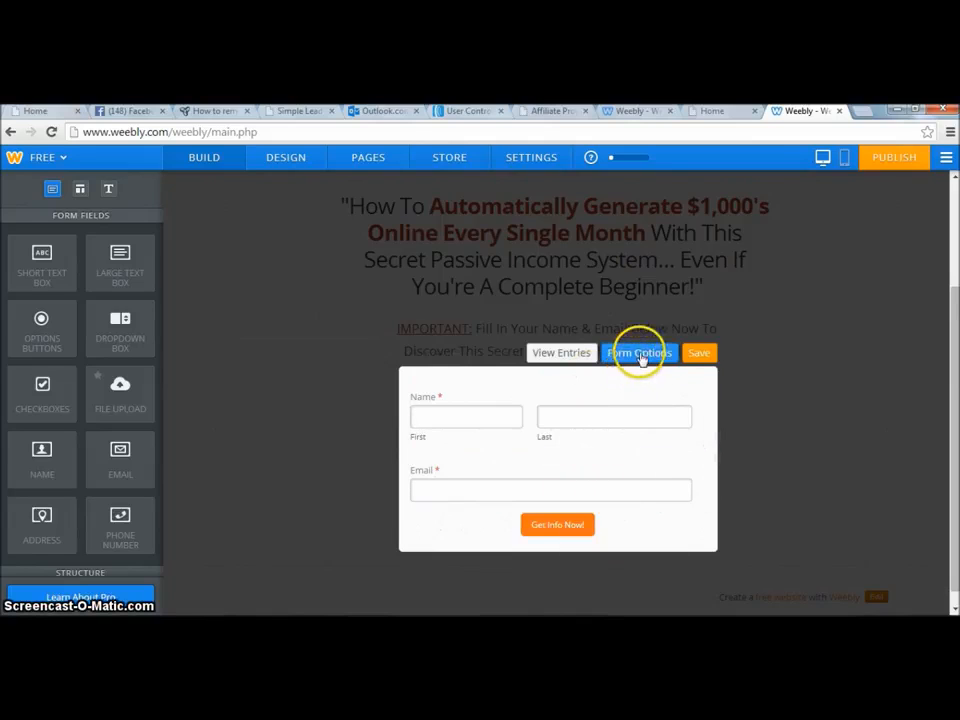
{"action": "left_click", "coordinate": [640, 354]}
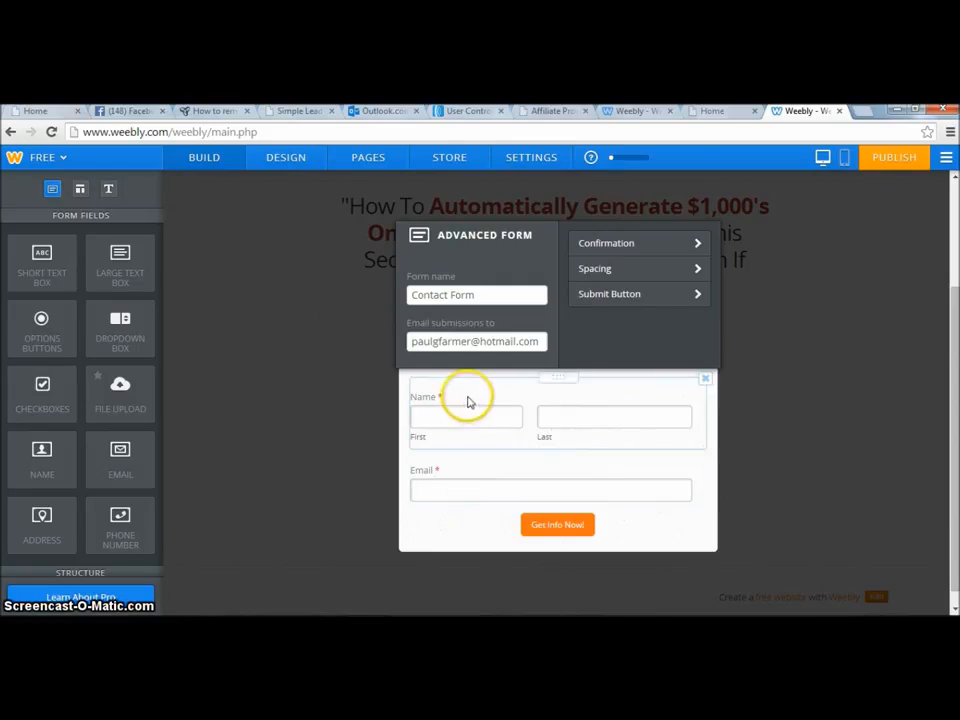
{"action": "left_click", "coordinate": [628, 248]}
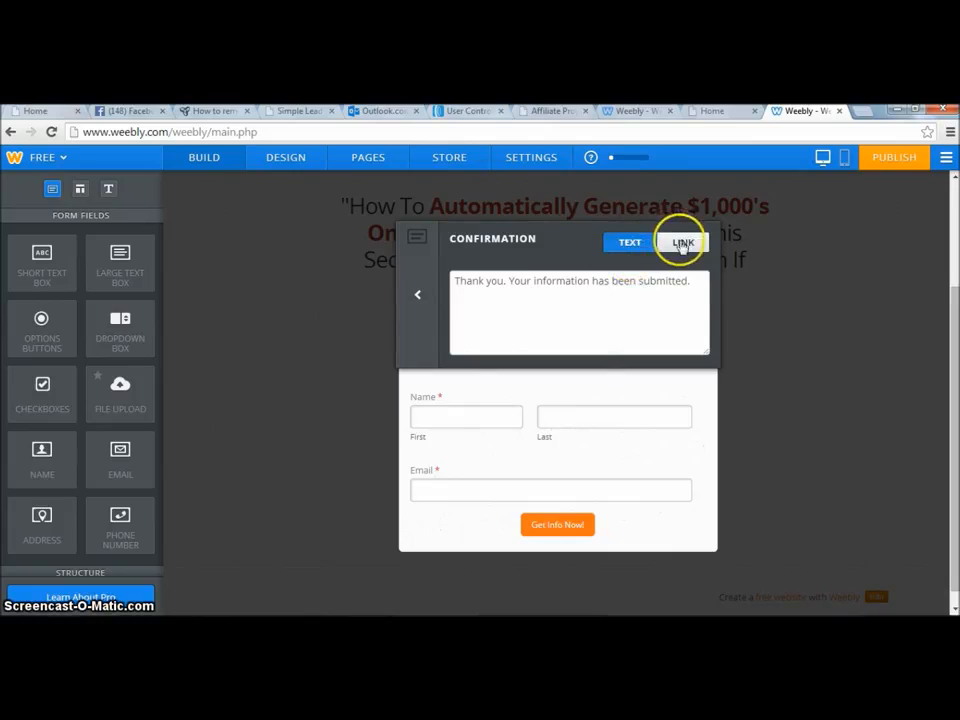
{"action": "left_click", "coordinate": [680, 244]}
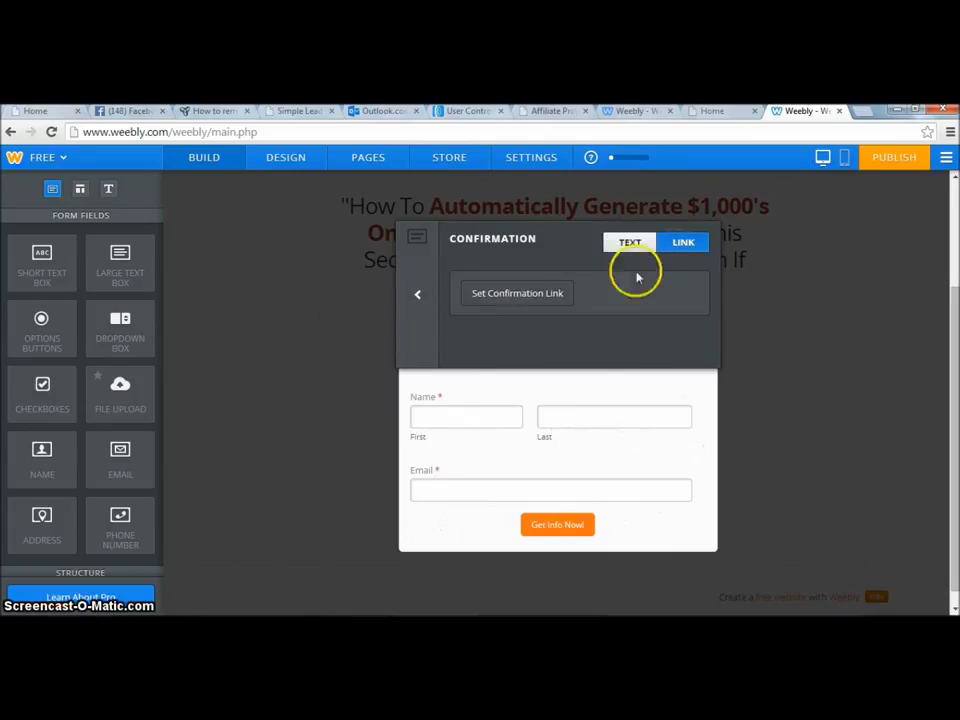
{"action": "left_click", "coordinate": [507, 296]}
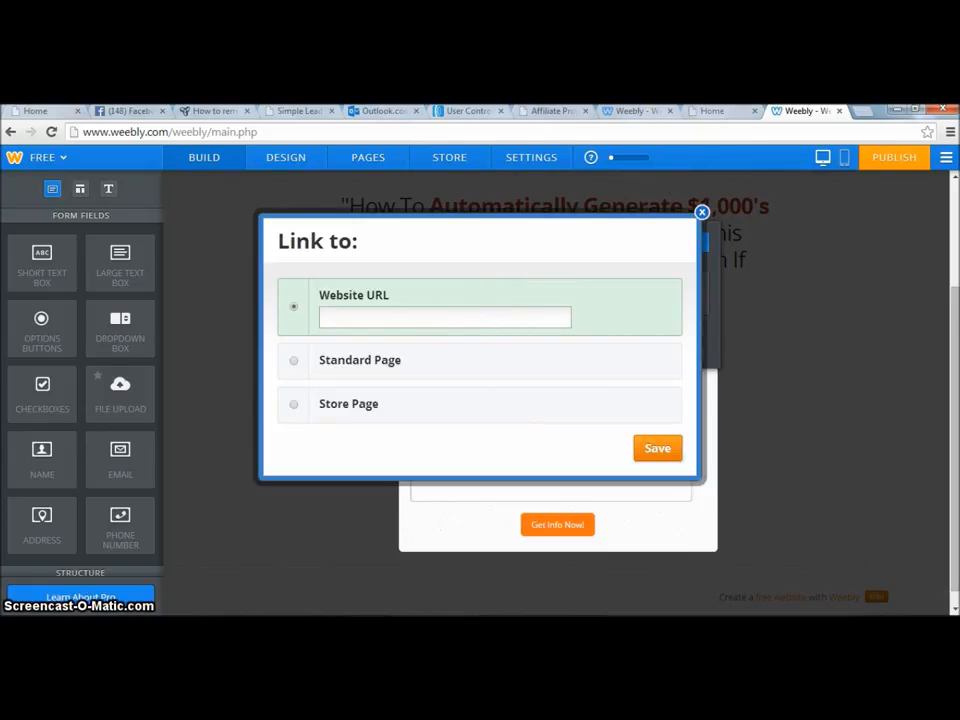
Copy the affiliate link from the affiliate program page in the other browser tab and return to the editor.
{"action": "left_click", "coordinate": [539, 111]}
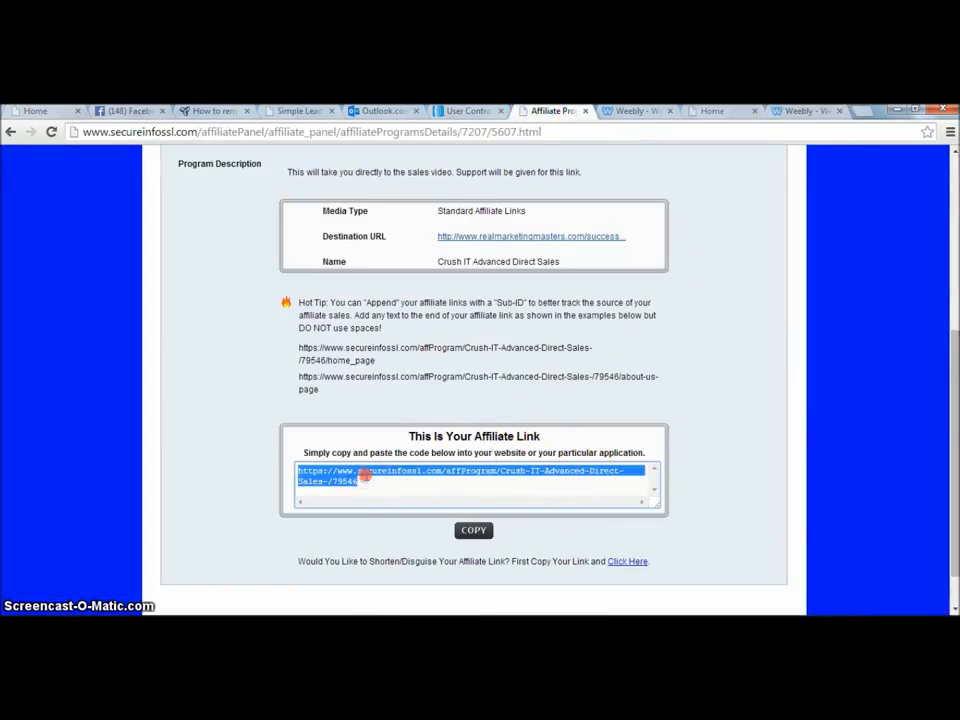
{"action": "right_click", "coordinate": [364, 477]}
{"action": "left_click", "coordinate": [401, 295]}
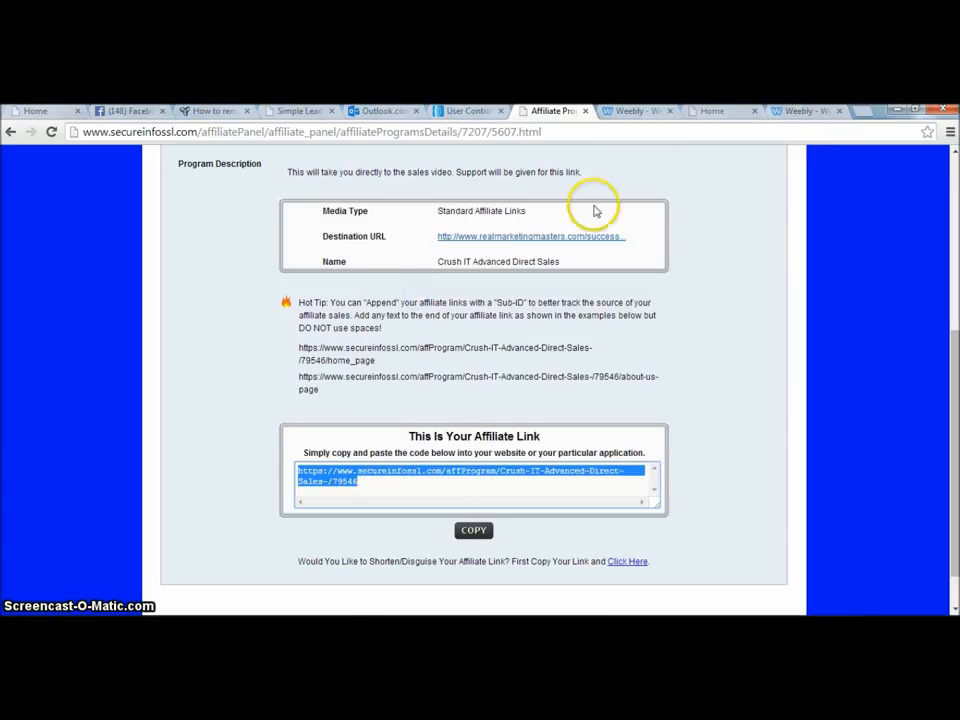
{"action": "left_click", "coordinate": [801, 114]}
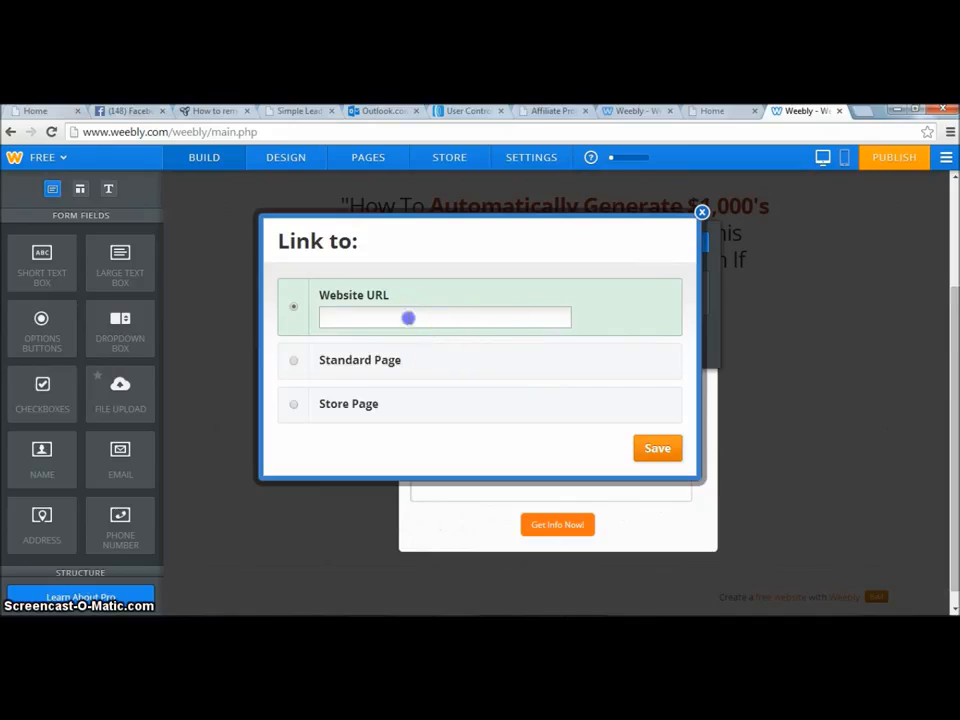
Paste the affiliate link as the confirmation Website URL, save the link, and save the form.
{"action": "key", "text": "ctrl+v"}
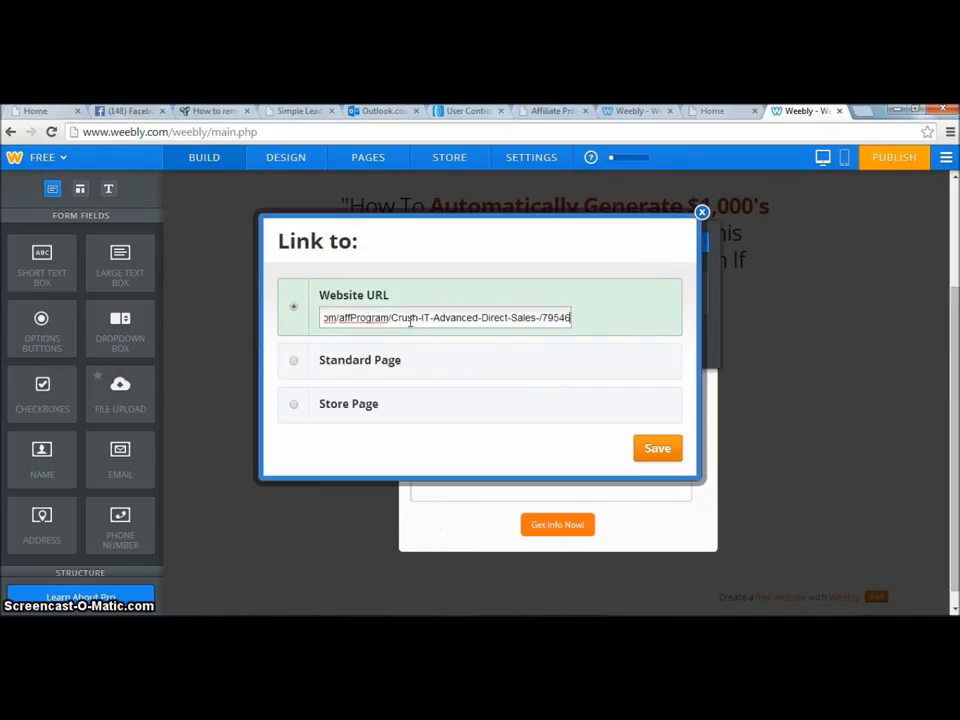
{"action": "left_click", "coordinate": [650, 451]}
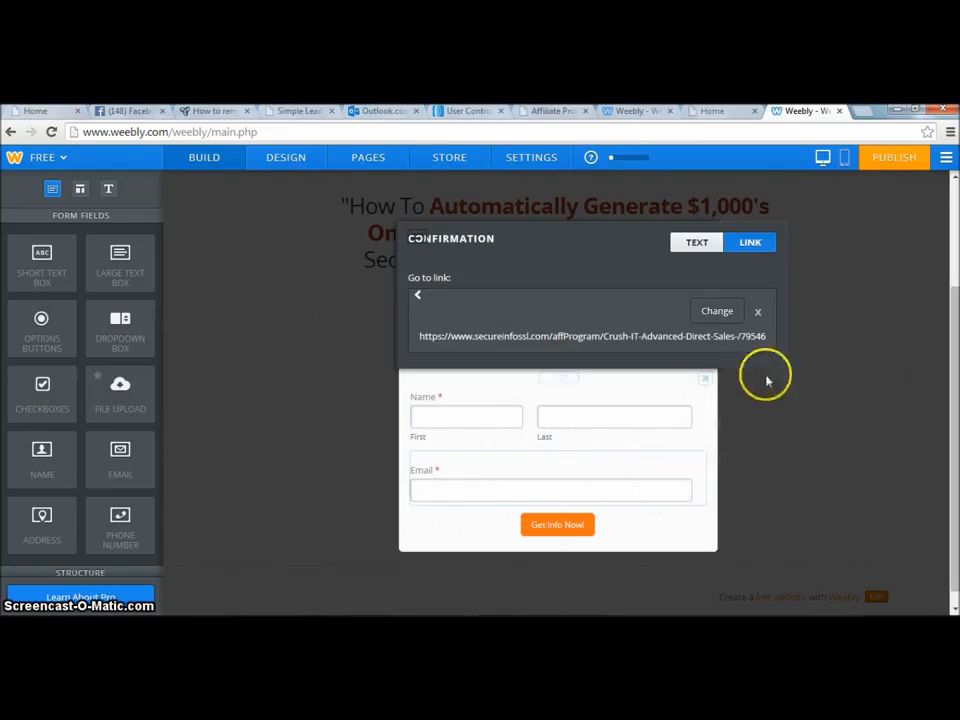
{"action": "left_click", "coordinate": [801, 399]}
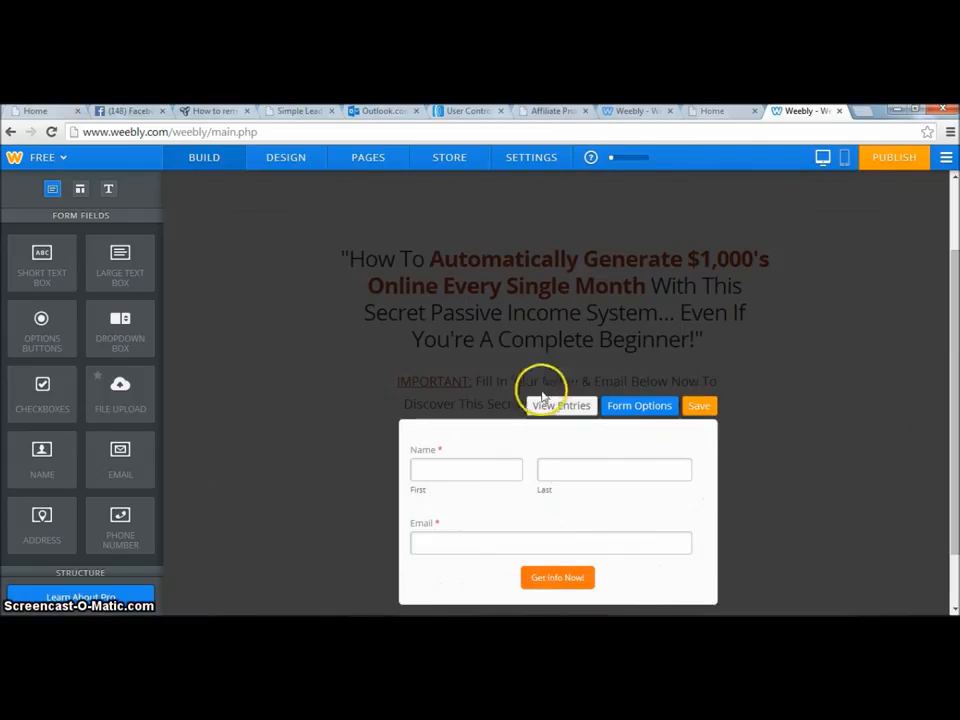
{"action": "left_click", "coordinate": [699, 406]}
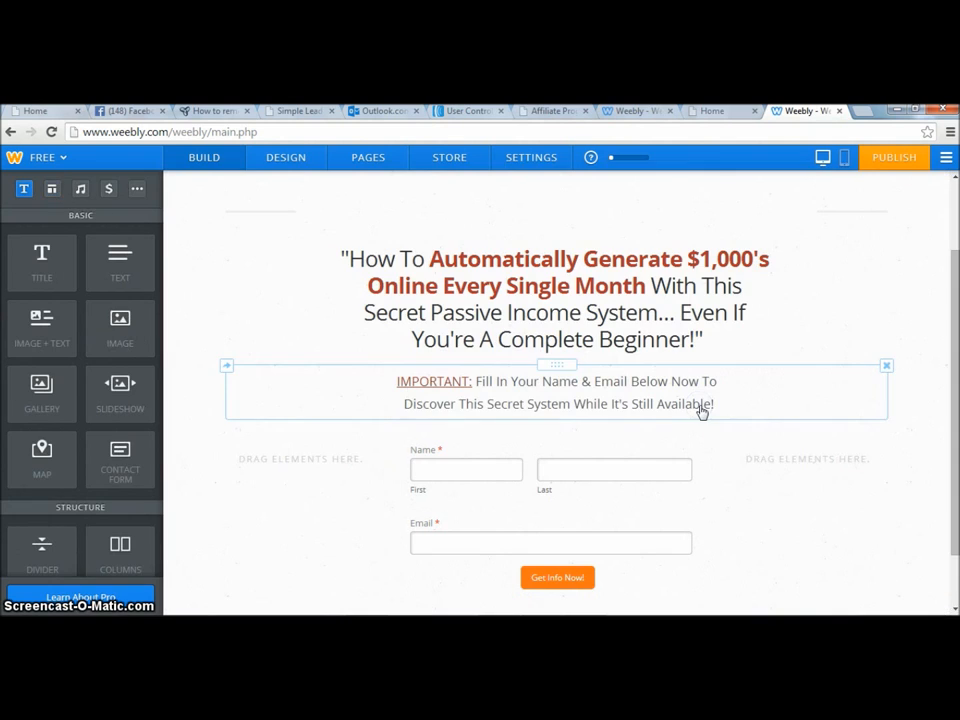
Publish the site on the makeyourmoneyfast.weebly.com subdomain and categorize it as a Business website.
{"action": "left_click", "coordinate": [887, 163]}
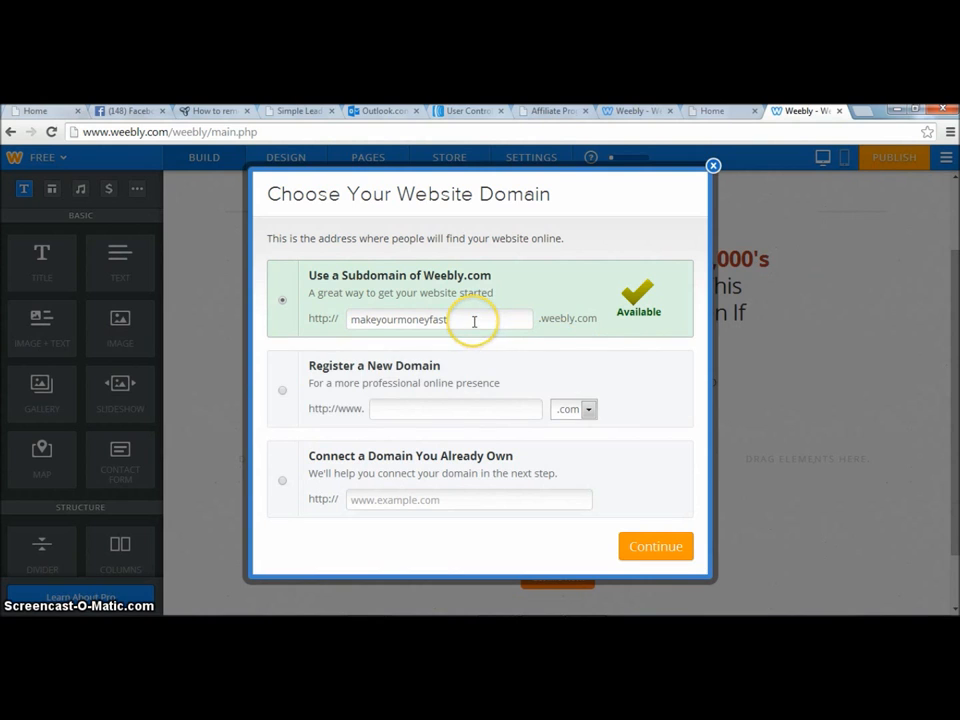
{"action": "left_click", "coordinate": [656, 546]}
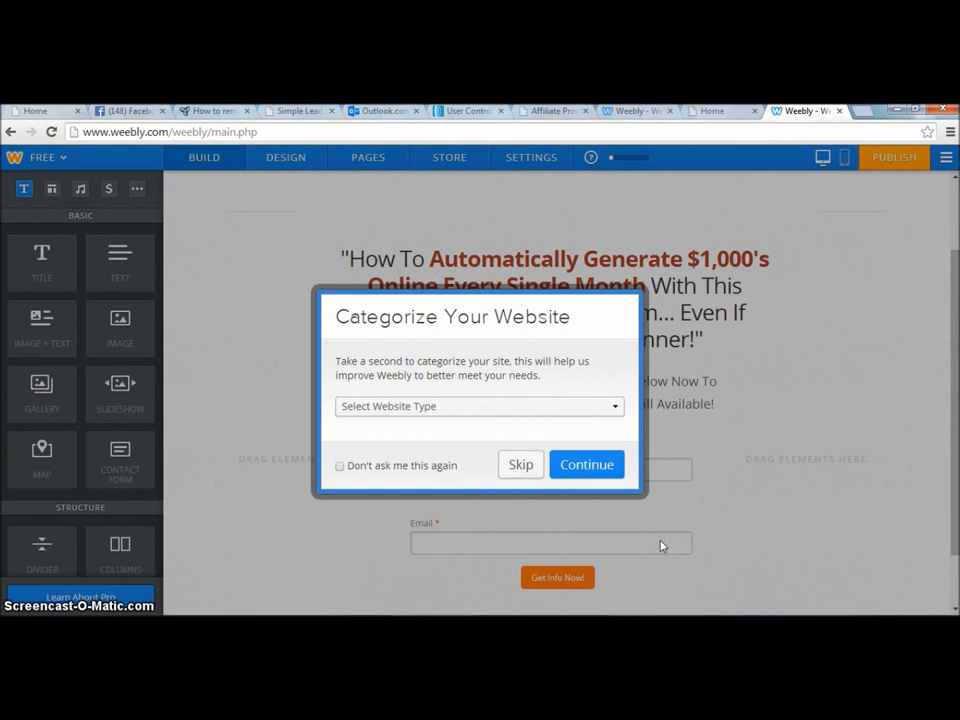
{"action": "left_click", "coordinate": [612, 408]}
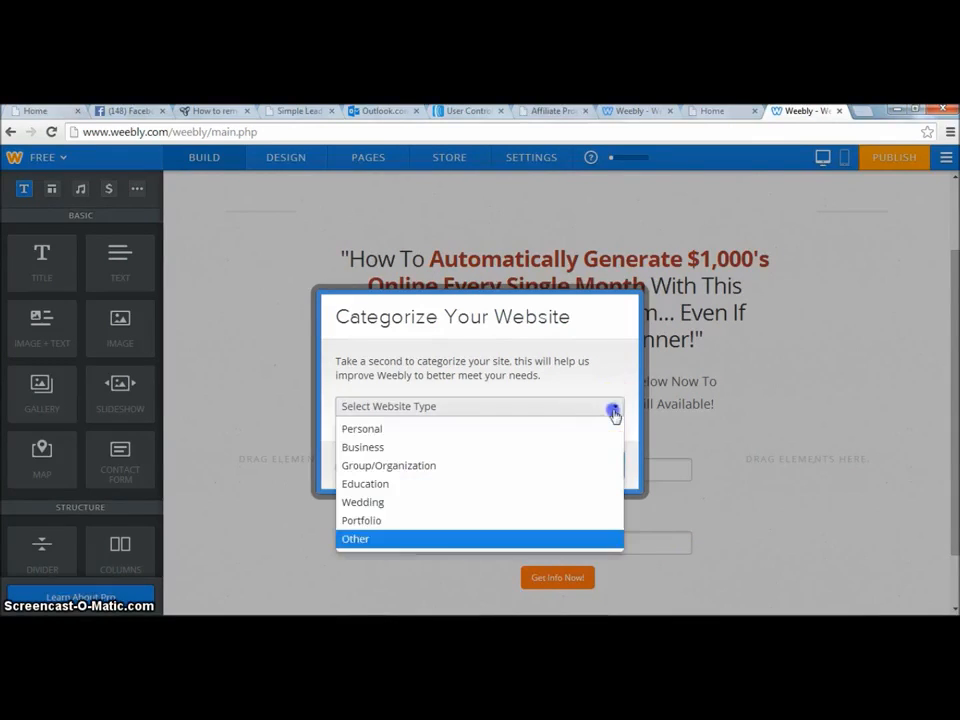
{"action": "left_click", "coordinate": [540, 449]}
{"action": "left_click", "coordinate": [606, 465]}
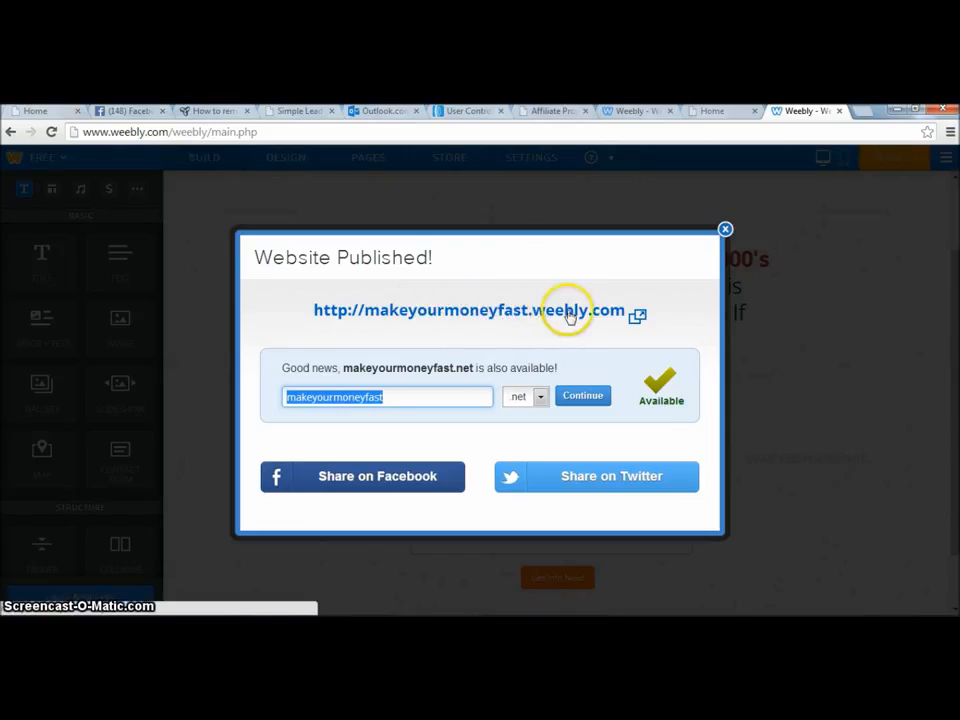
Open the published site and submit a test opt-in with a first name, last name and e-mail address.
{"action": "left_click", "coordinate": [509, 314]}
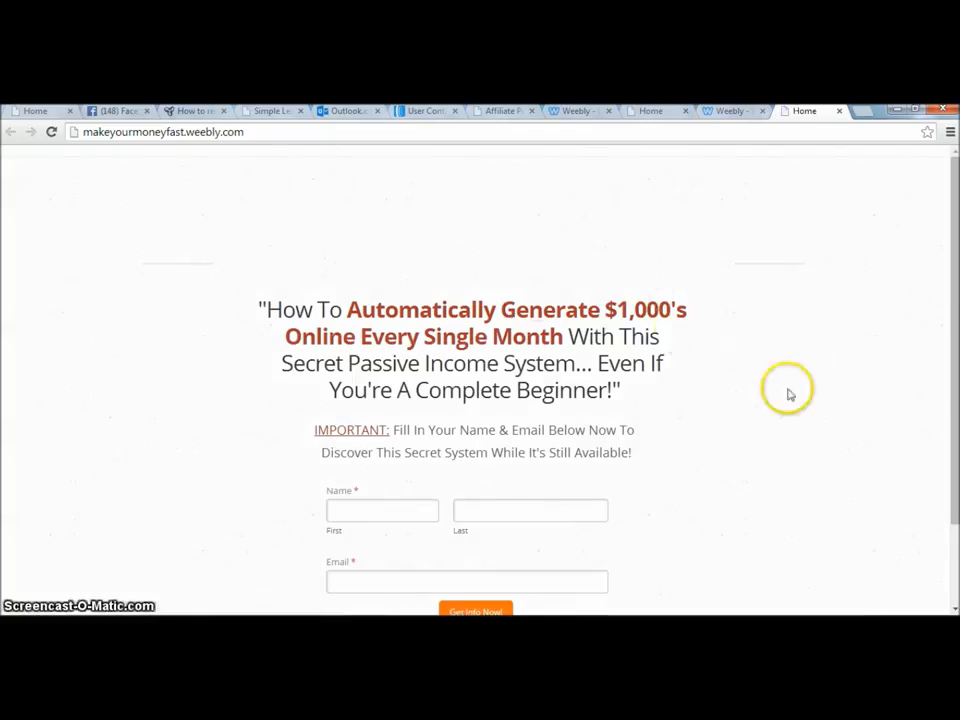
{"action": "left_click_drag", "start_coordinate": [955, 210], "coordinate": [956, 284]}
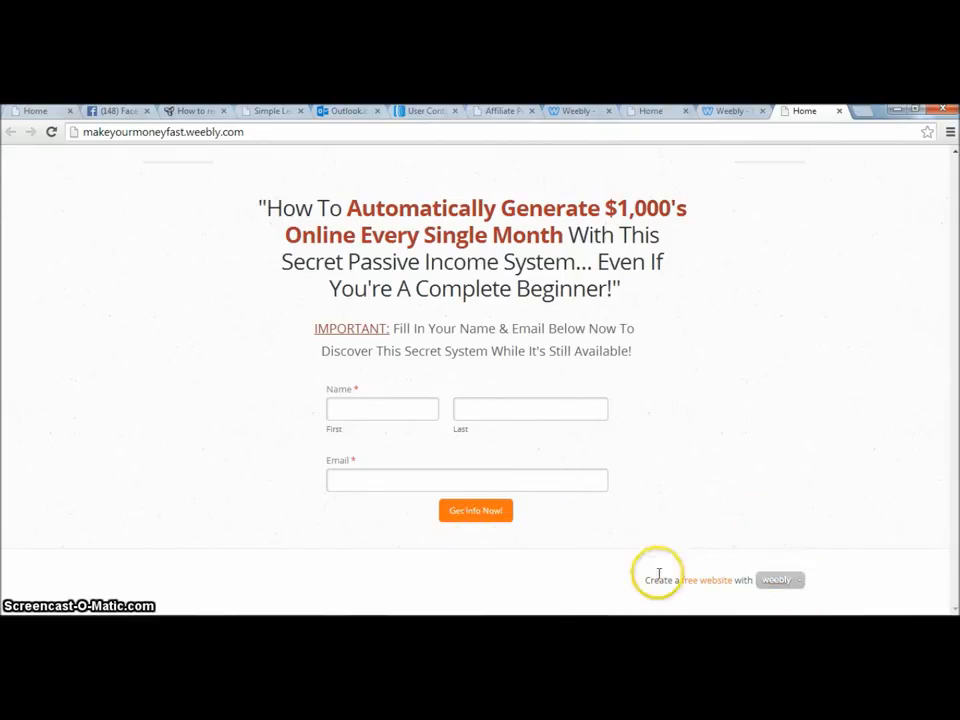
{"action": "mouse_move", "coordinate": [803, 587]}
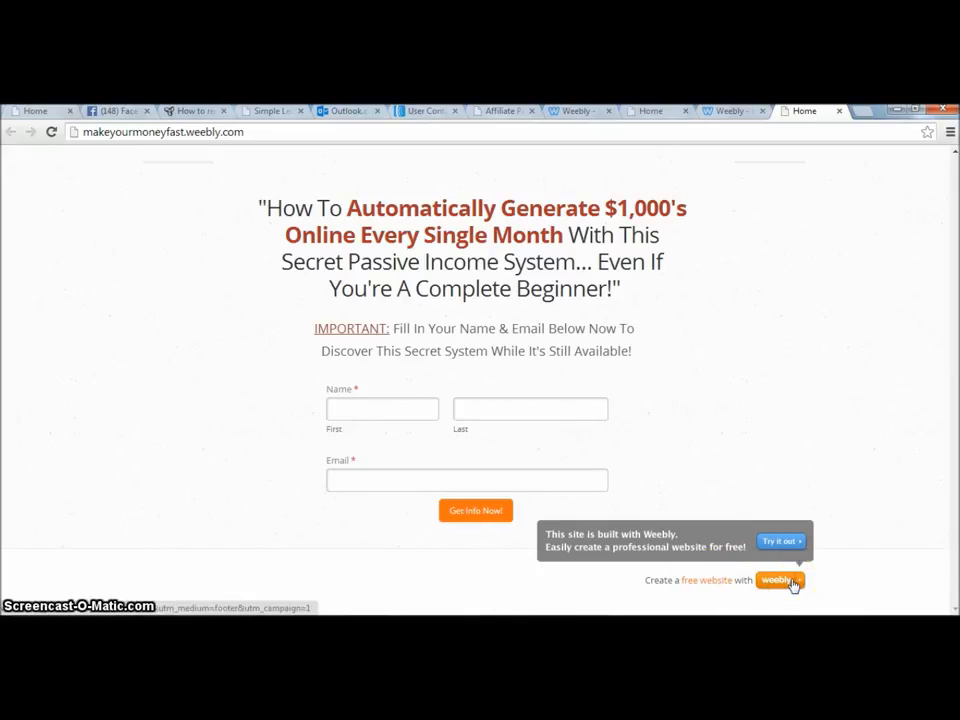
{"action": "left_click", "coordinate": [416, 411]}
{"action": "left_click", "coordinate": [456, 408]}
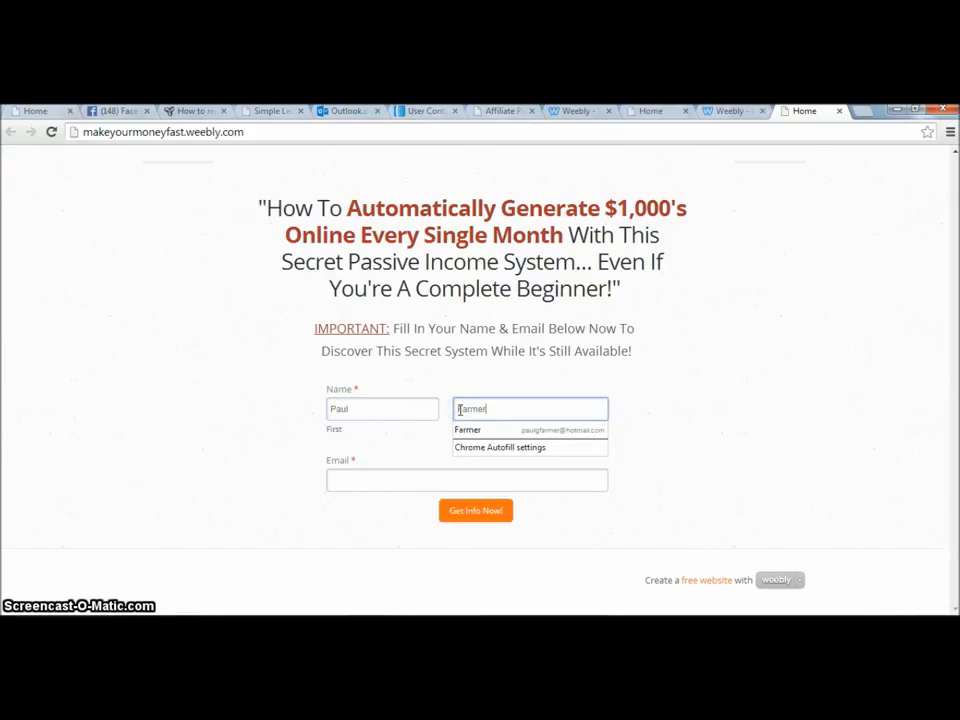
{"action": "left_click", "coordinate": [430, 476]}
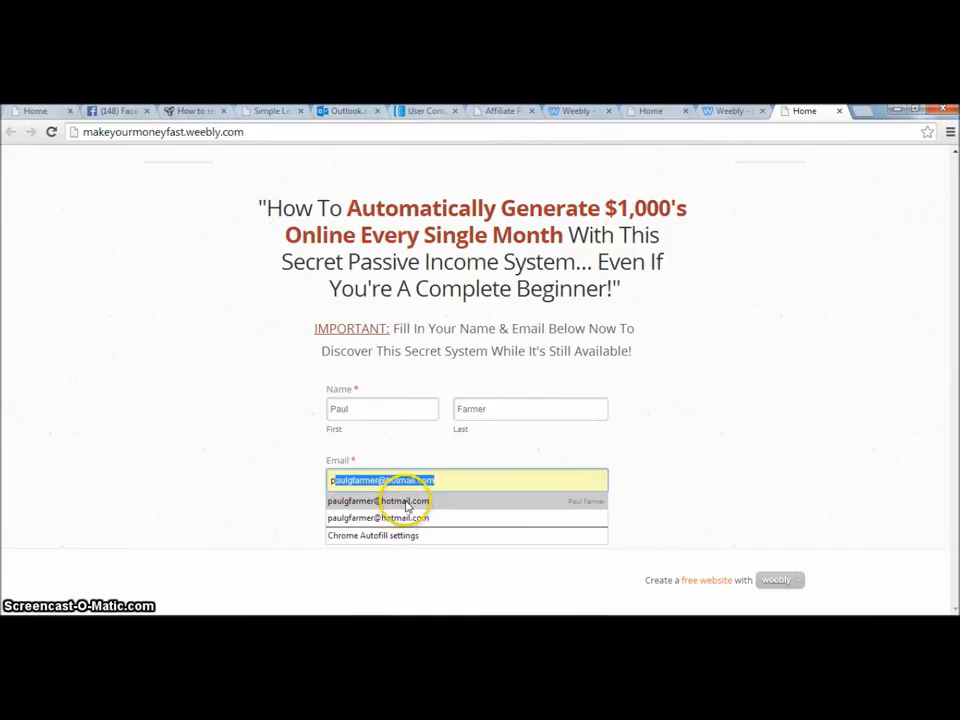
{"action": "left_click", "coordinate": [406, 502]}
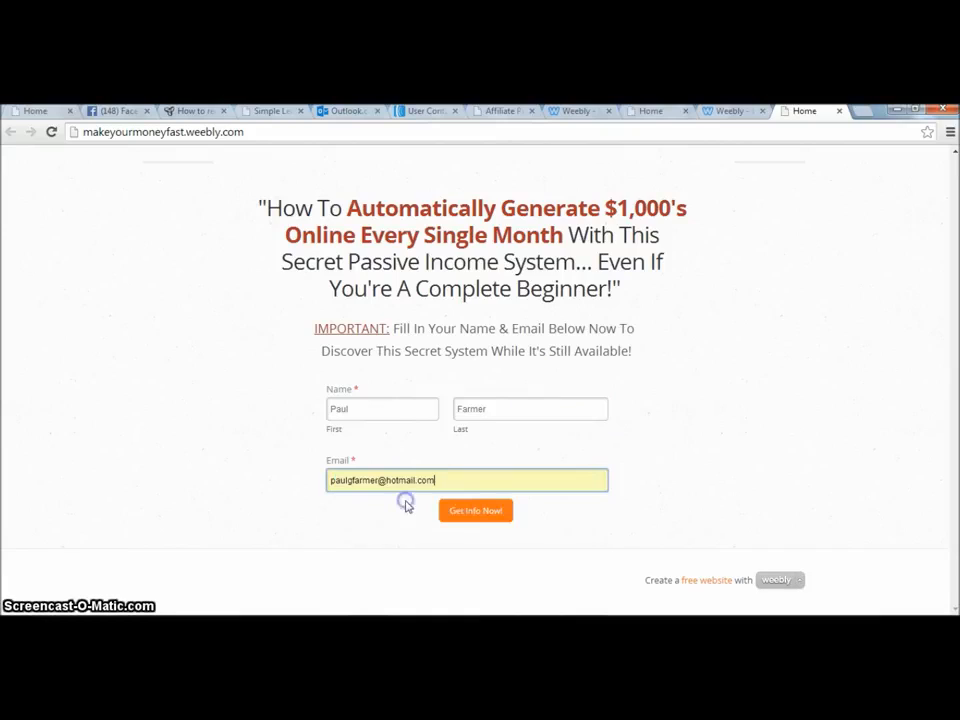
{"action": "left_click", "coordinate": [460, 518]}
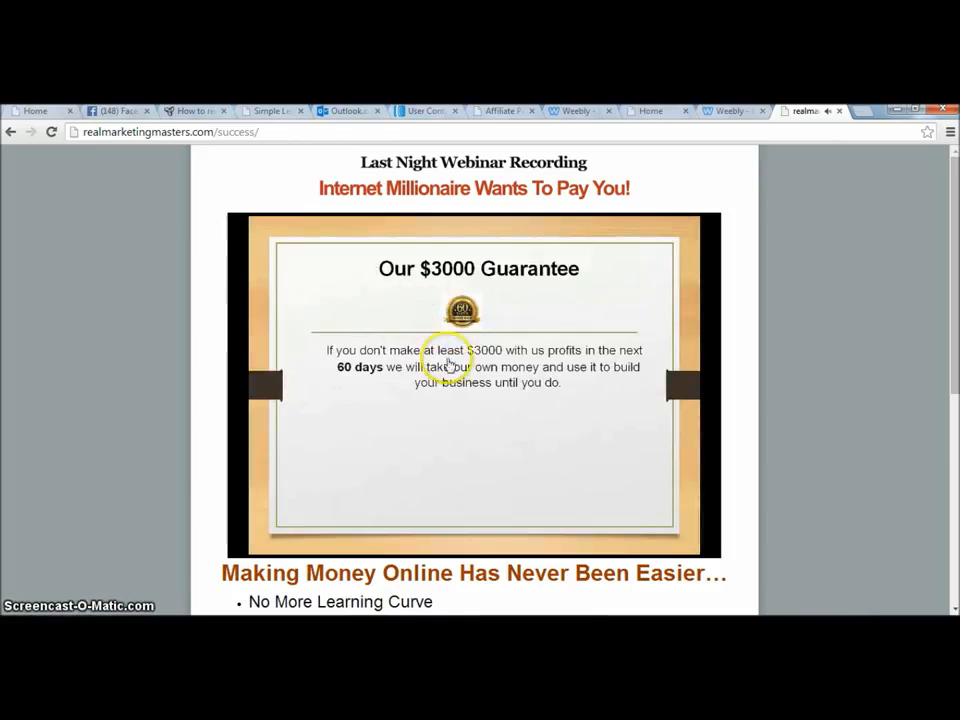
Check the Outlook inbox for the new form-entry notification e-mail and return to the inbox.
{"action": "left_click", "coordinate": [518, 368]}
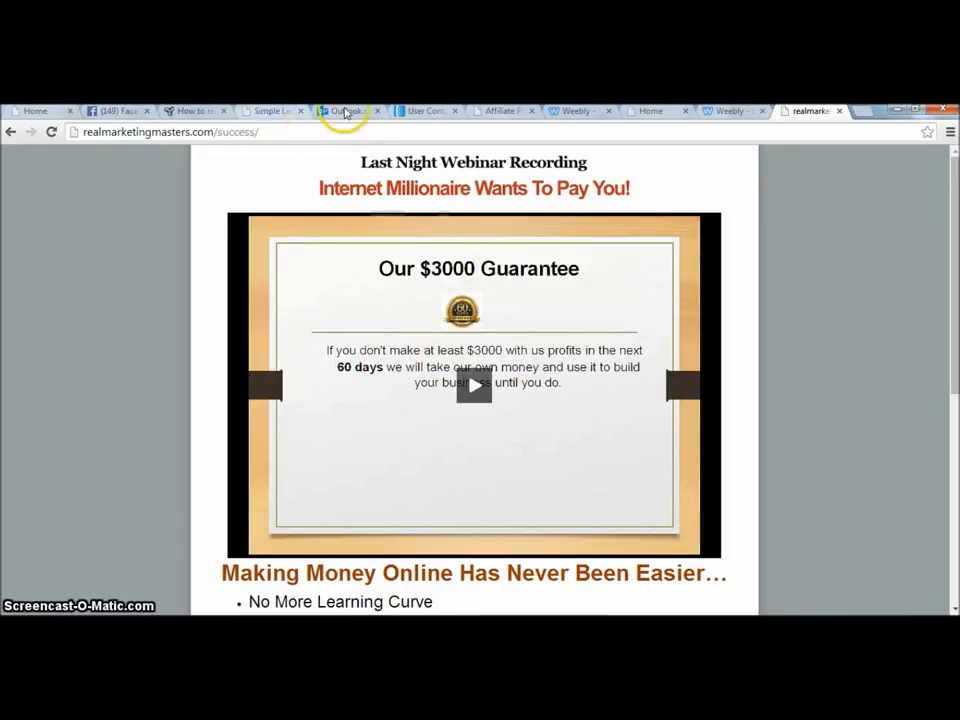
{"action": "left_click", "coordinate": [352, 111]}
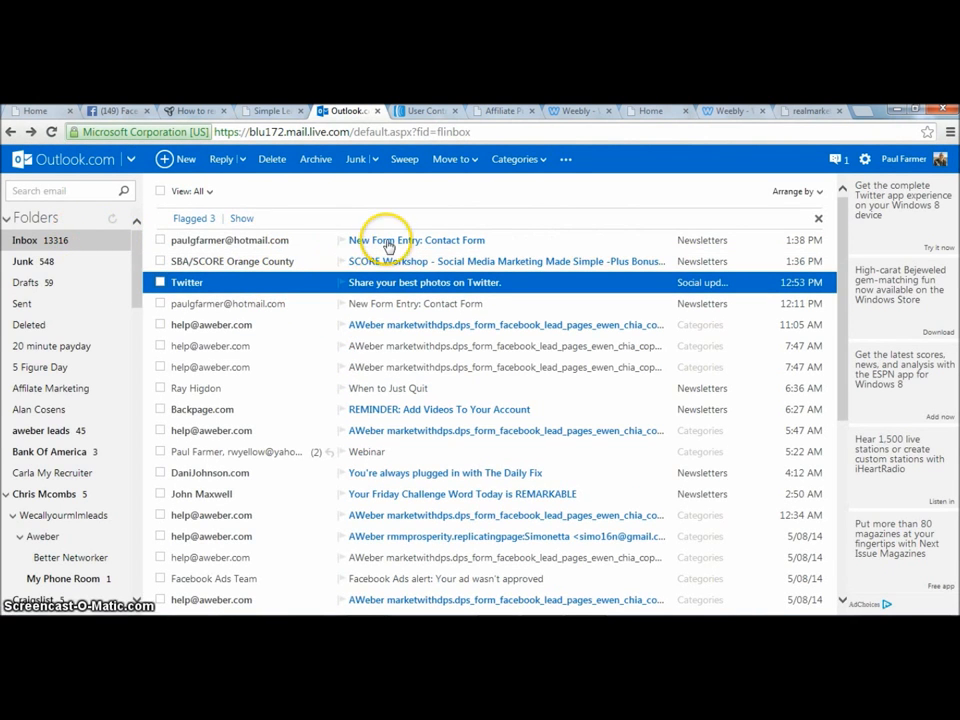
{"action": "left_click", "coordinate": [390, 244]}
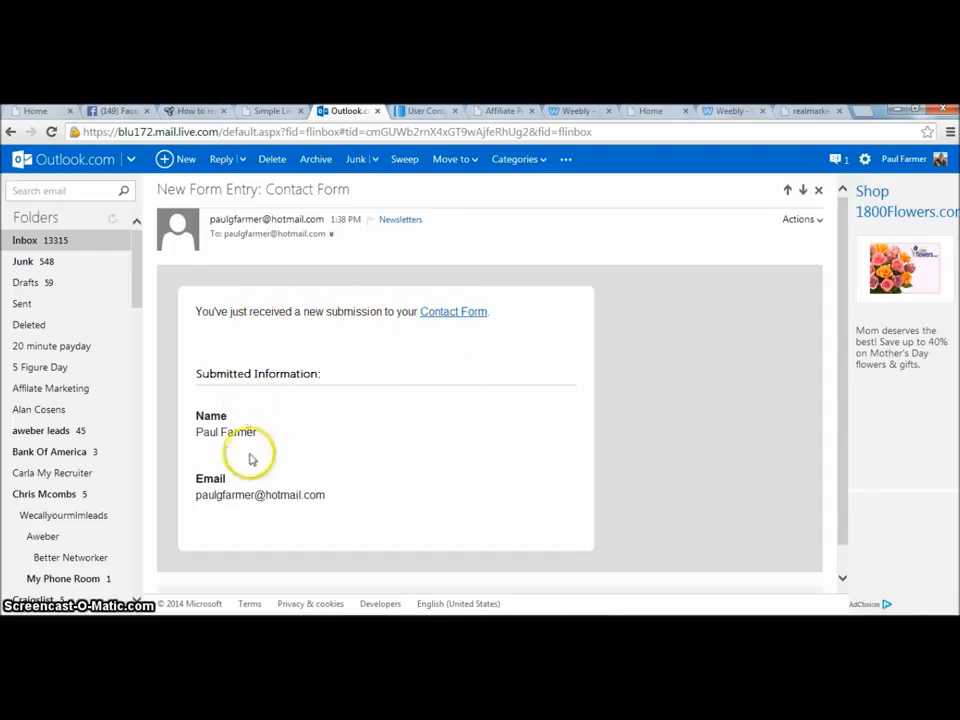
{"action": "left_click", "coordinate": [55, 248]}
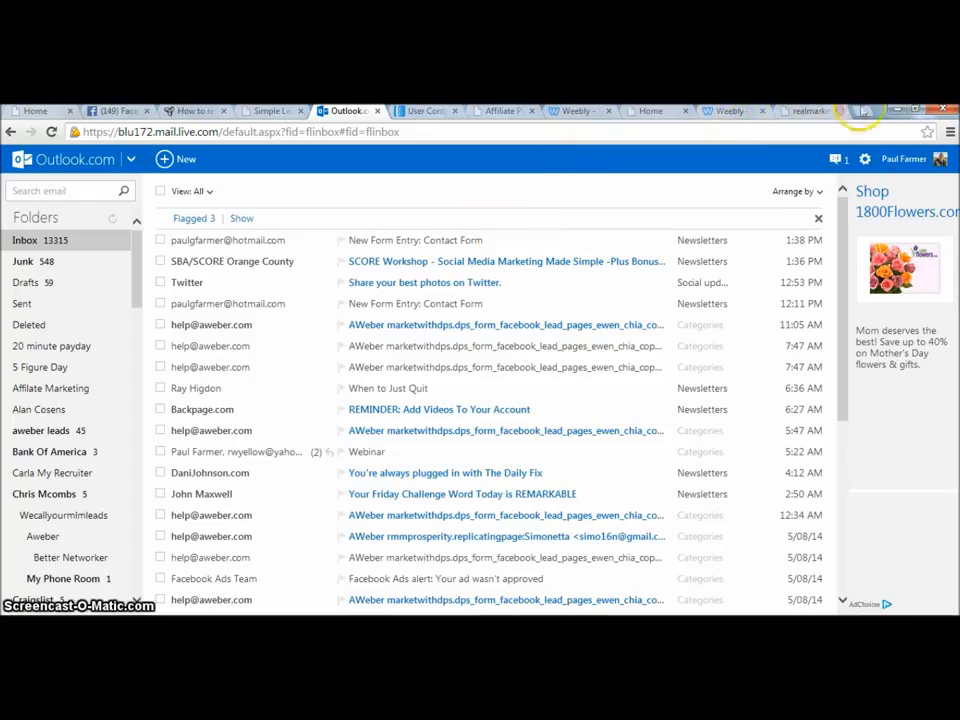
Search the web for contactme in a new tab and open the ContactMe.com site.
{"action": "key", "text": "ctrl+t"}
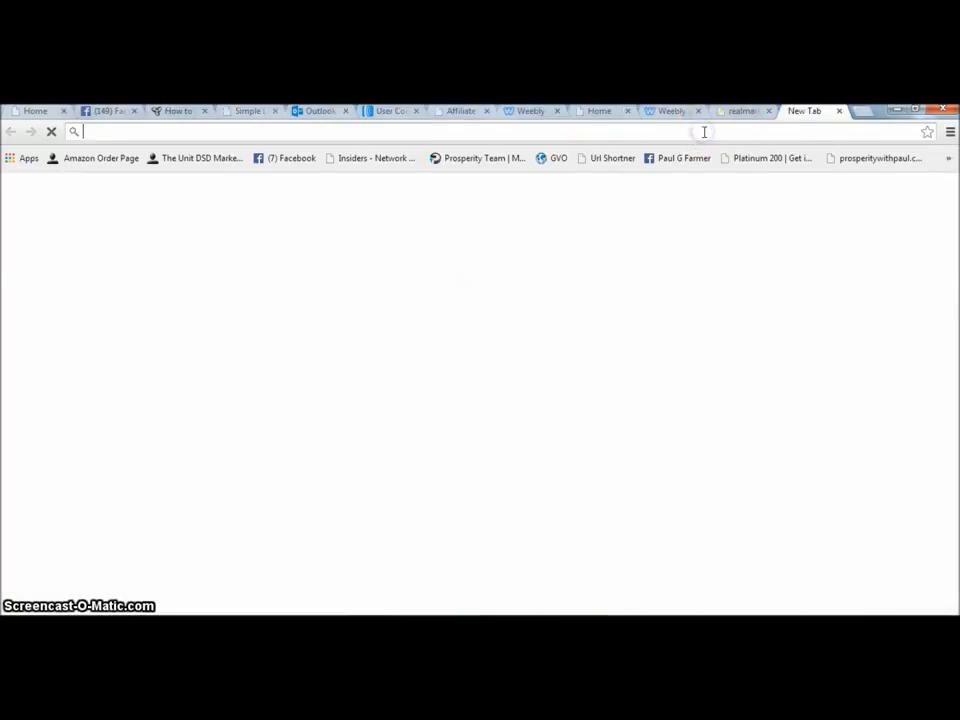
{"action": "type", "text": "contactme"}
{"action": "key", "text": "Return"}
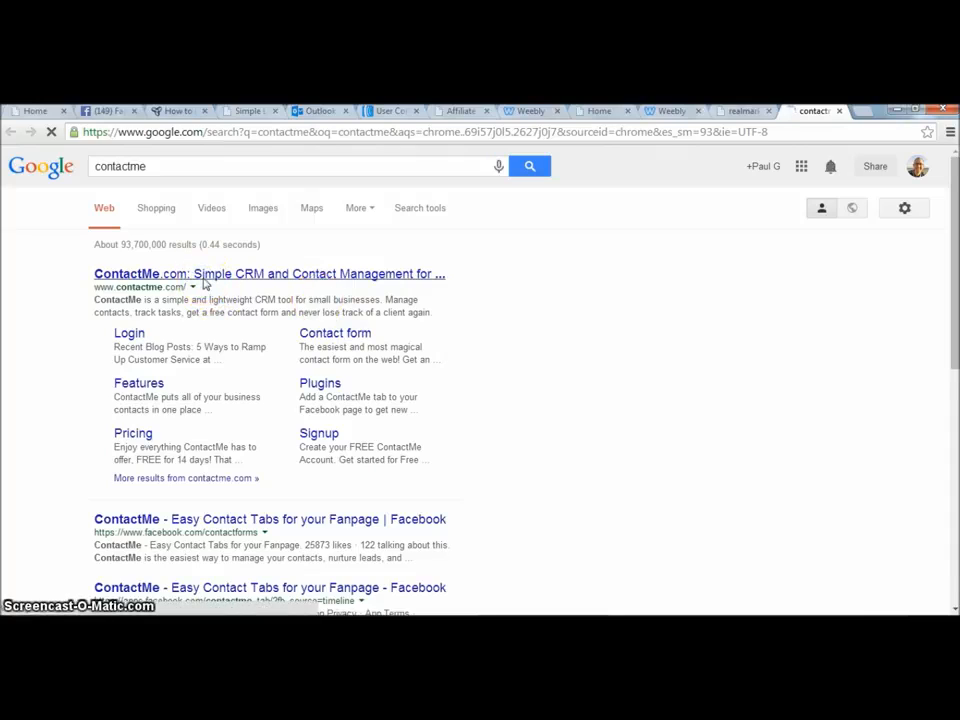
{"action": "left_click", "coordinate": [203, 280]}
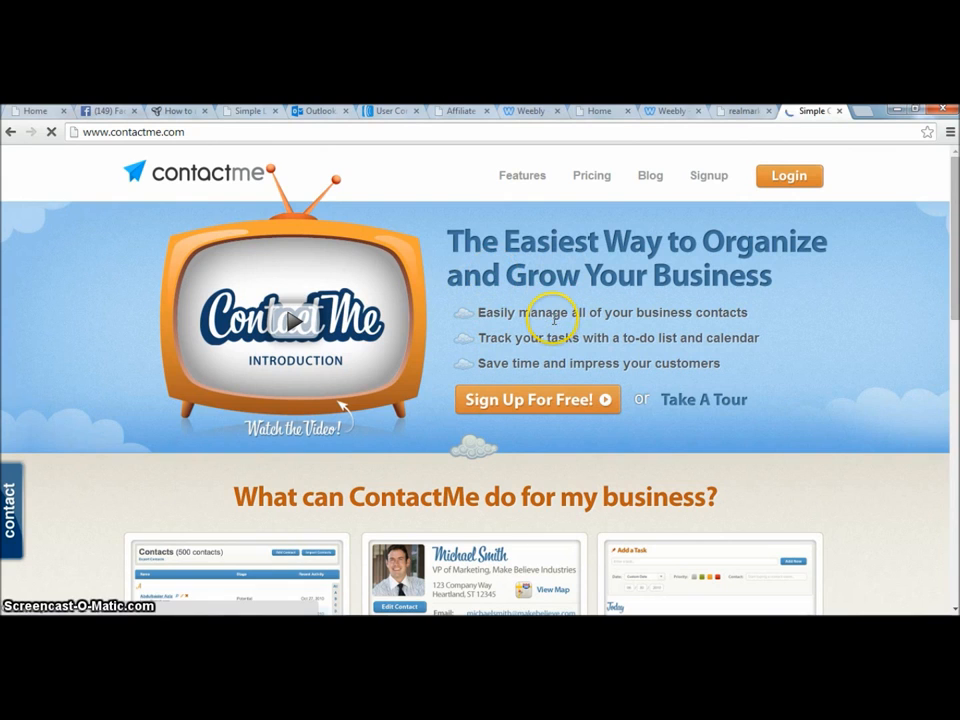
{"action": "mouse_move", "coordinate": [948, 170]}
{"action": "left_mouse_down"}
{"action": "mouse_move", "coordinate": [957, 348]}
{"action": "mouse_move", "coordinate": [957, 162]}
{"action": "left_mouse_up"}
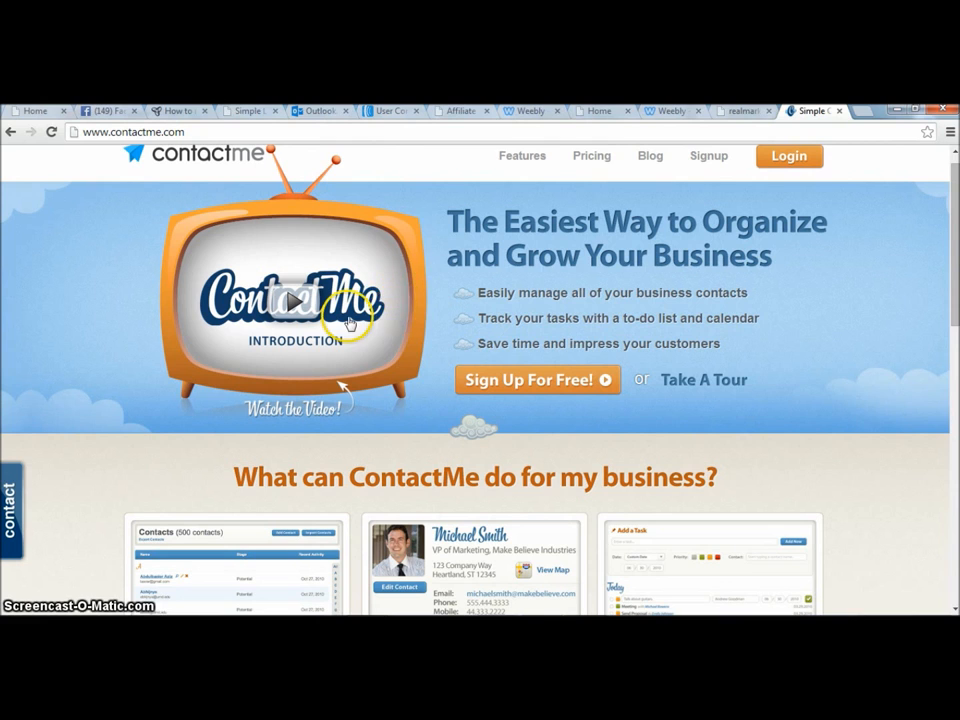
Start a new e-mail message in Outlook and focus its recipient field.
{"action": "left_click", "coordinate": [318, 111]}
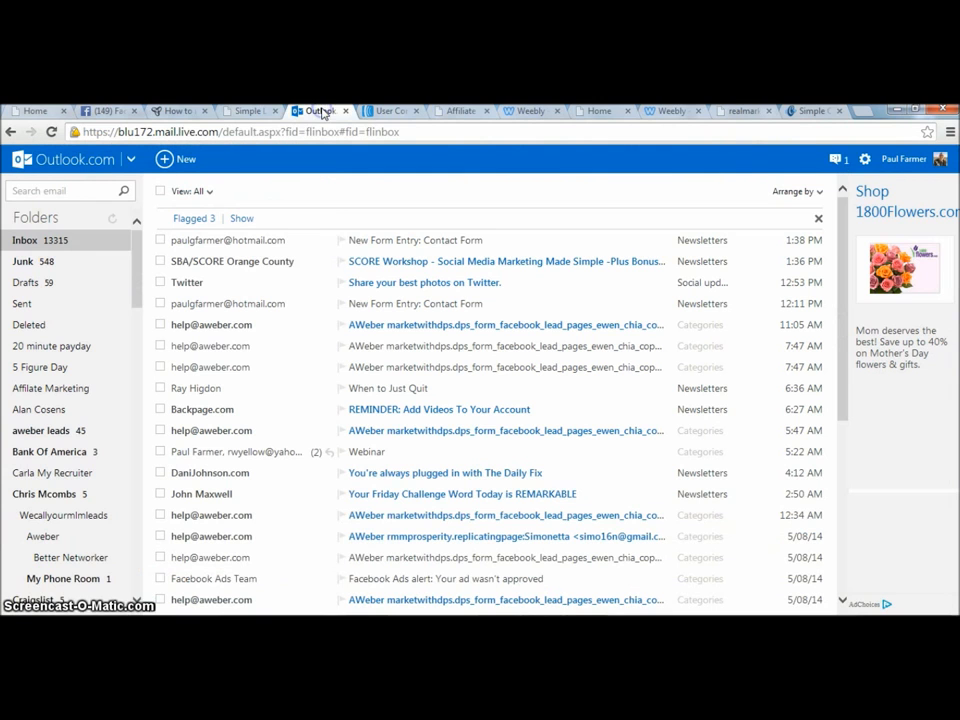
{"action": "left_click", "coordinate": [184, 161]}
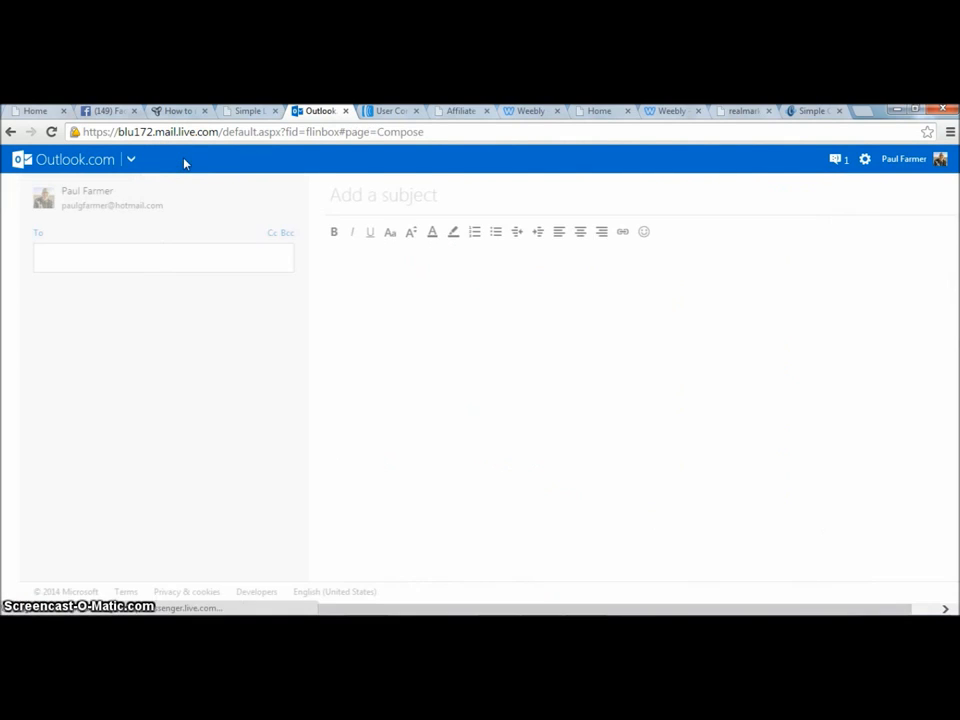
{"action": "left_click", "coordinate": [150, 262]}
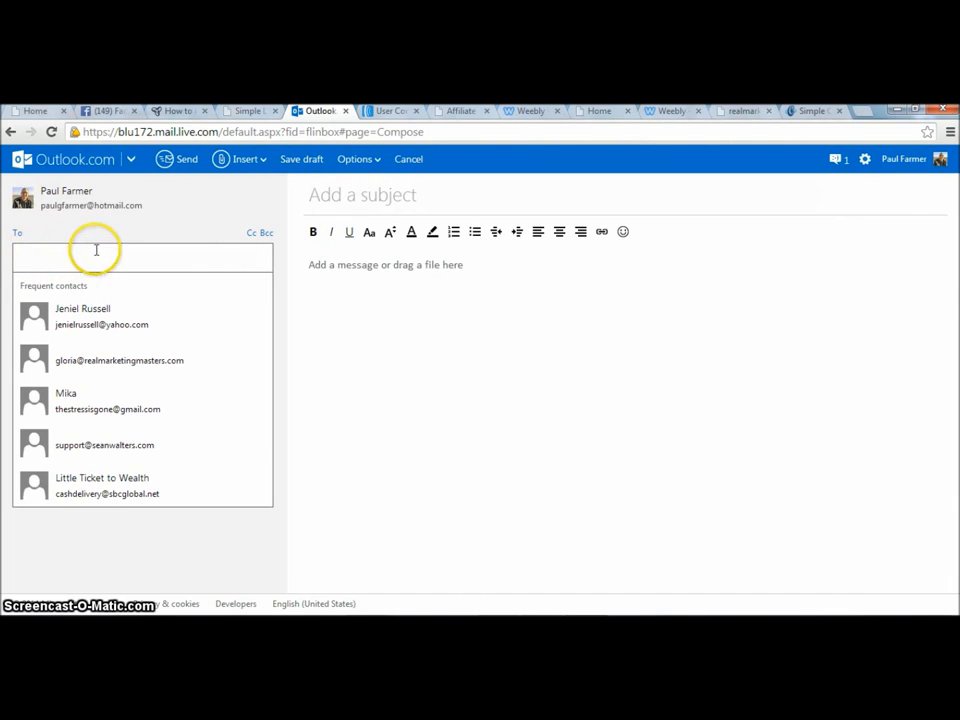
Go back from the affiliate success page to the published landing page.
{"action": "left_click", "coordinate": [110, 111]}
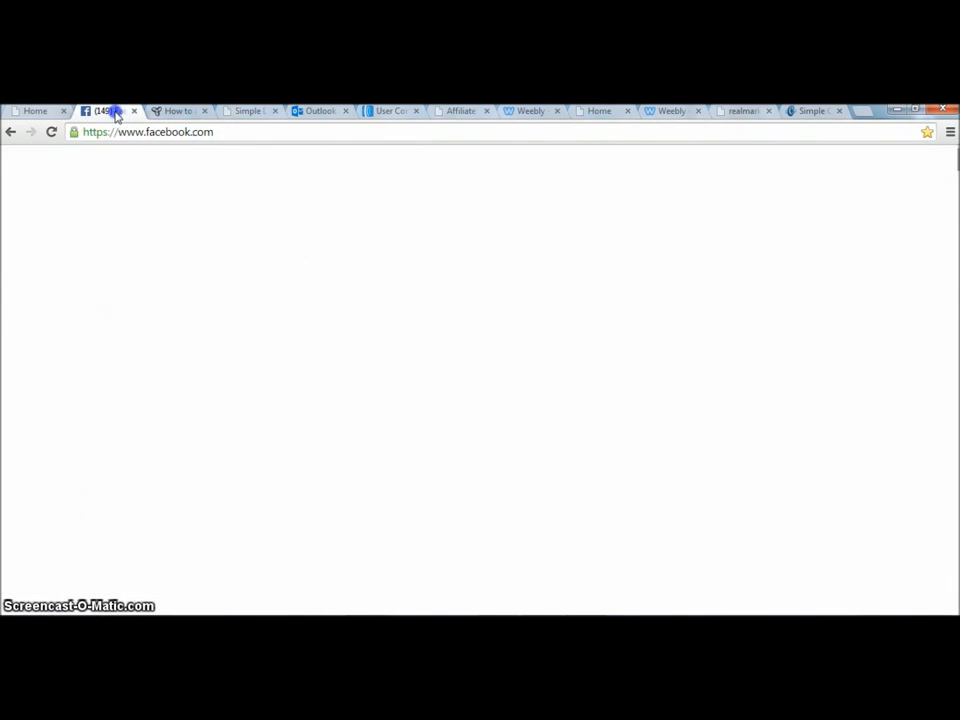
{"action": "left_click", "coordinate": [815, 111]}
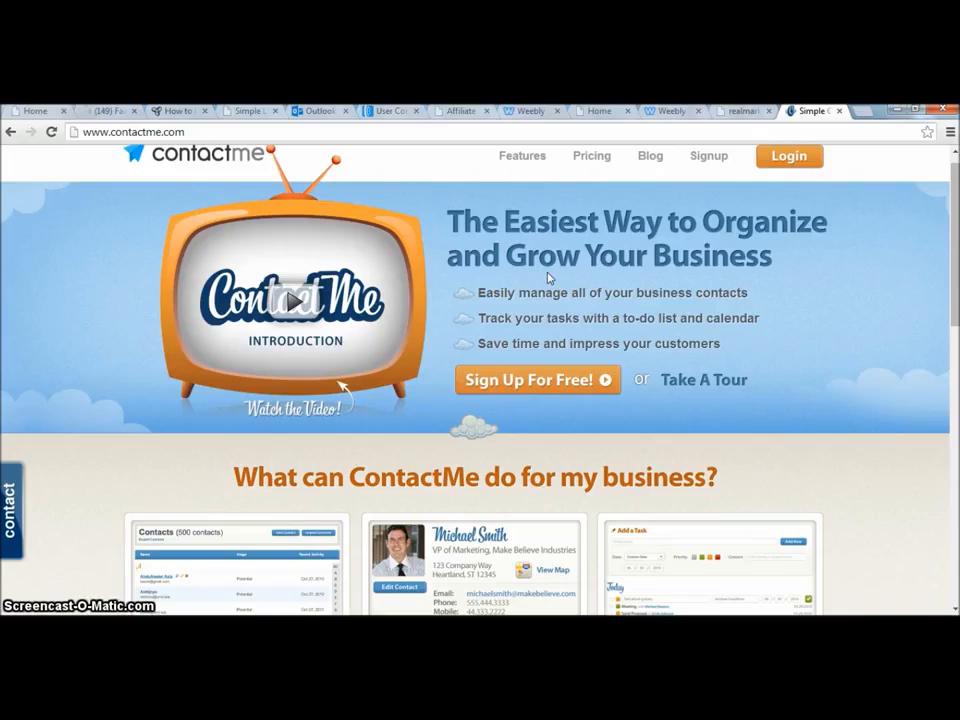
{"action": "left_click", "coordinate": [326, 111]}
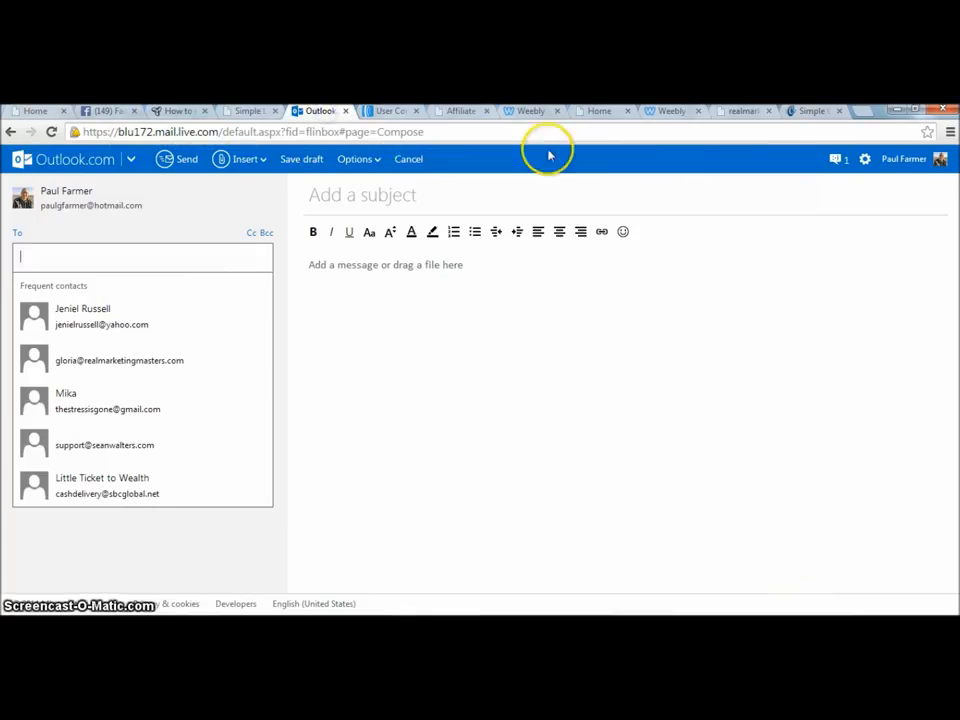
{"action": "left_click", "coordinate": [671, 111]}
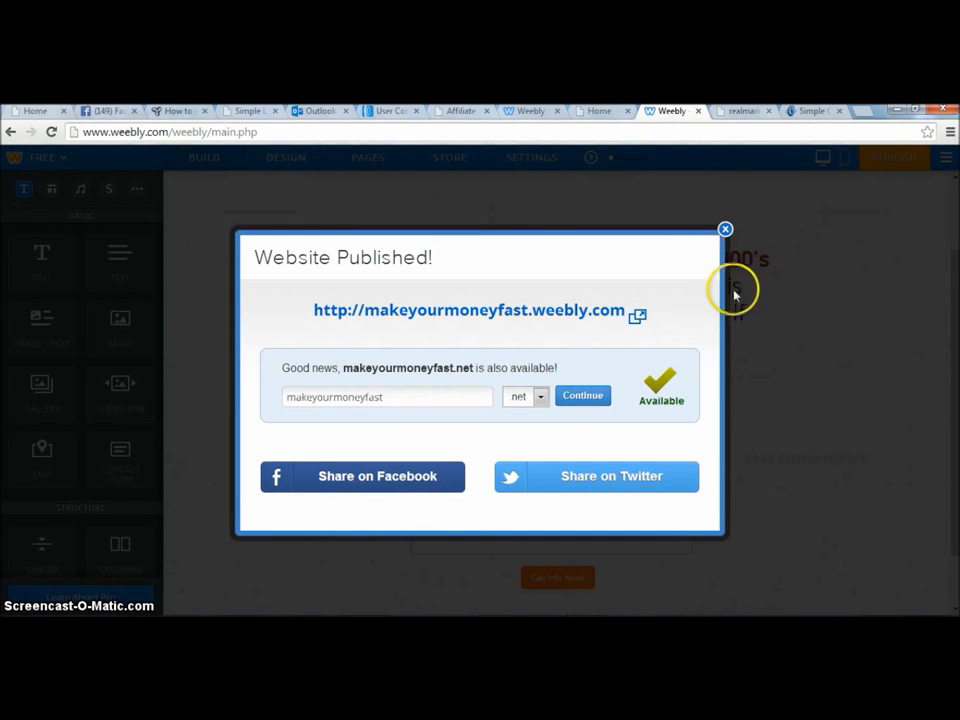
{"action": "left_click", "coordinate": [736, 111]}
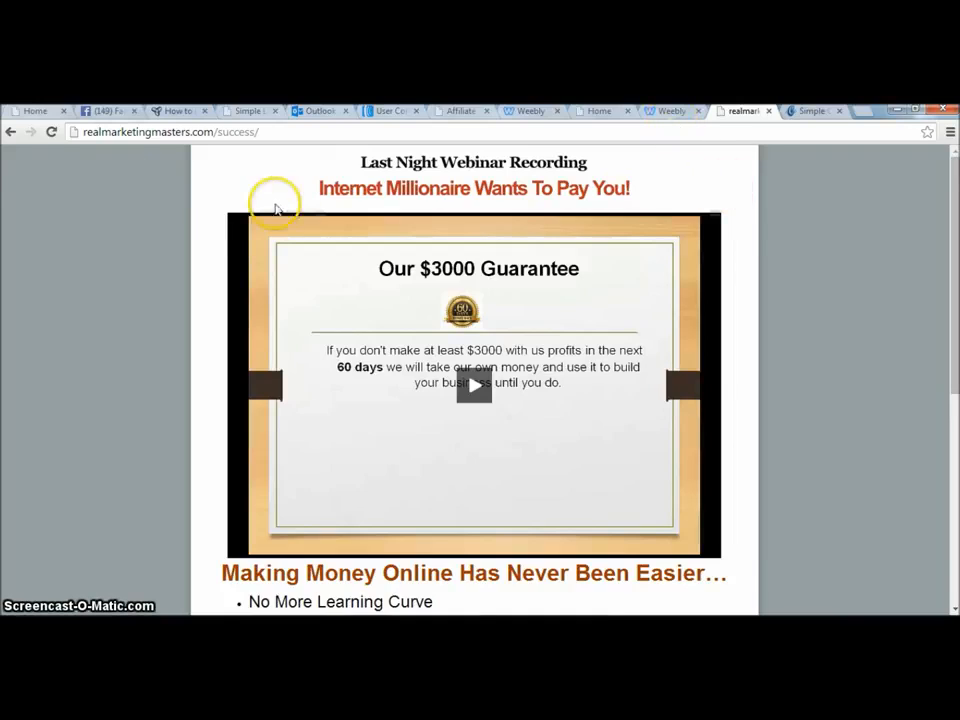
{"action": "left_click", "coordinate": [10, 131]}
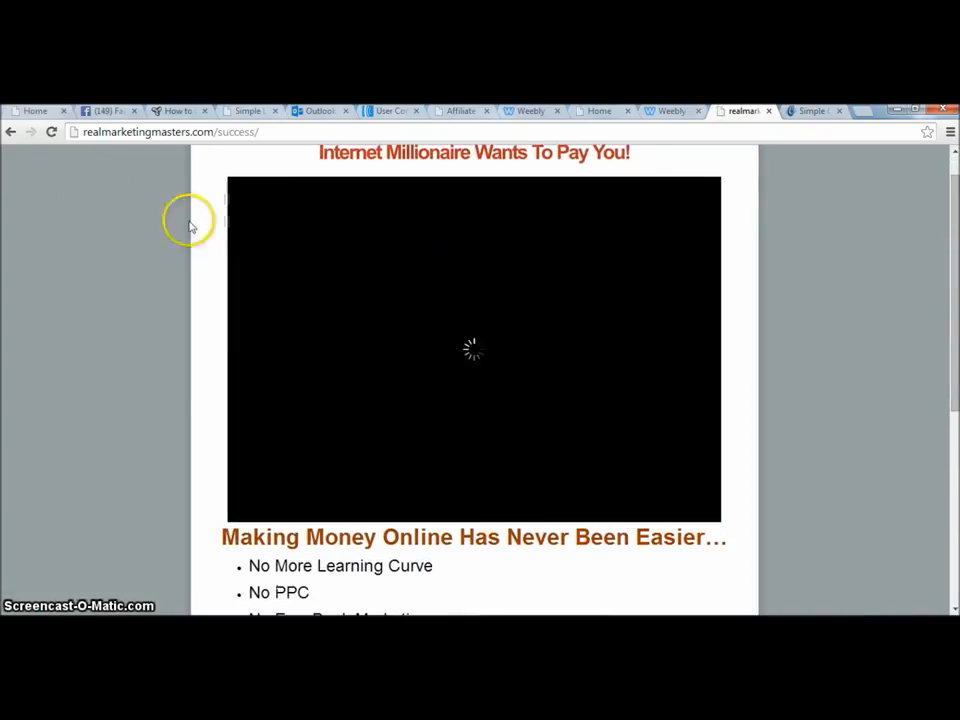
{"action": "left_click", "coordinate": [10, 132]}
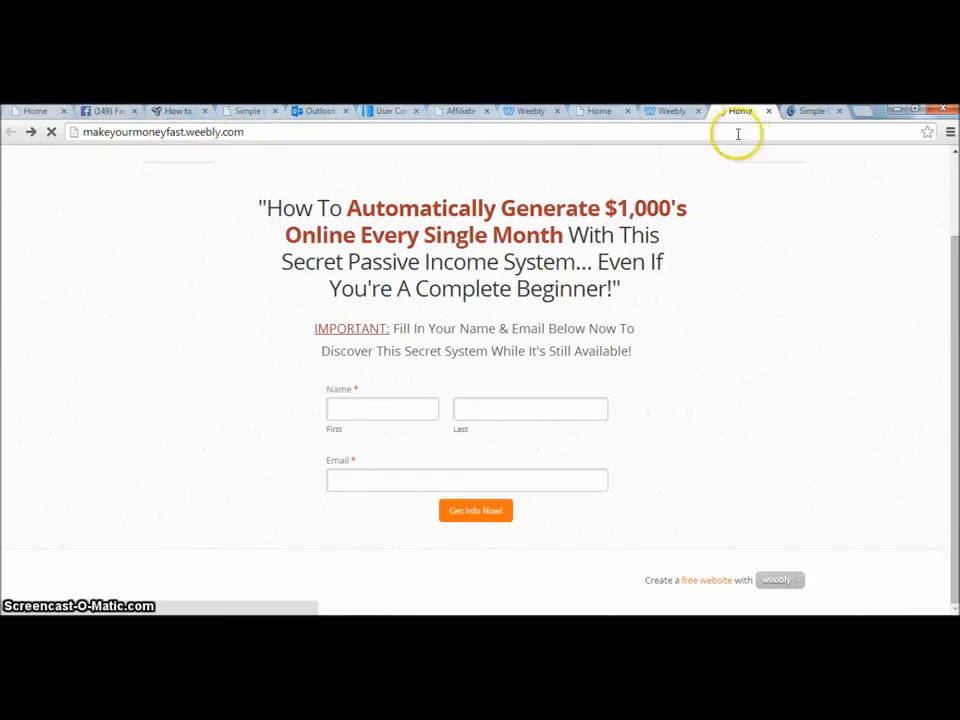
Search the web for godaddy in a new tab and open the GoDaddy domain names site.
{"action": "left_click", "coordinate": [864, 112]}
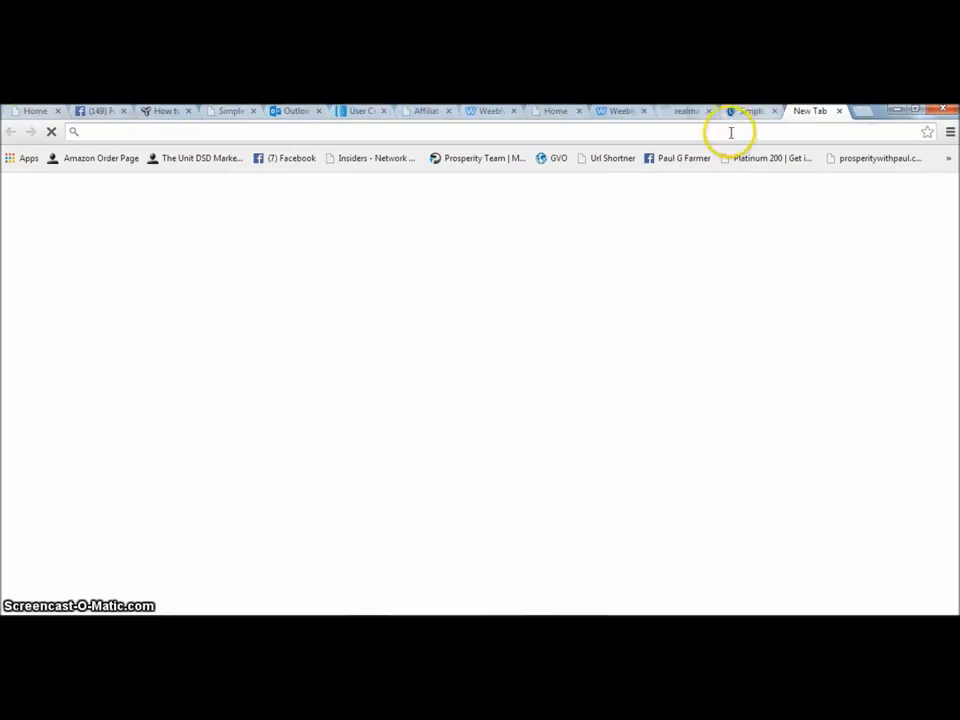
{"action": "type", "text": "godaddy"}
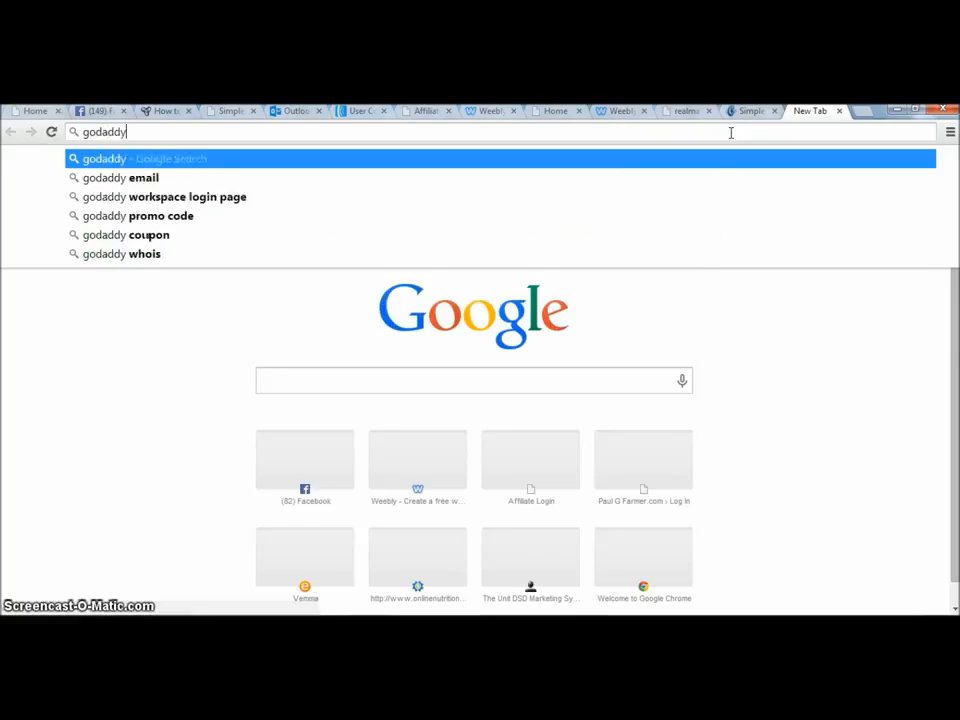
{"action": "key", "text": "Return"}
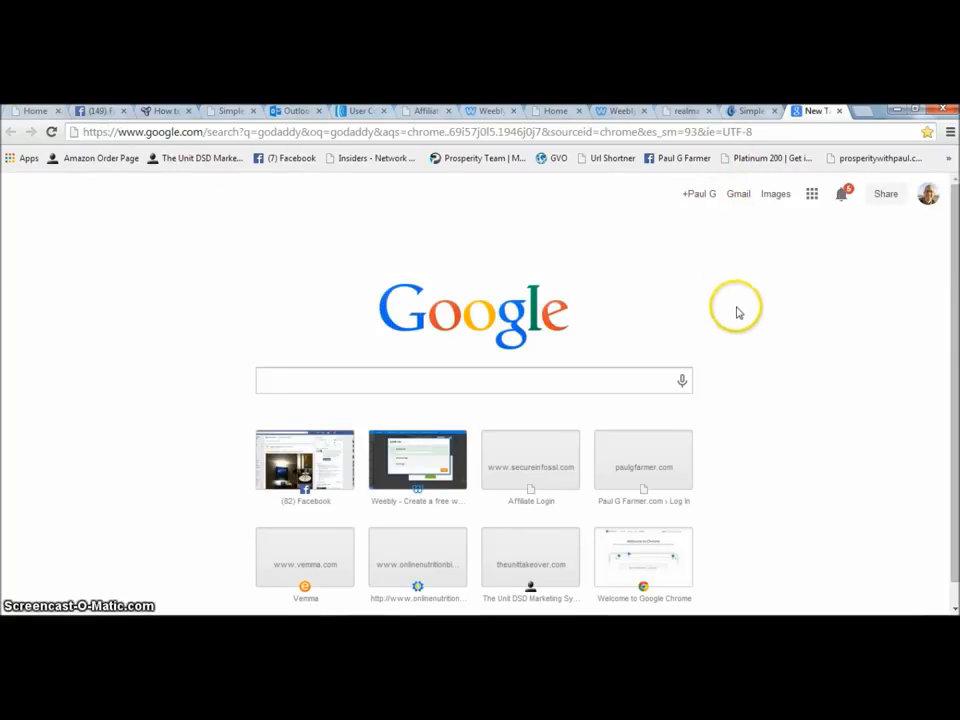
{"action": "left_click", "coordinate": [760, 137]}
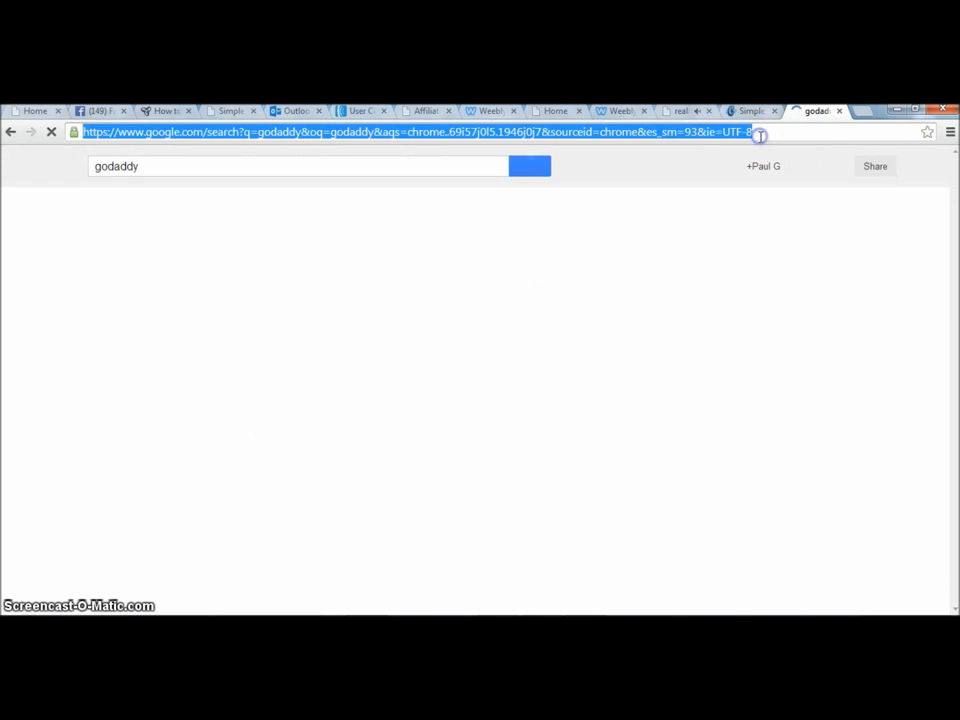
{"action": "key", "text": "BackSpace"}
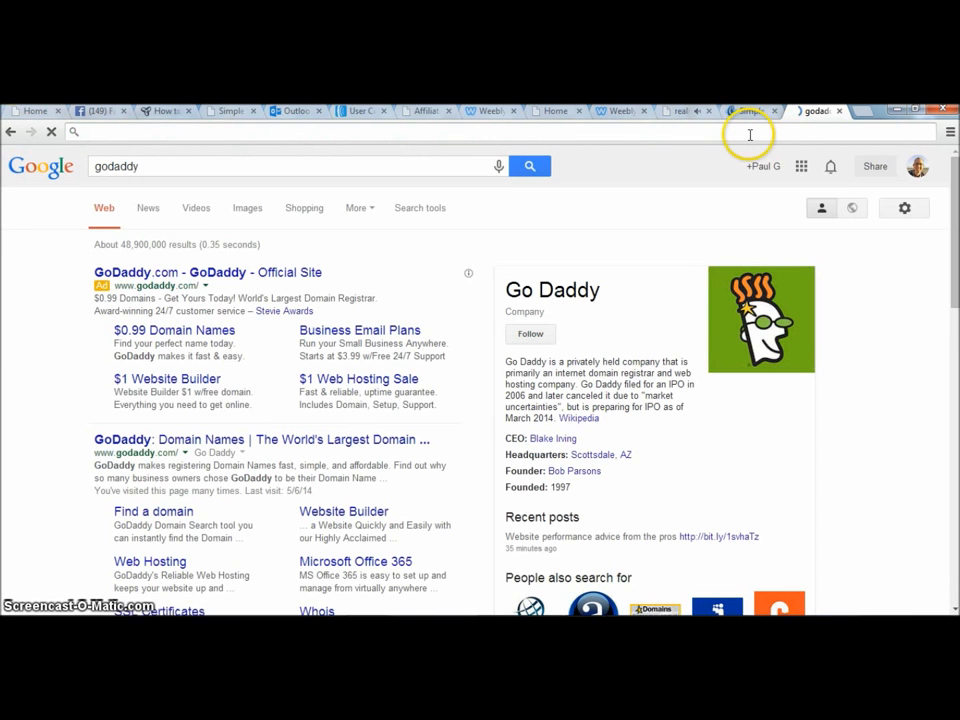
{"action": "left_click", "coordinate": [332, 439]}
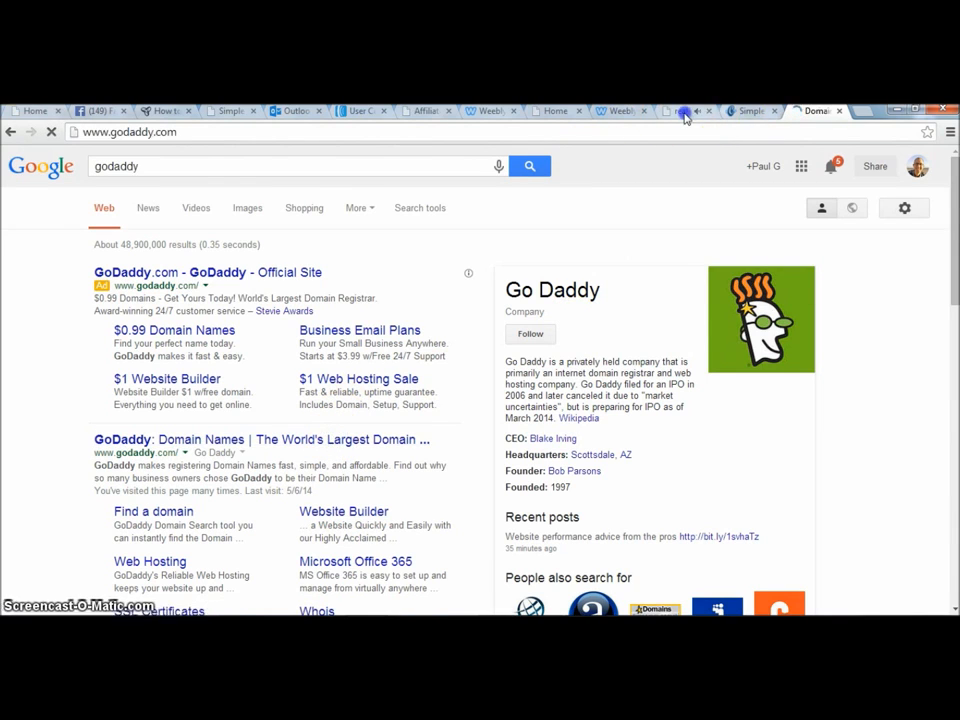
{"action": "left_click", "coordinate": [684, 113]}
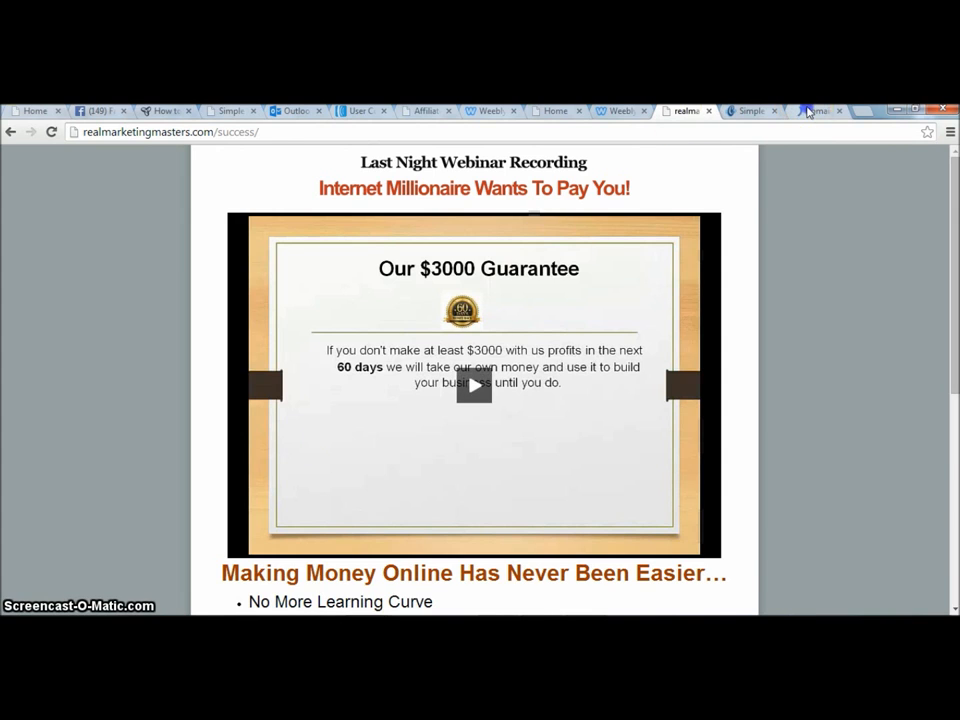
{"action": "left_click", "coordinate": [808, 111]}
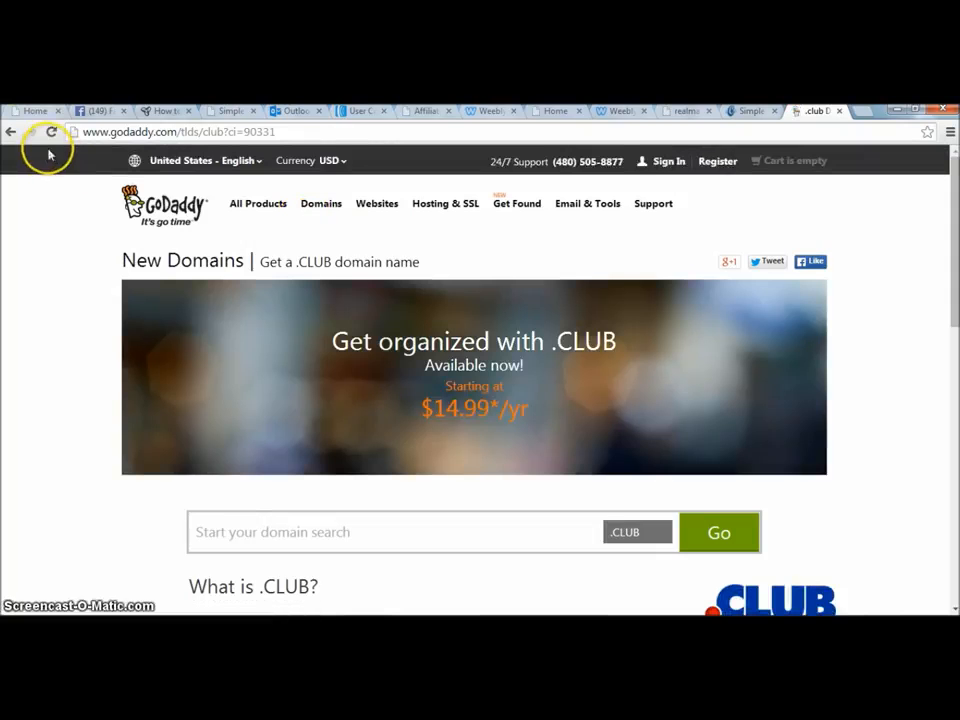
{"action": "left_click", "coordinate": [257, 533]}
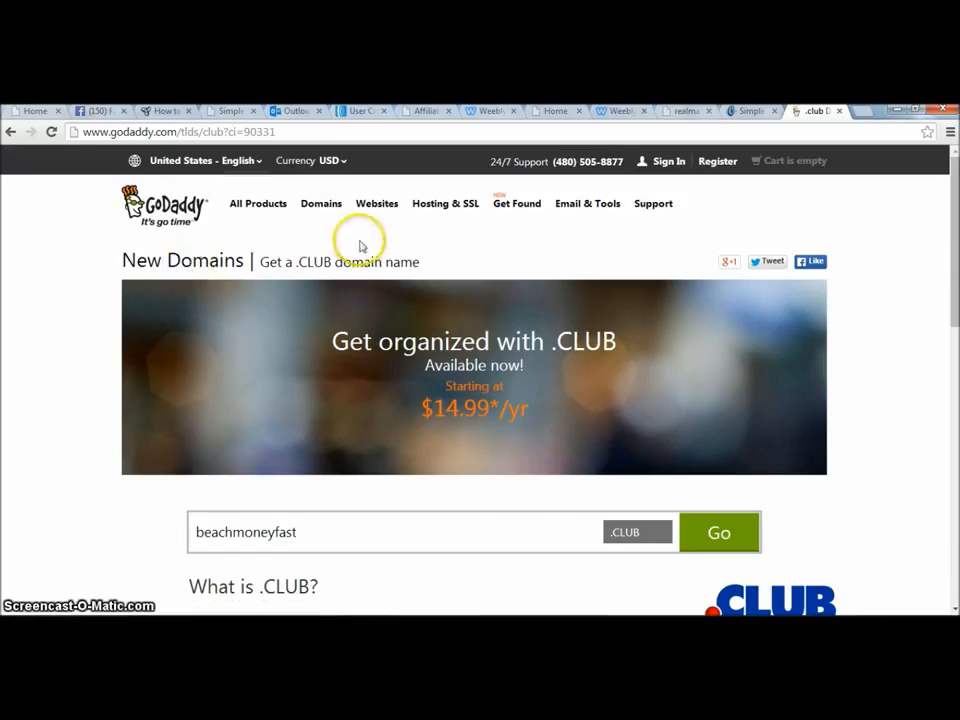
{"action": "left_click", "coordinate": [9, 133]}
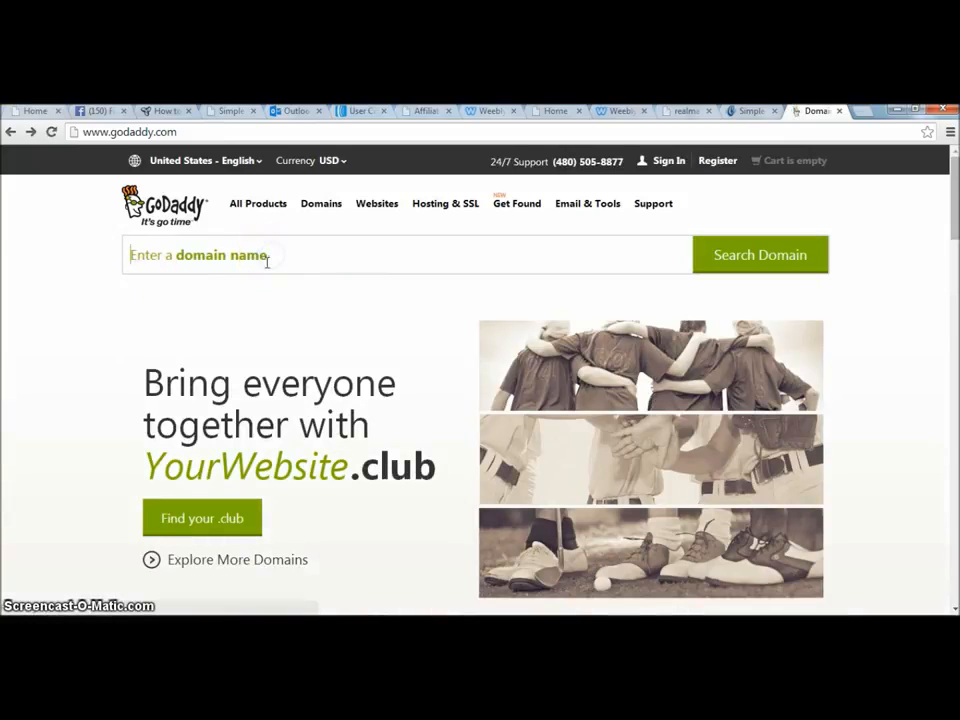
Search GoDaddy for the domain name beachmoneyfast.
{"action": "type", "text": "bo"}
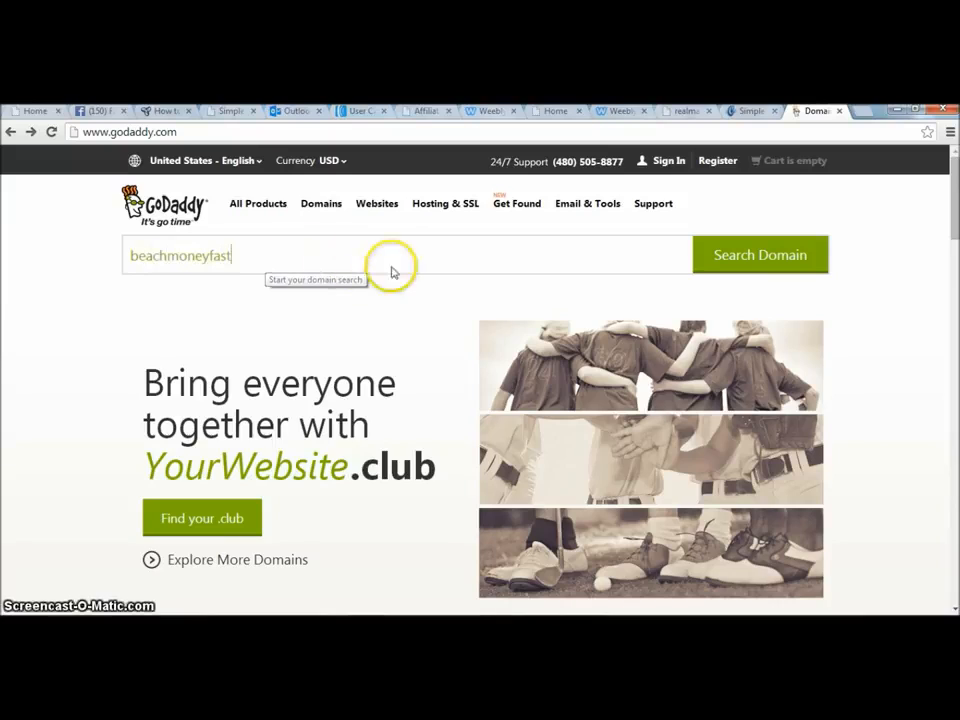
{"action": "left_click", "coordinate": [720, 258]}
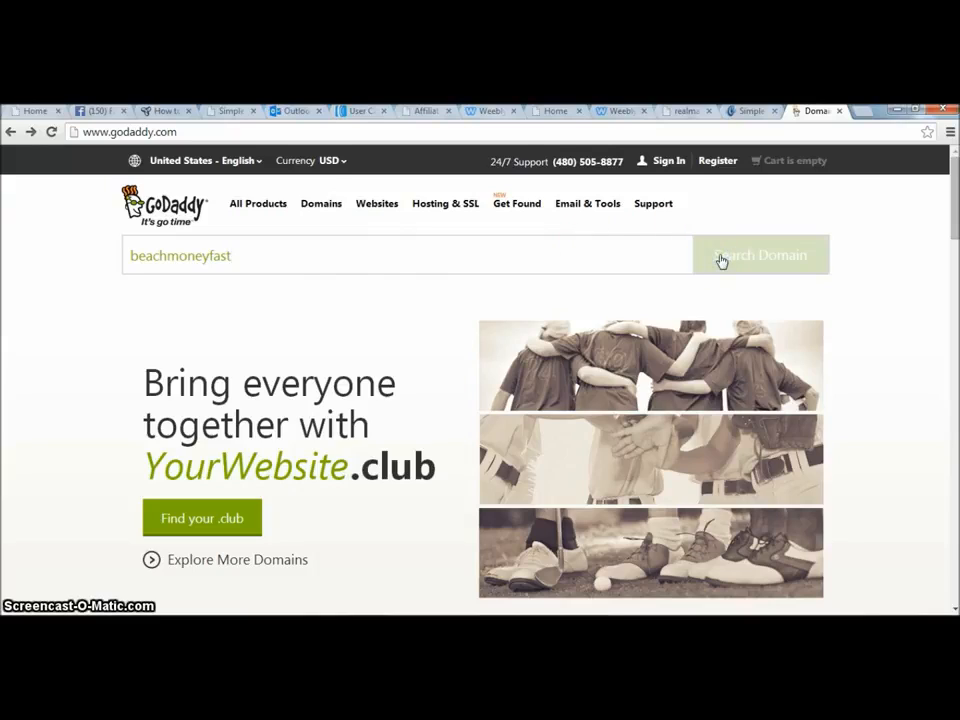